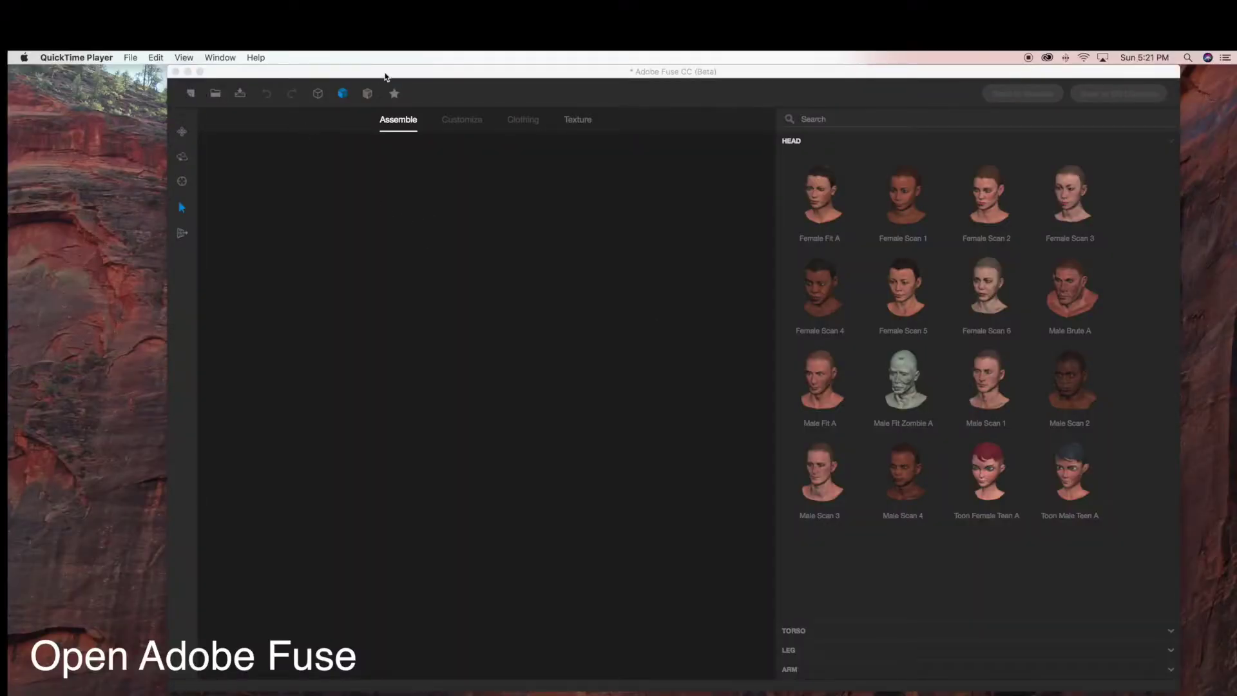
Assemble a body from the Female Fit A head, torso, legs and arms
left_click_drag(386, 76, 385, 78)
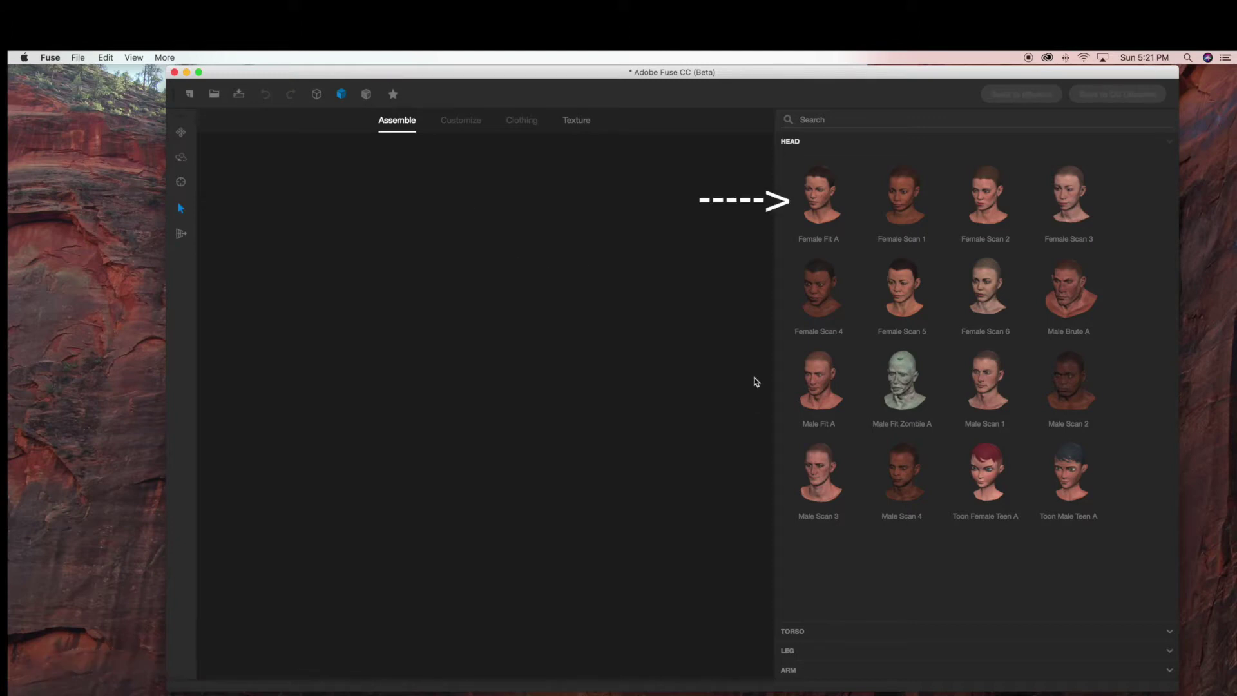
left_click(834, 198)
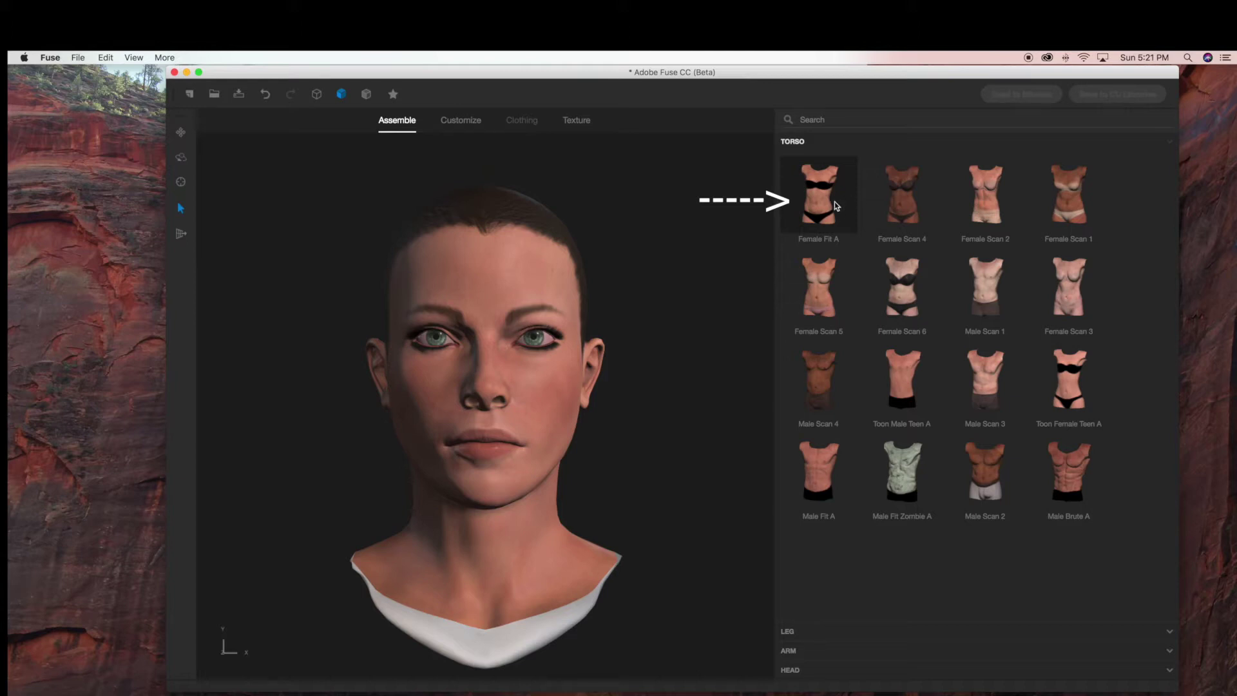
left_click(833, 203)
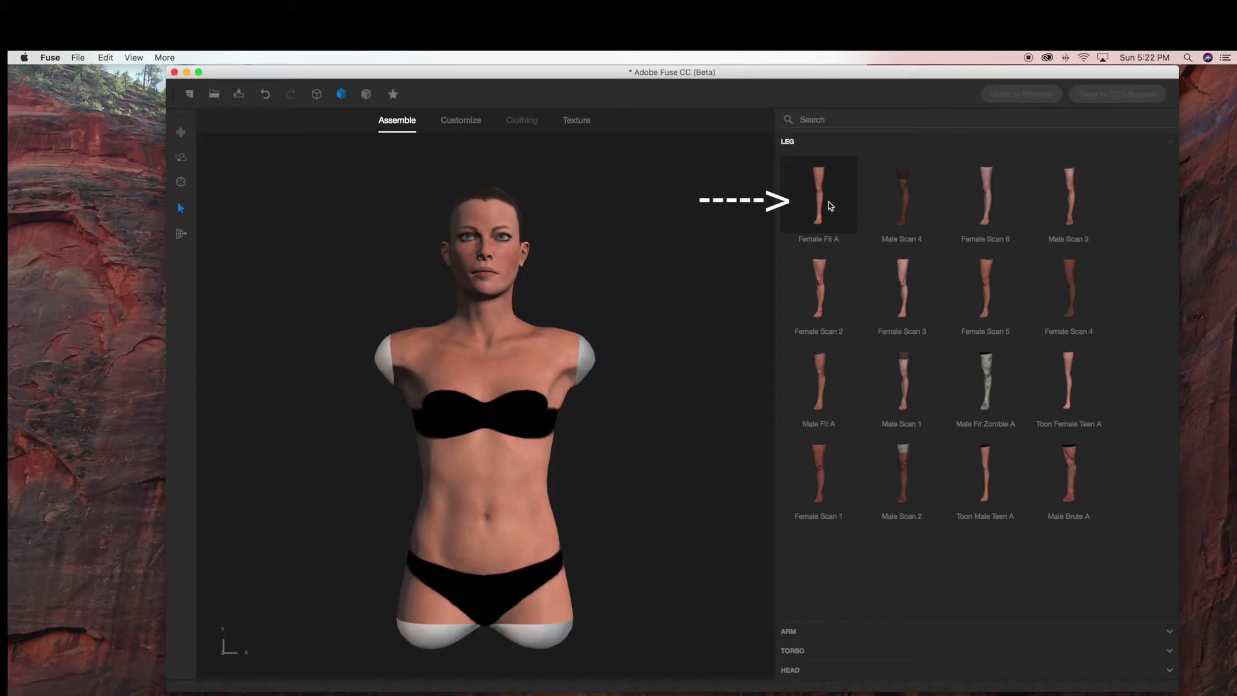
left_click(828, 203)
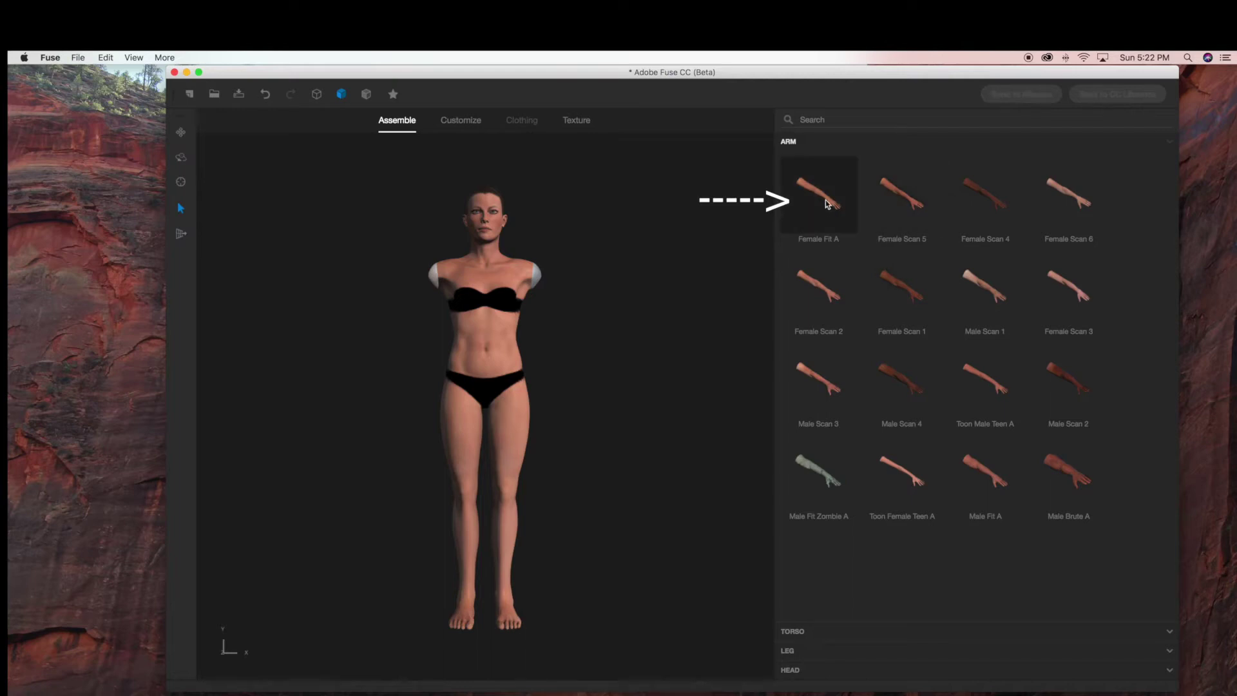
left_click(826, 200)
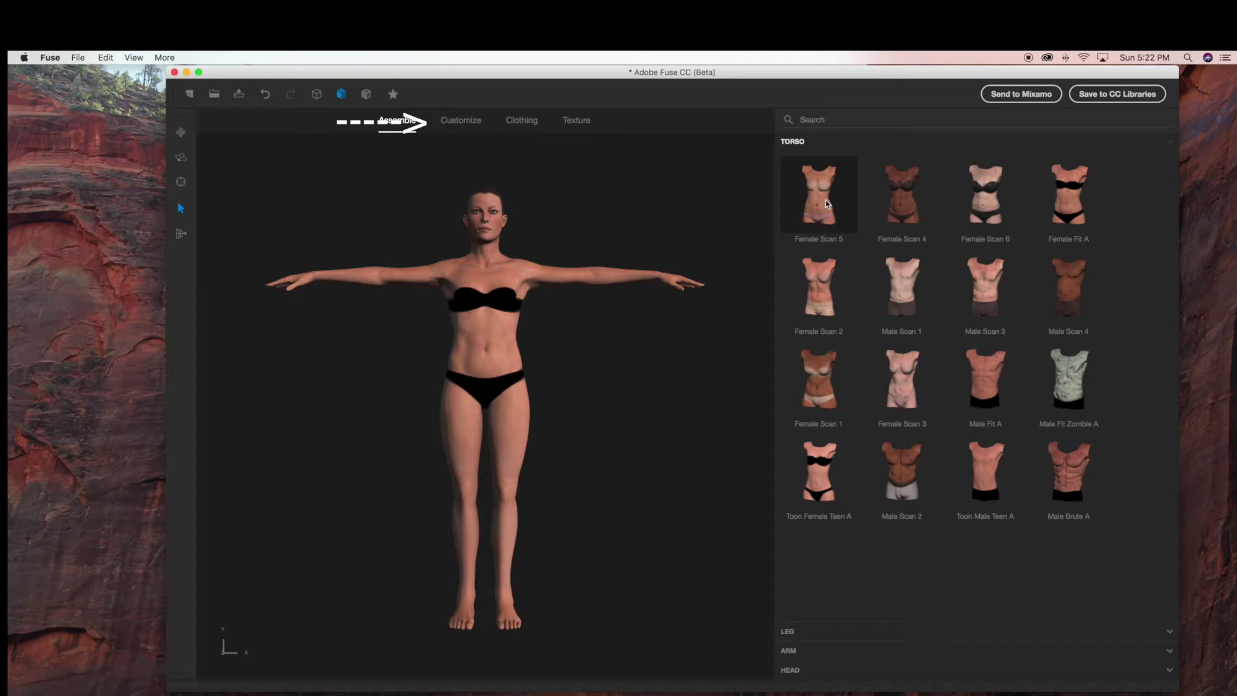
left_click(460, 121)
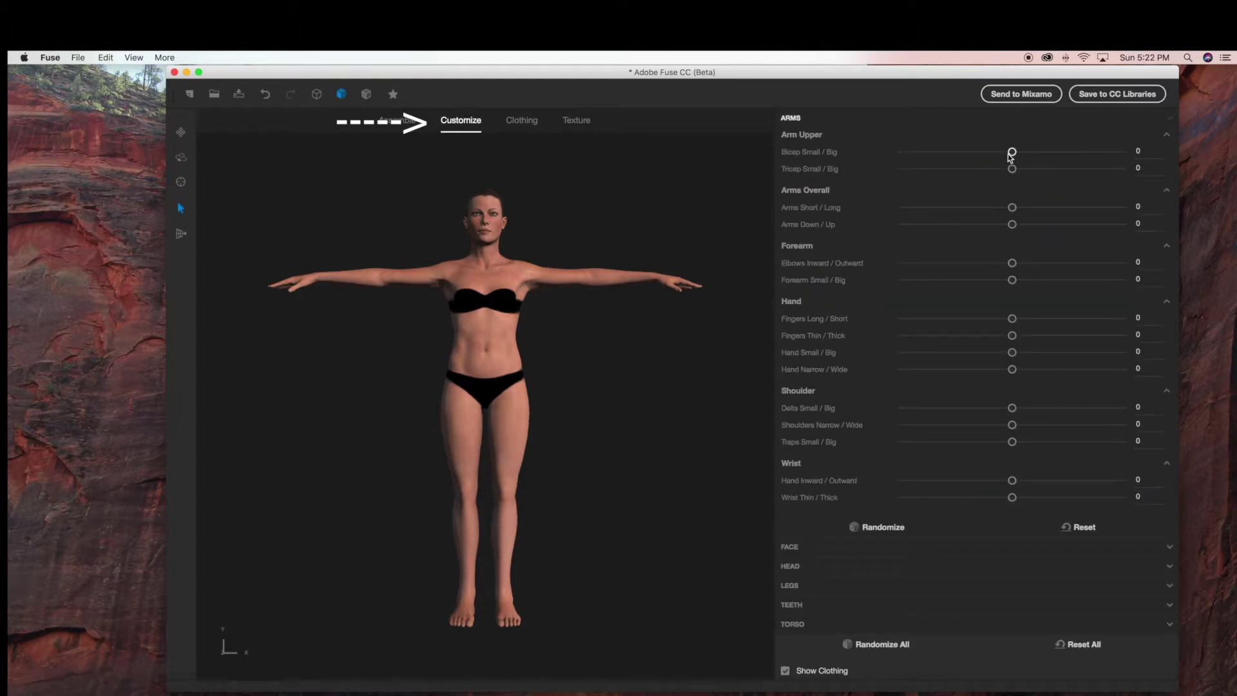
Set the arm sliders to Bicep -13, Tricep -11 and Arms Short/Long -4
left_click_drag(1011, 155, 1007, 207)
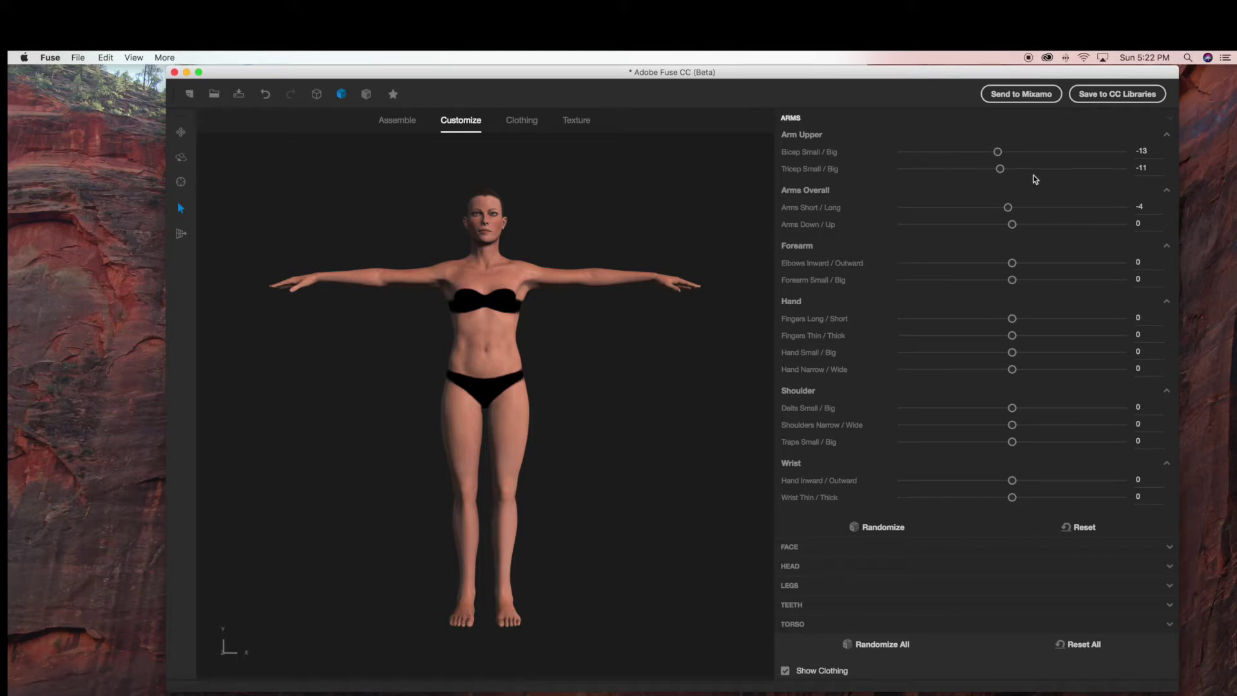
left_click(50, 57)
Set Maximum Adjustment Shape Value to 100 and give the face a Happy expression of 17
left_click(75, 95)
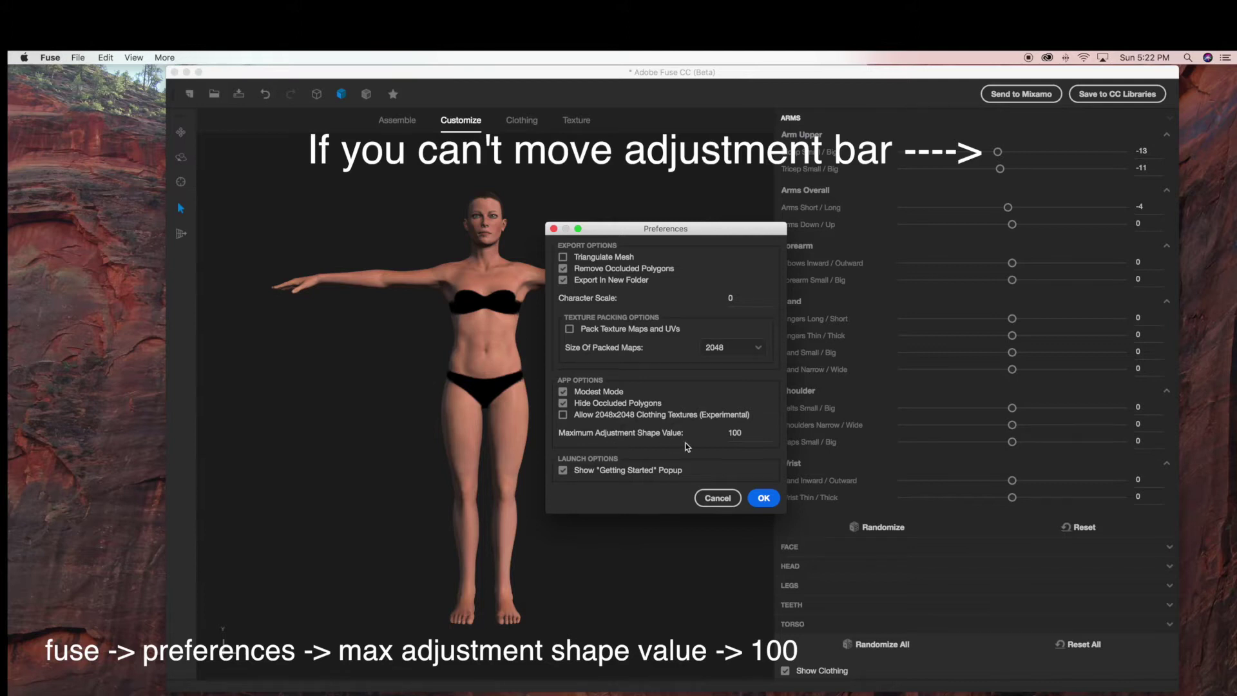
left_click(763, 498)
left_click(789, 548)
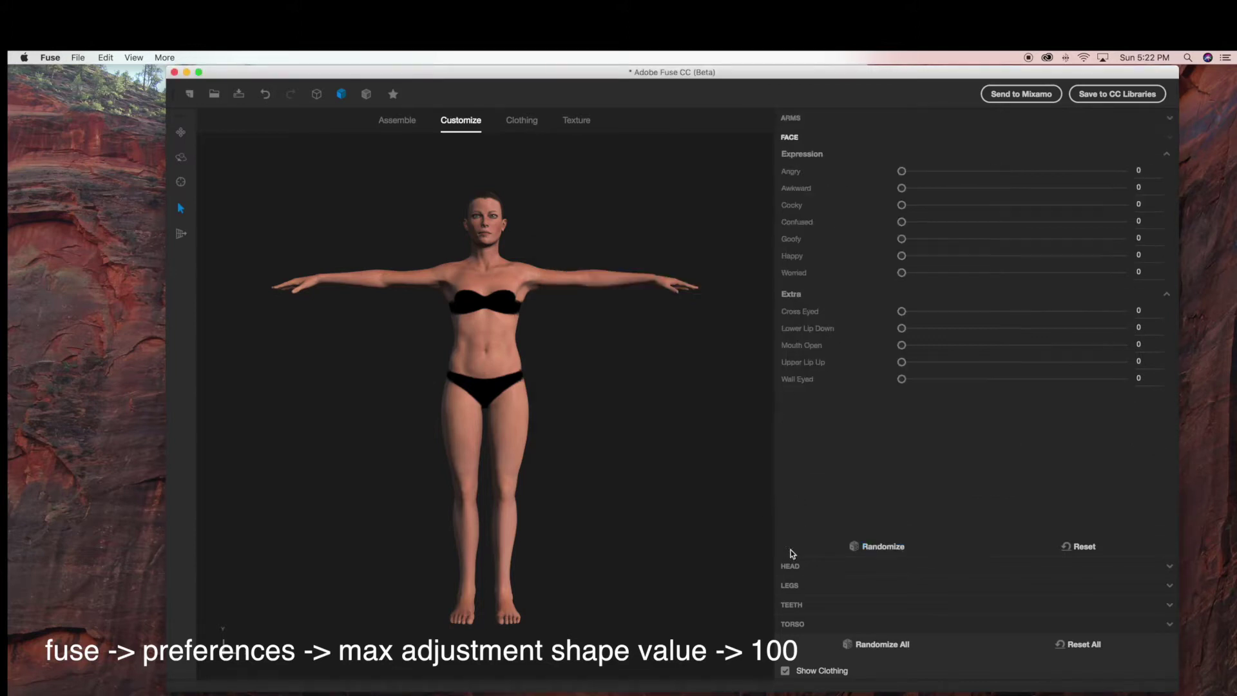
left_click(901, 170)
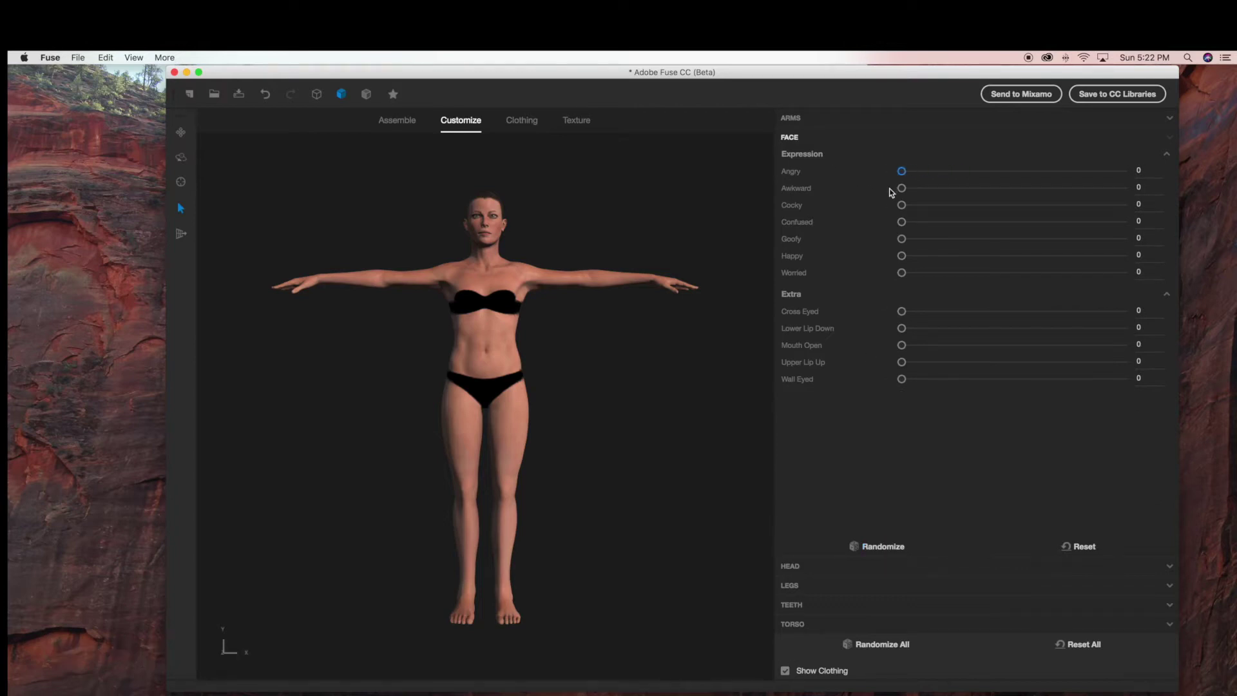
left_click_drag(901, 255, 939, 255)
Check the Torso and Teeth adjustments, then bring up the Clothing Tops library
left_click(792, 623)
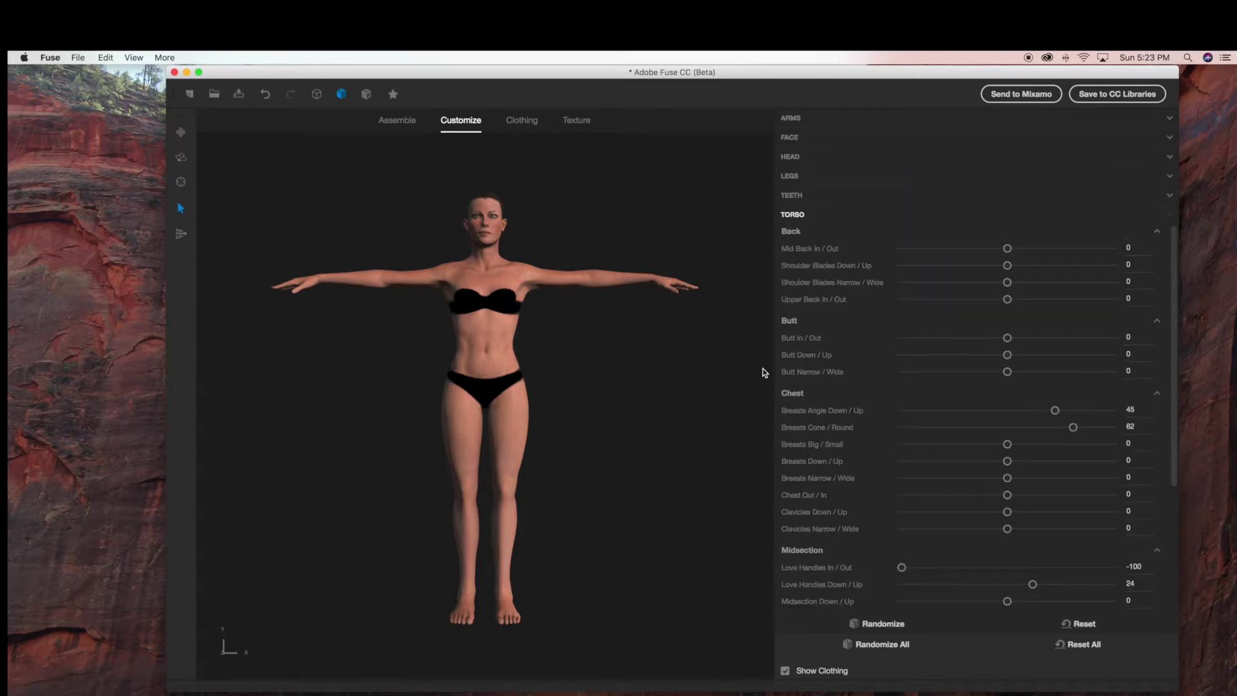
left_click(793, 197)
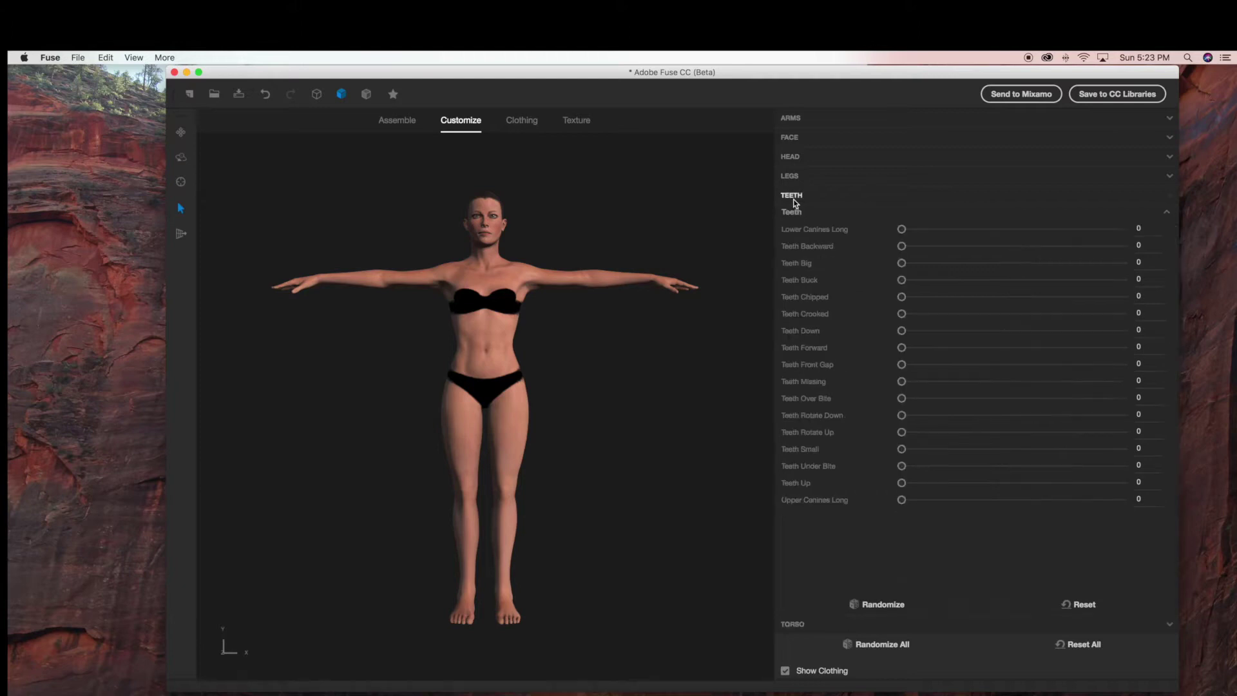
left_click(521, 122)
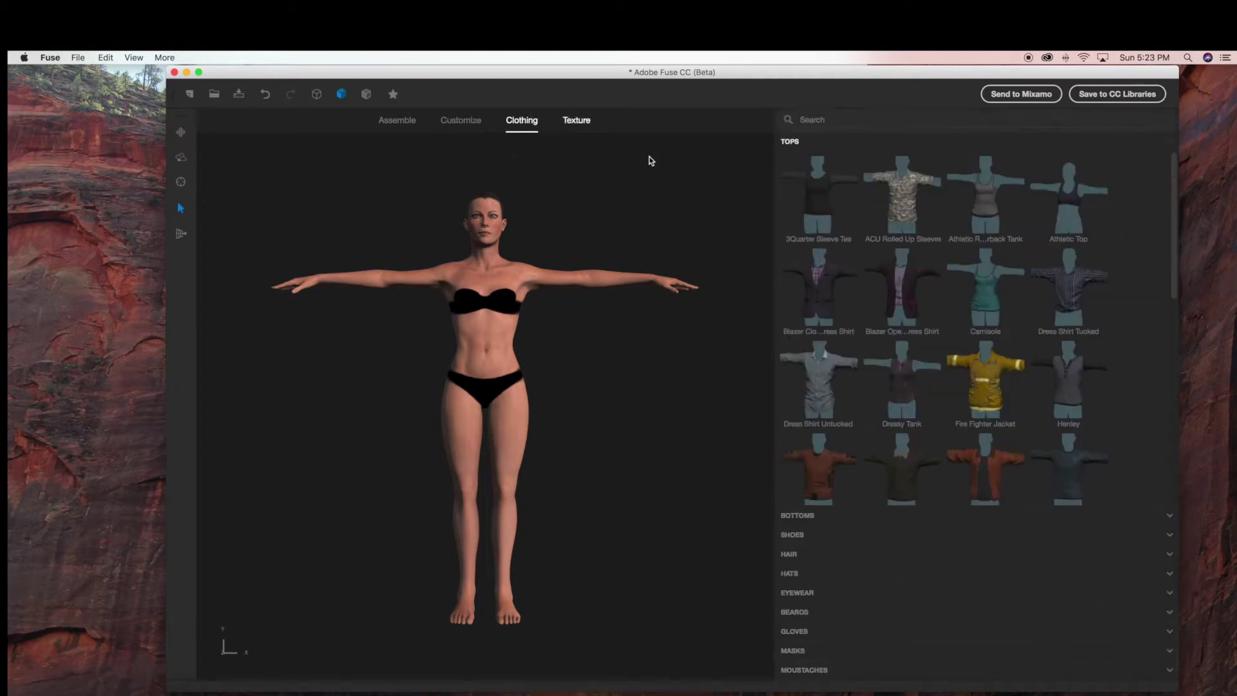
Dress the character in the Athletic Top and the blue Scrubs pants
left_click(1066, 198)
scroll(903, 357, "down", 10)
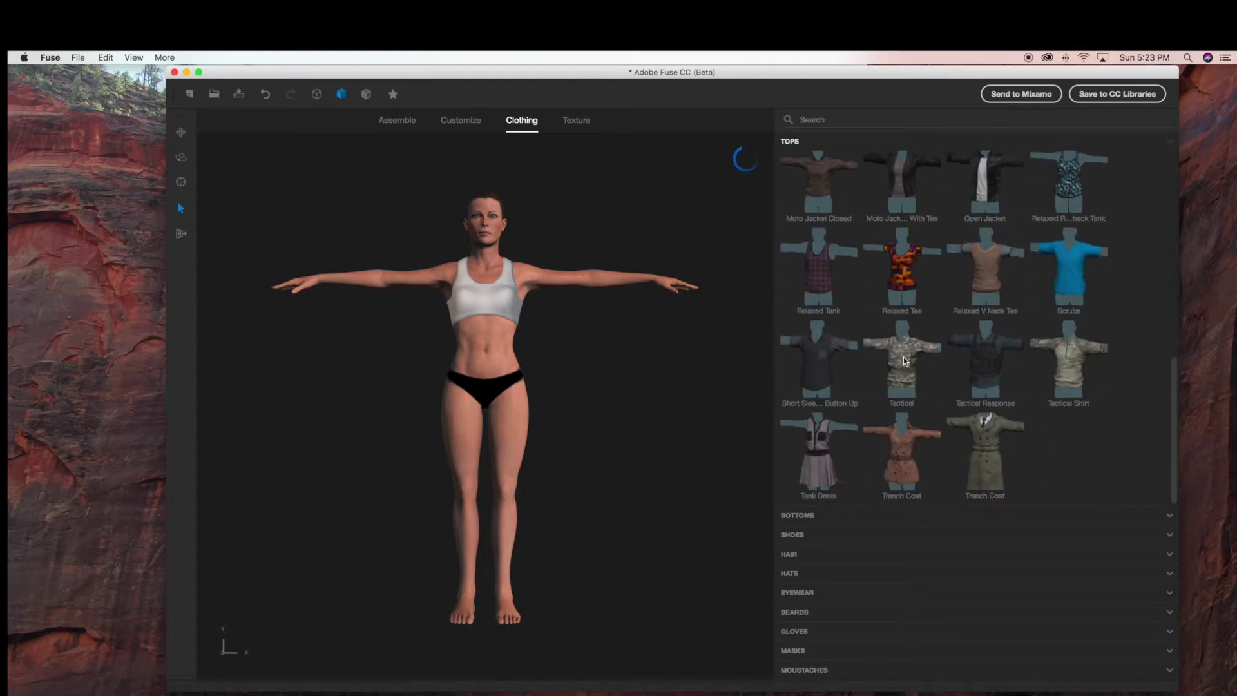
left_click(806, 513)
scroll(865, 446, "down", 3)
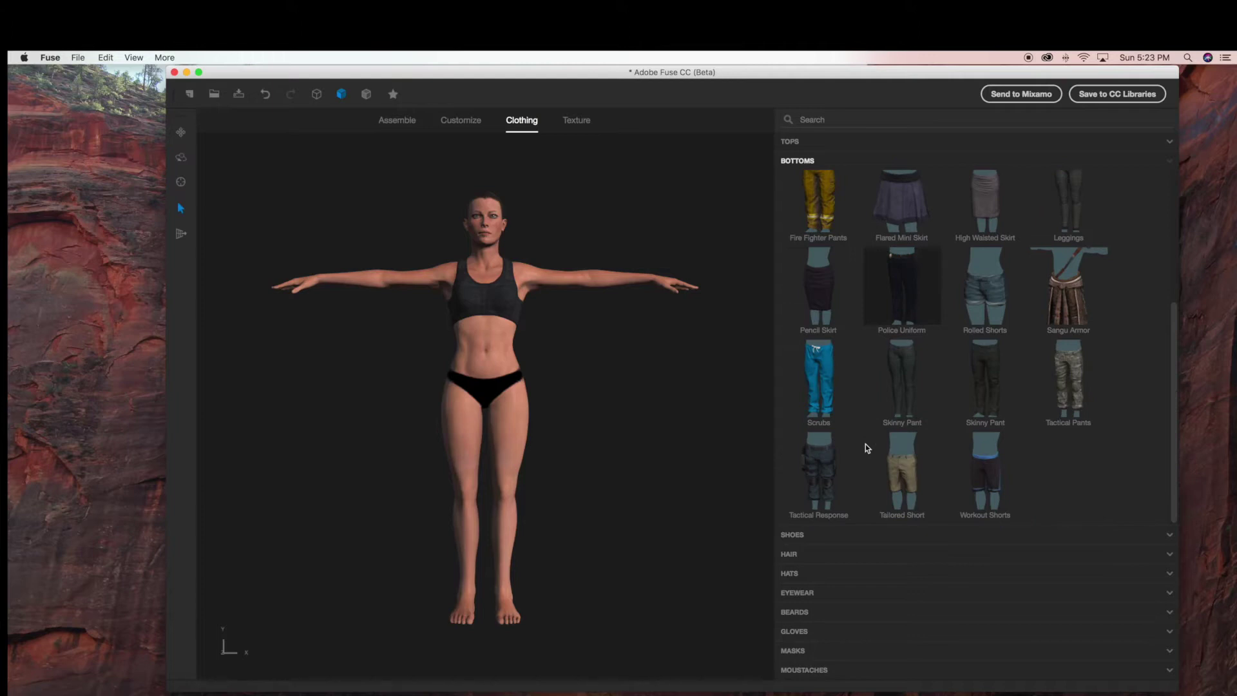
scroll(865, 444, "up", 6)
scroll(865, 445, "down", 6)
left_click(825, 392)
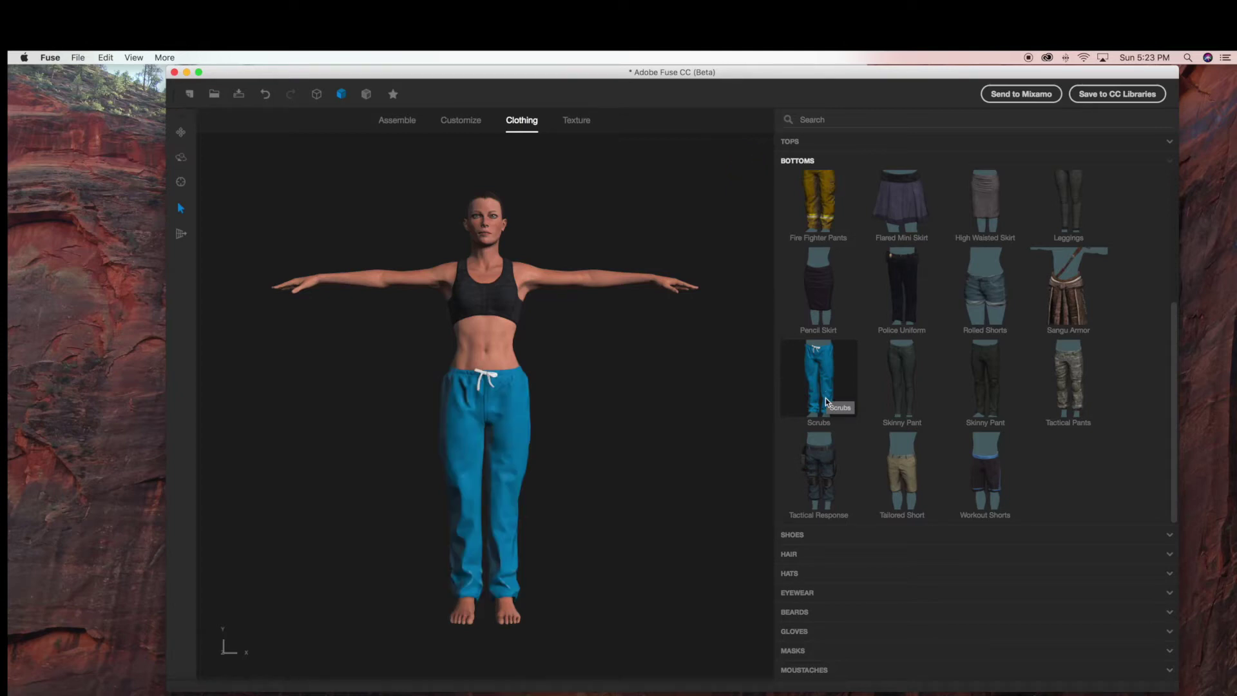
Give the character red Alpha Medium Wavy hair
left_click(789, 555)
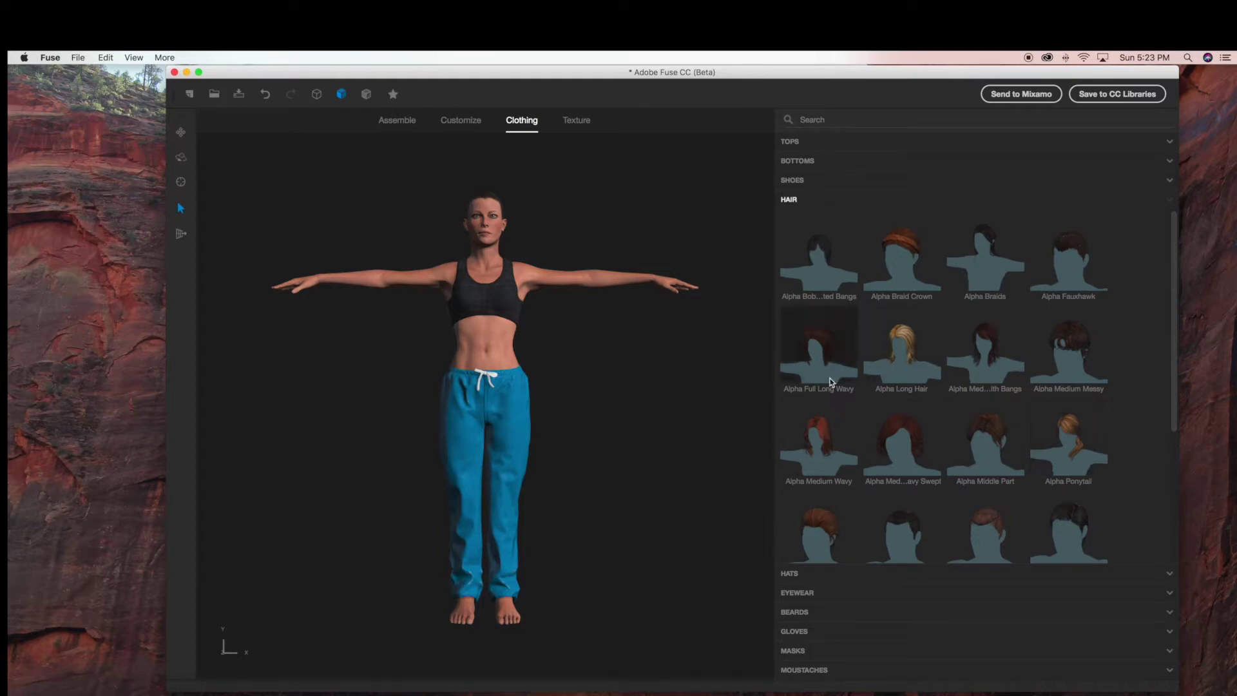
left_click(831, 430)
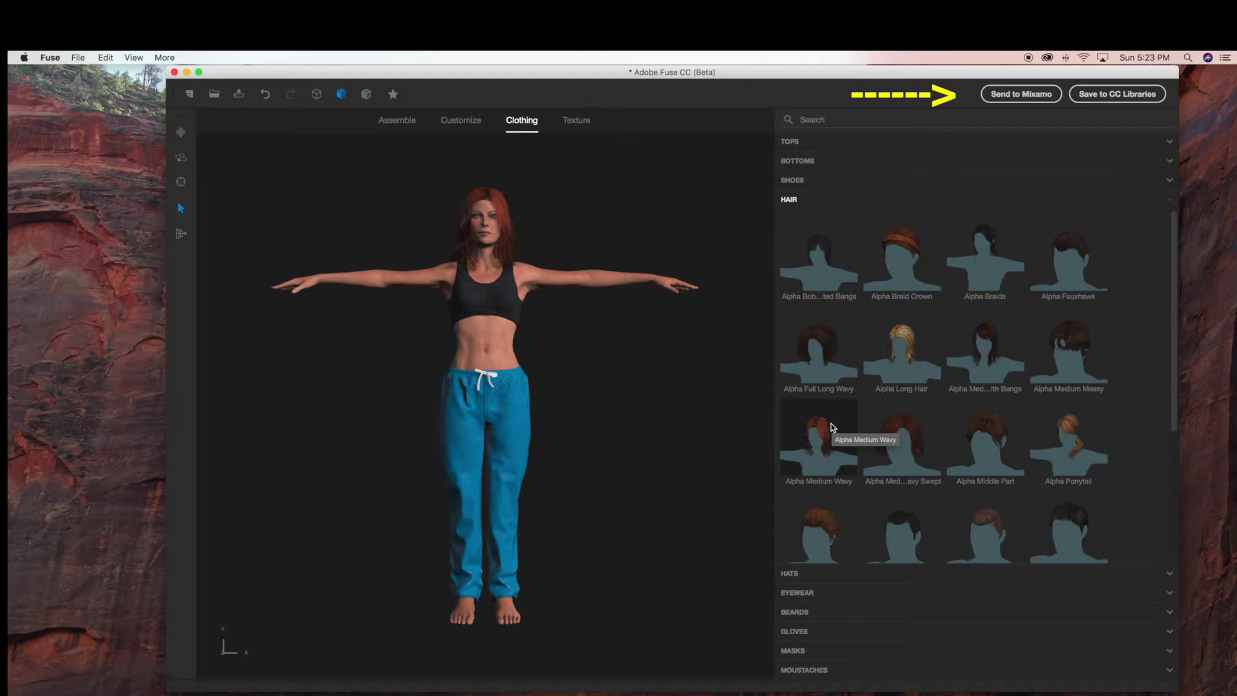
scroll(832, 427, "down", 5)
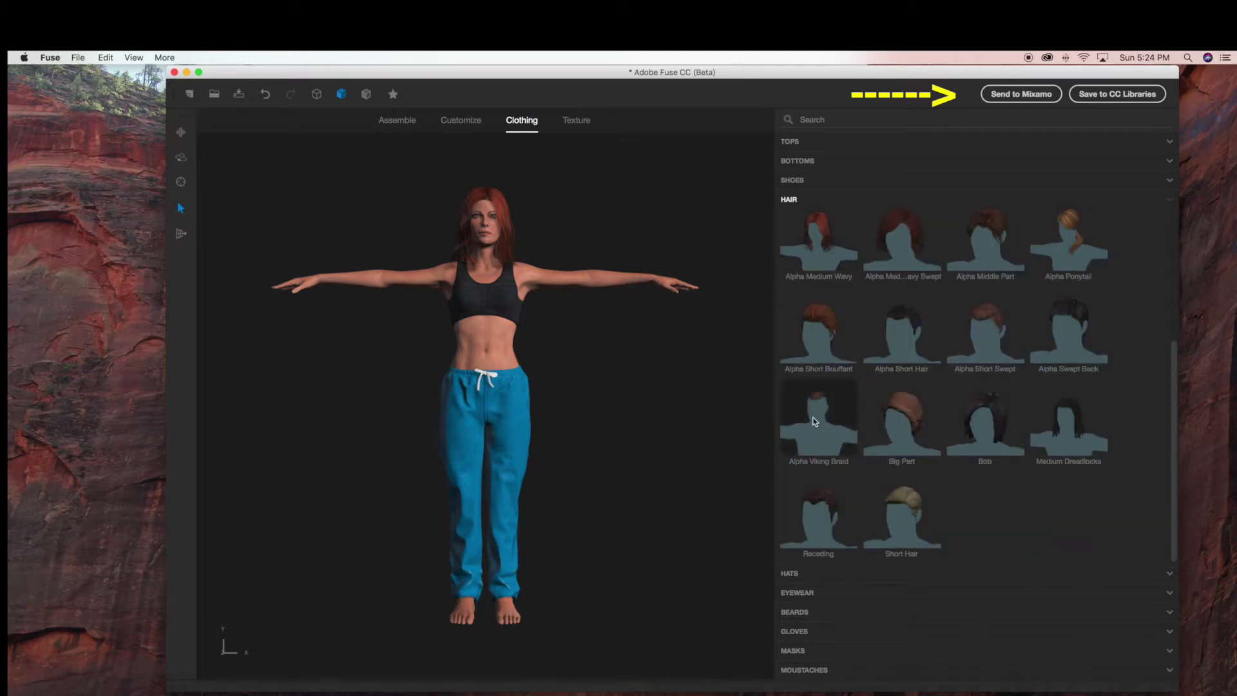
Upload the character to Mixamo with the Character Name 'dancescene'
left_click(1039, 101)
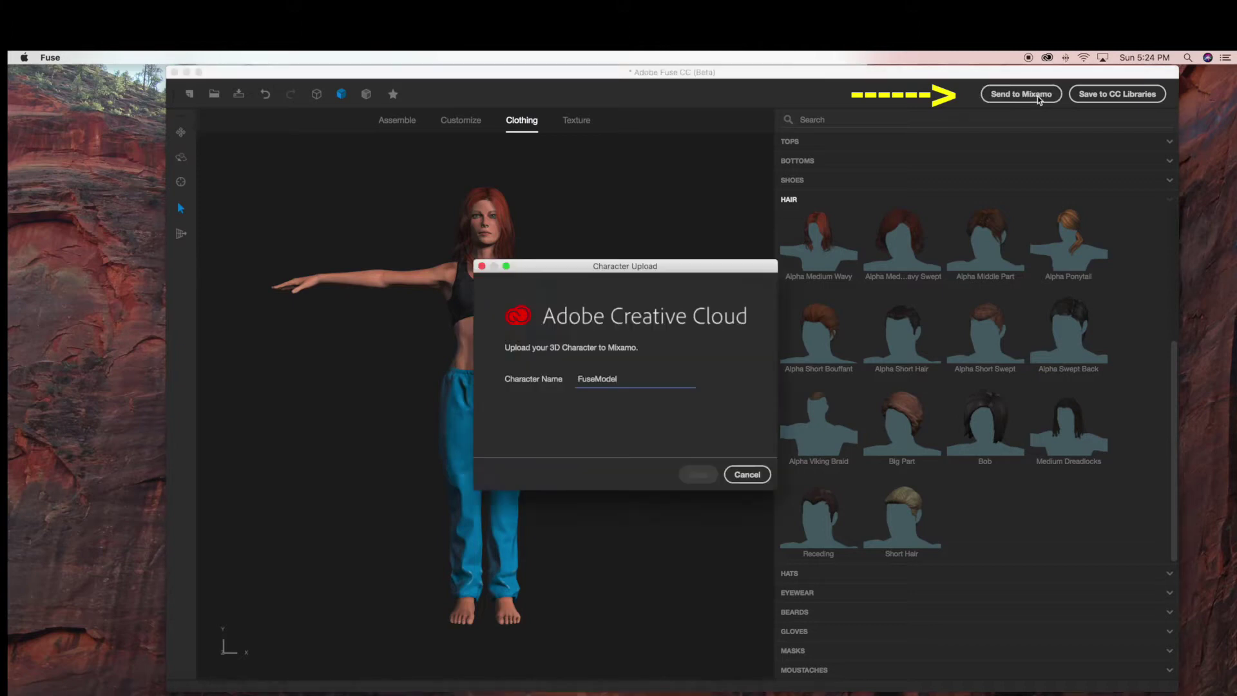
left_click_drag(622, 374, 552, 380)
type("dan")
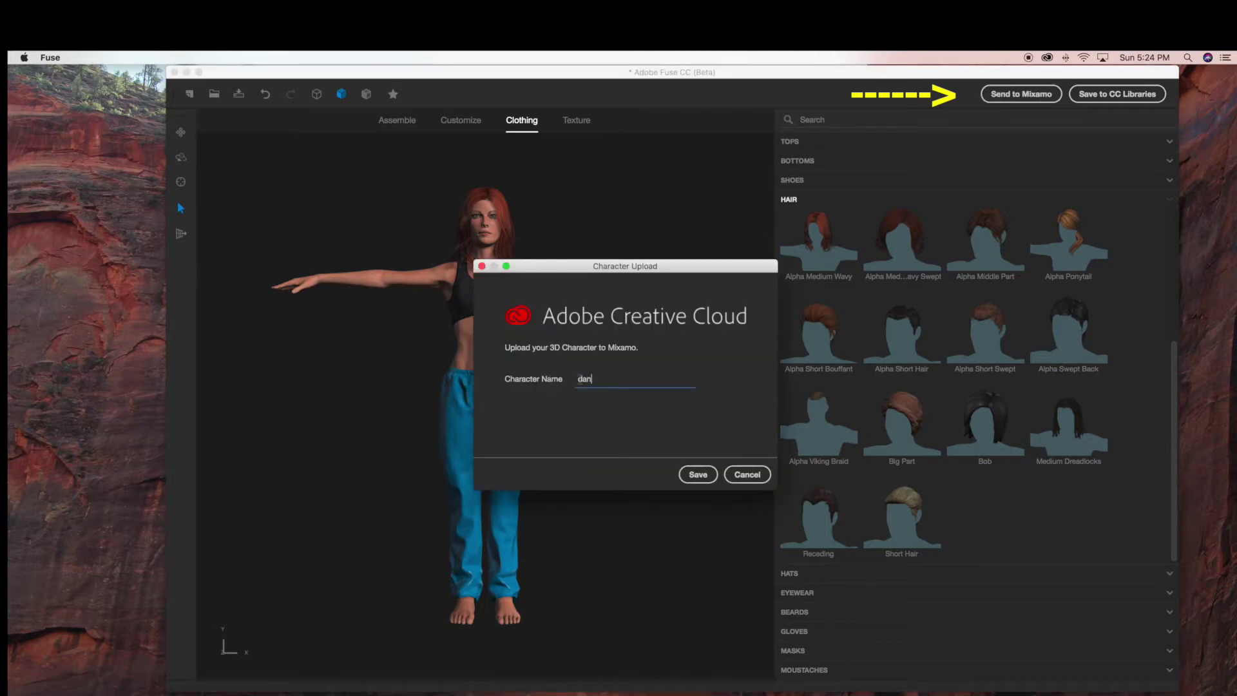
type("cescene")
left_click(687, 477)
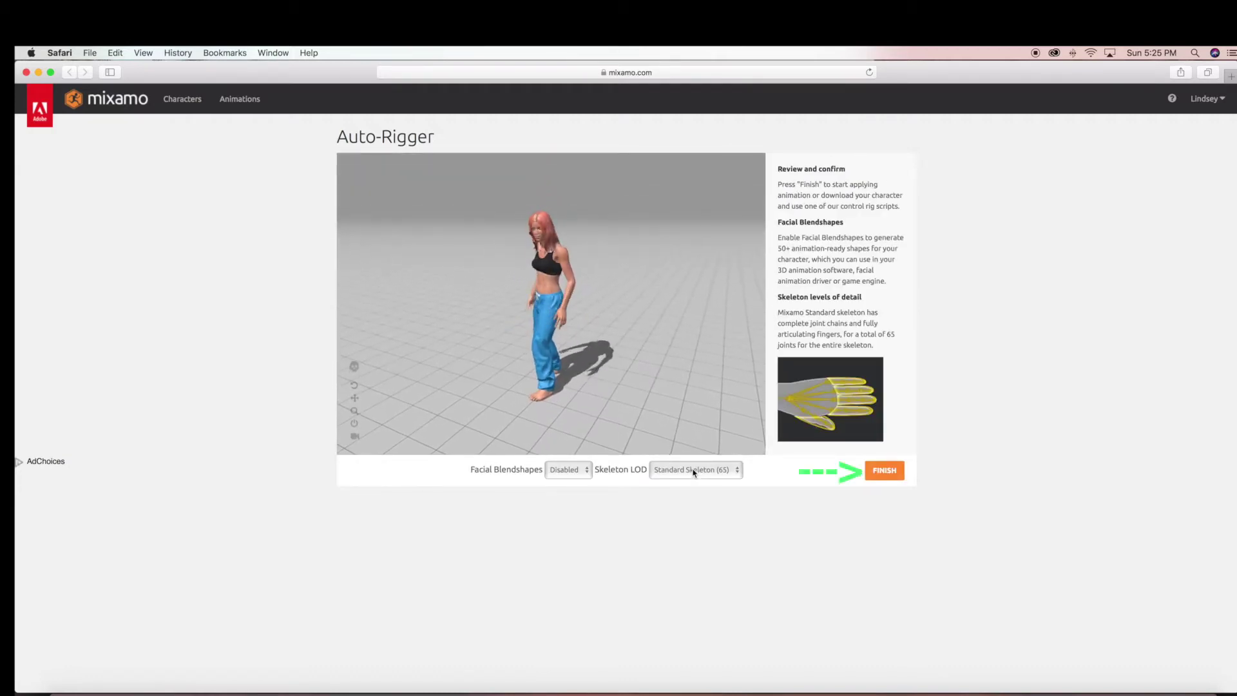
Finish the Auto-Rigger, accept the rigged character and go to Animate
left_click(886, 473)
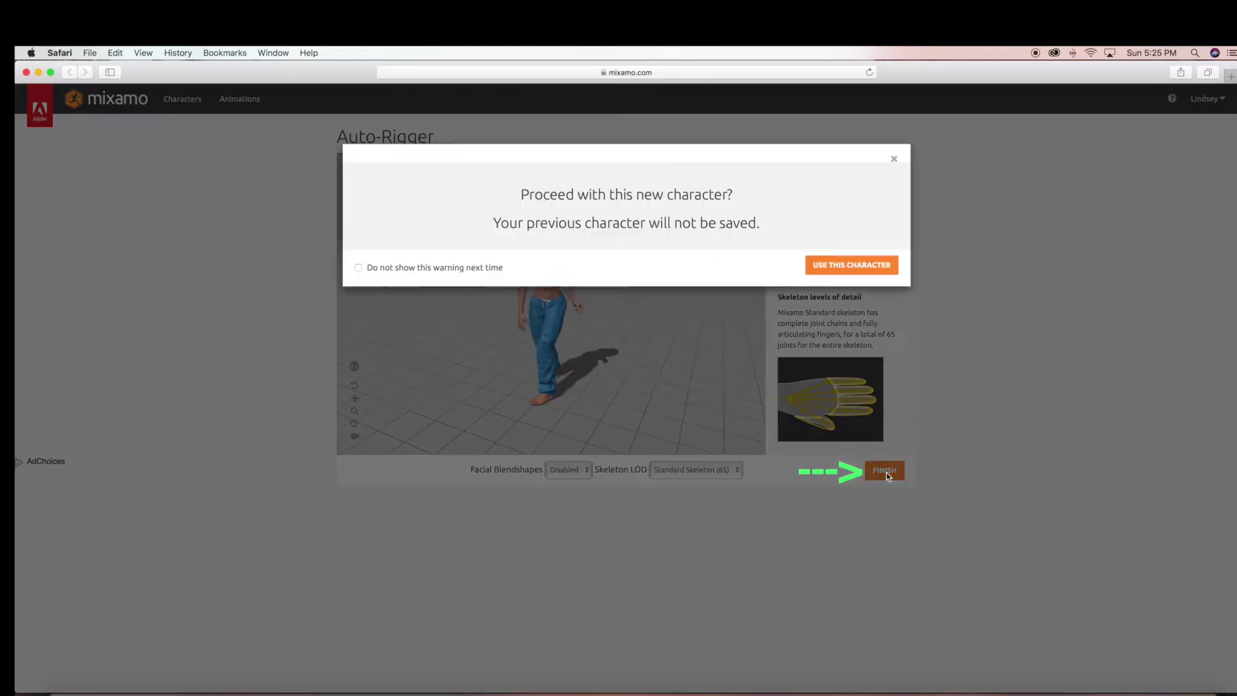
left_click(857, 270)
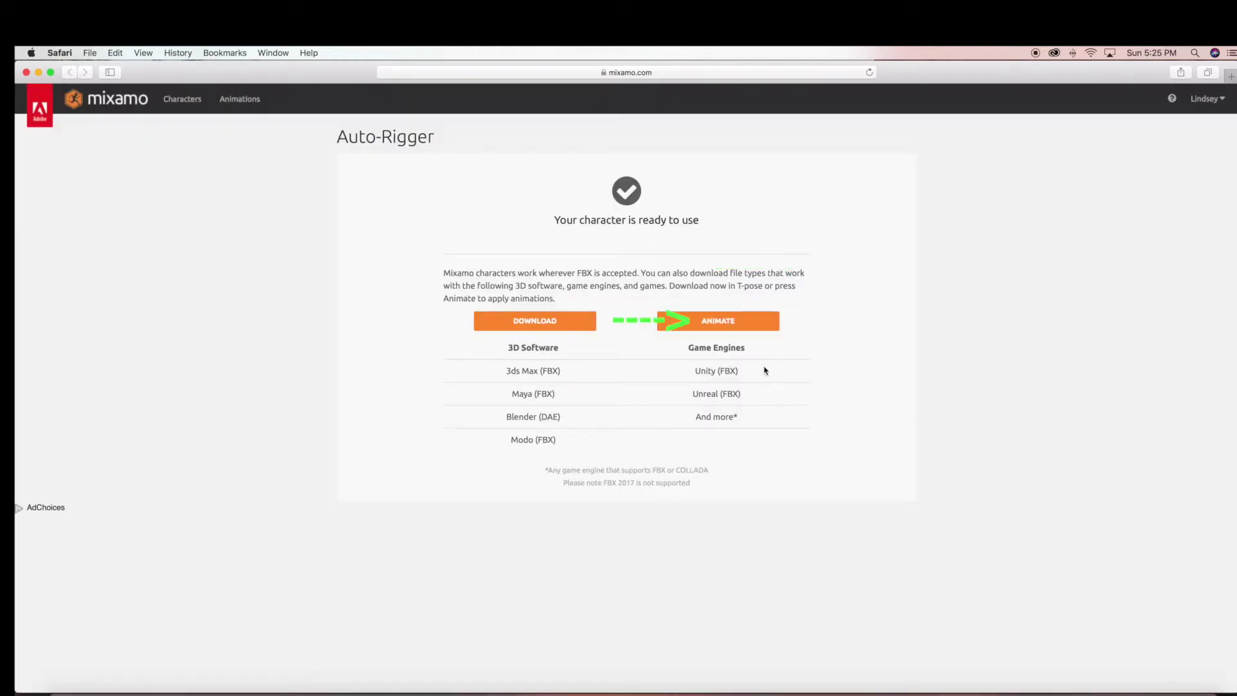
left_click(734, 320)
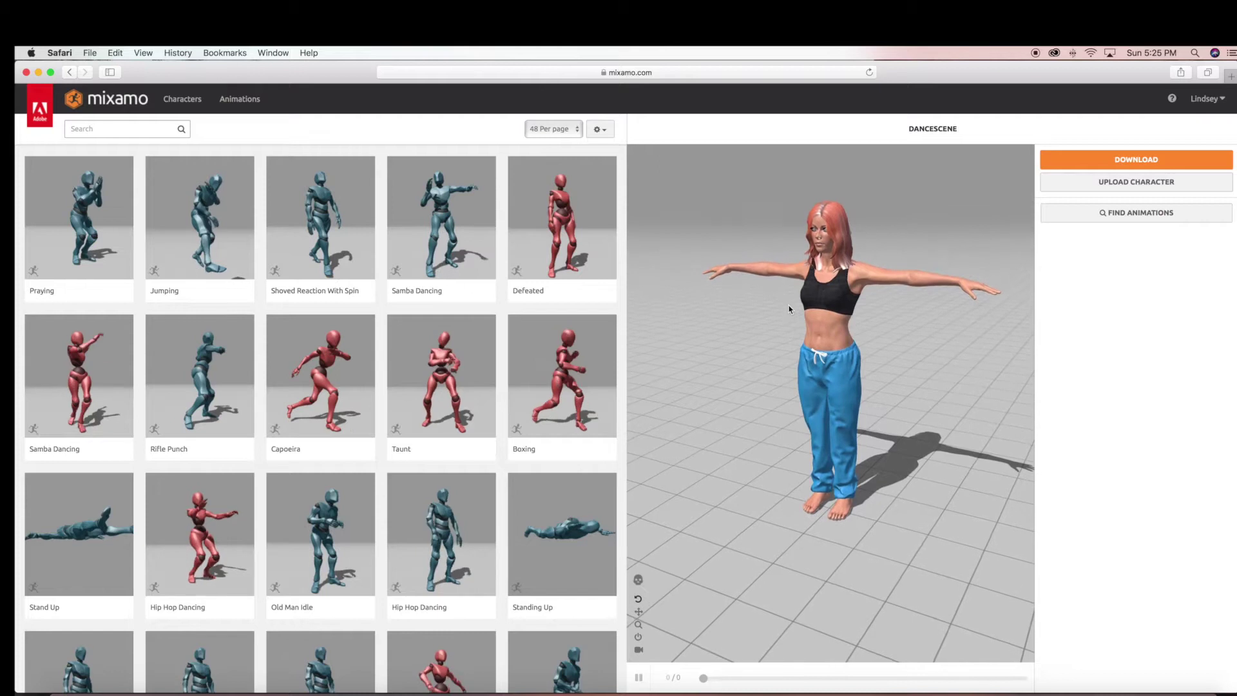
Apply Samba Dancing to DANCESCENE with its Energy raised to 57
scroll(403, 385, "down", 7)
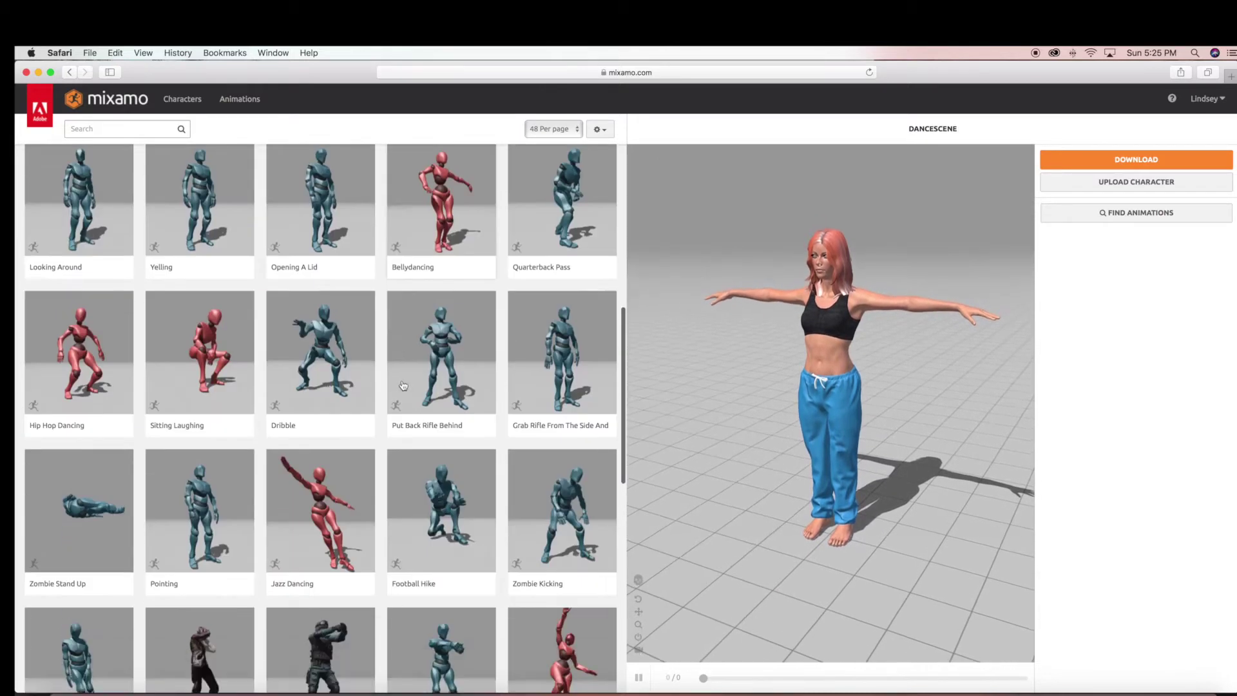
scroll(403, 385, "up", 7)
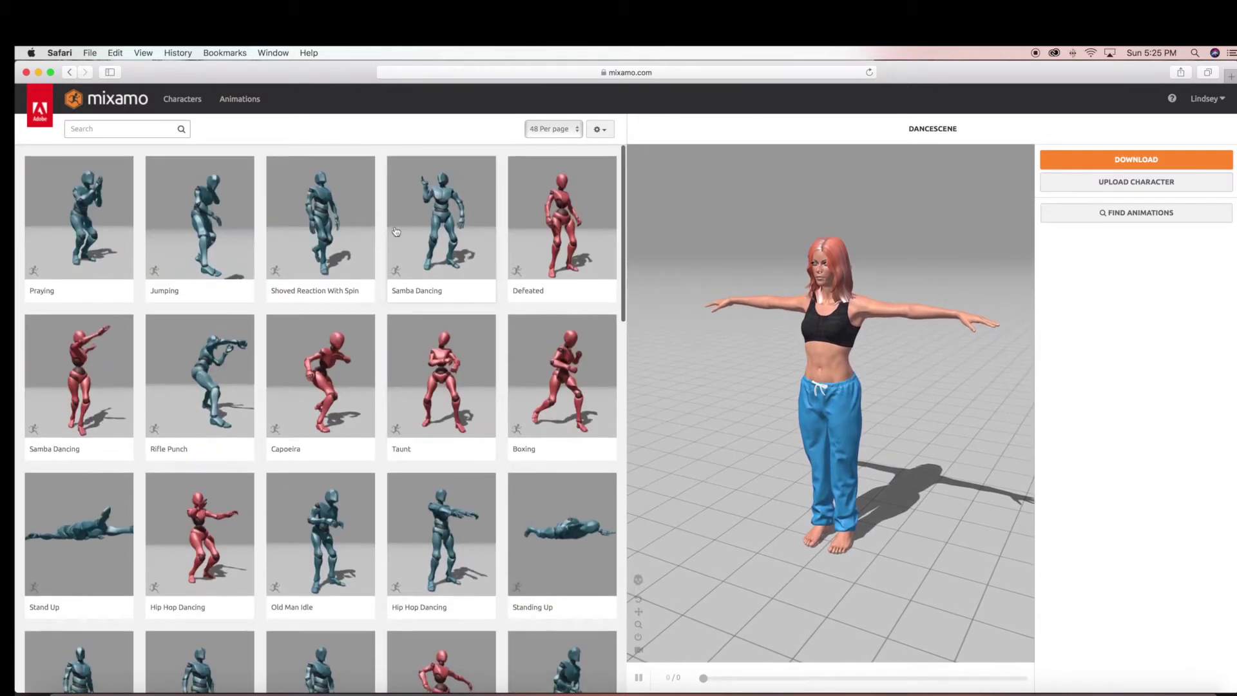
left_click(453, 241)
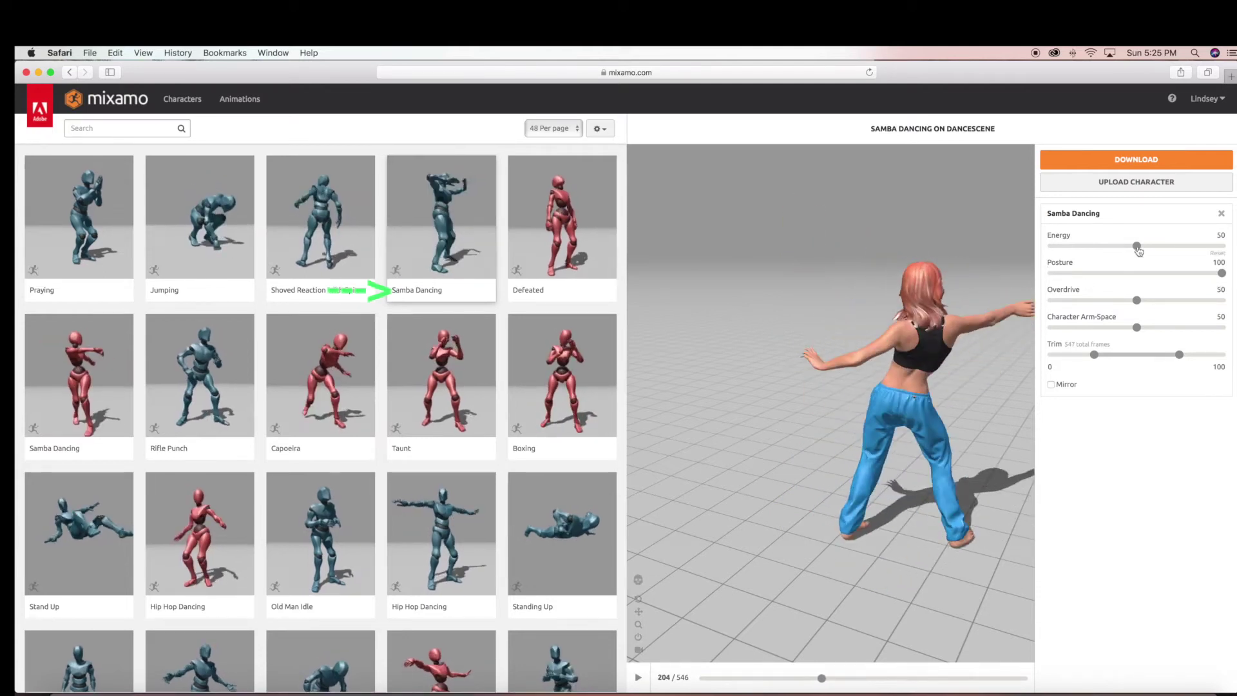
left_click_drag(1136, 246, 1149, 246)
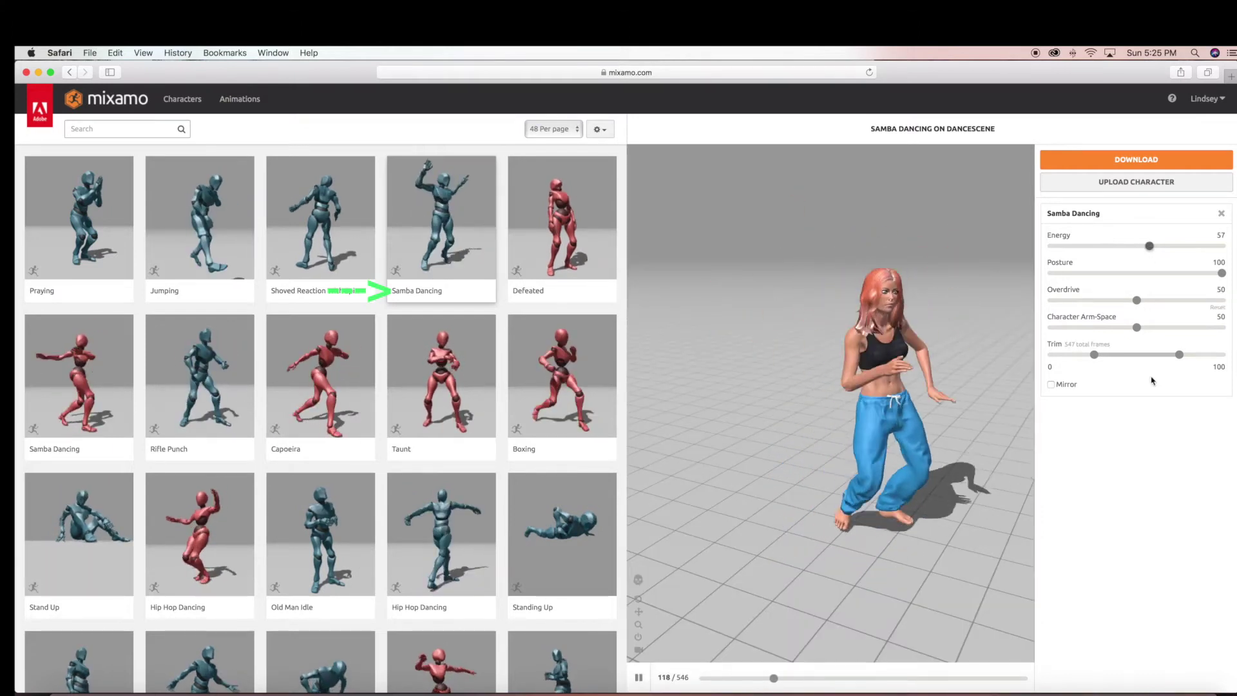
left_click(1130, 161)
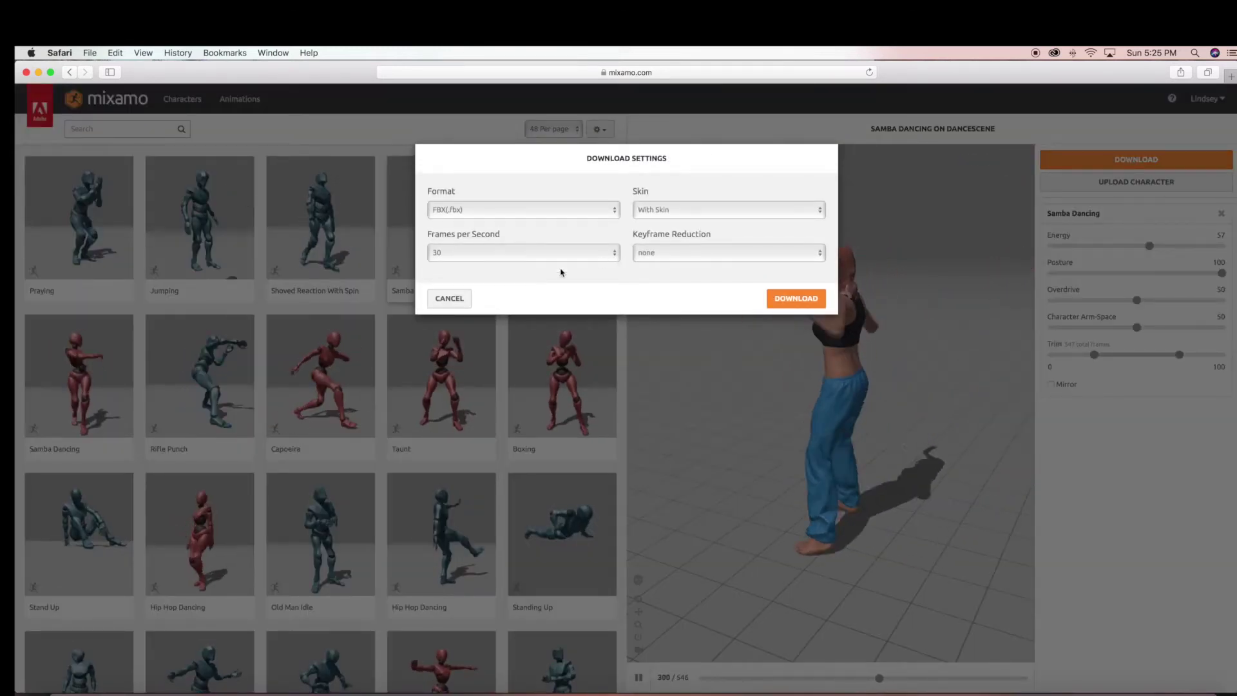
Download the animation as FBX With Skin at 24 frames per second
left_click(616, 254)
left_click(523, 238)
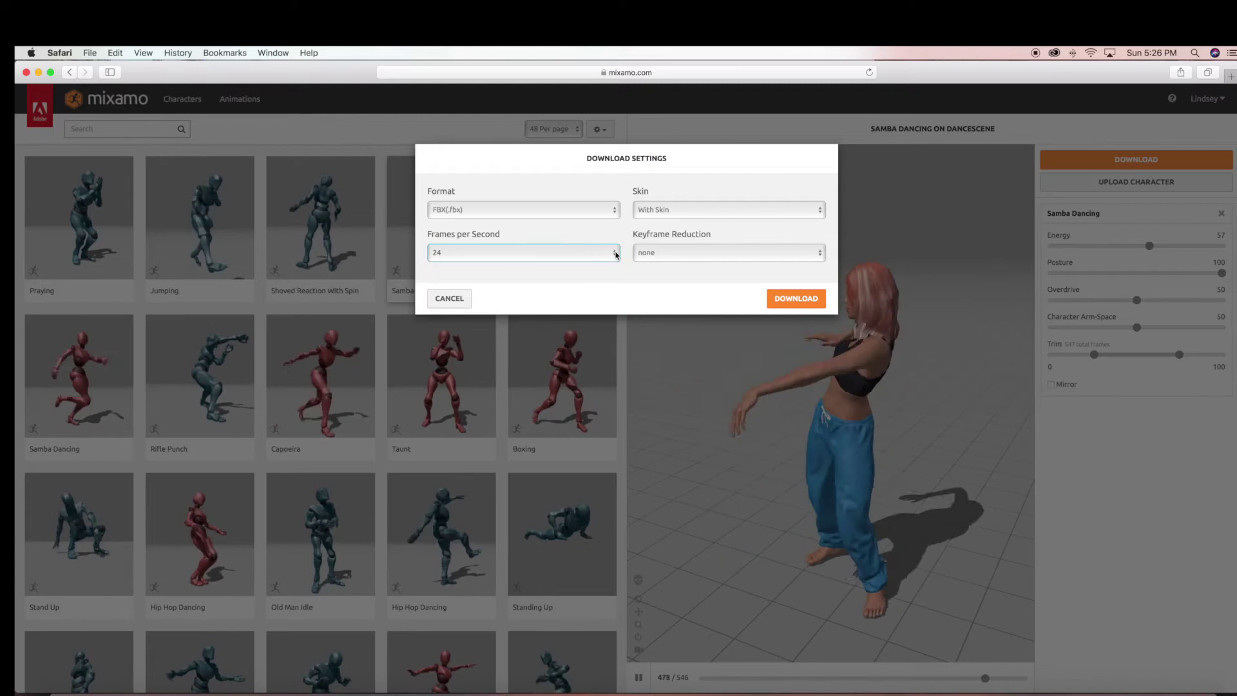
left_click(791, 300)
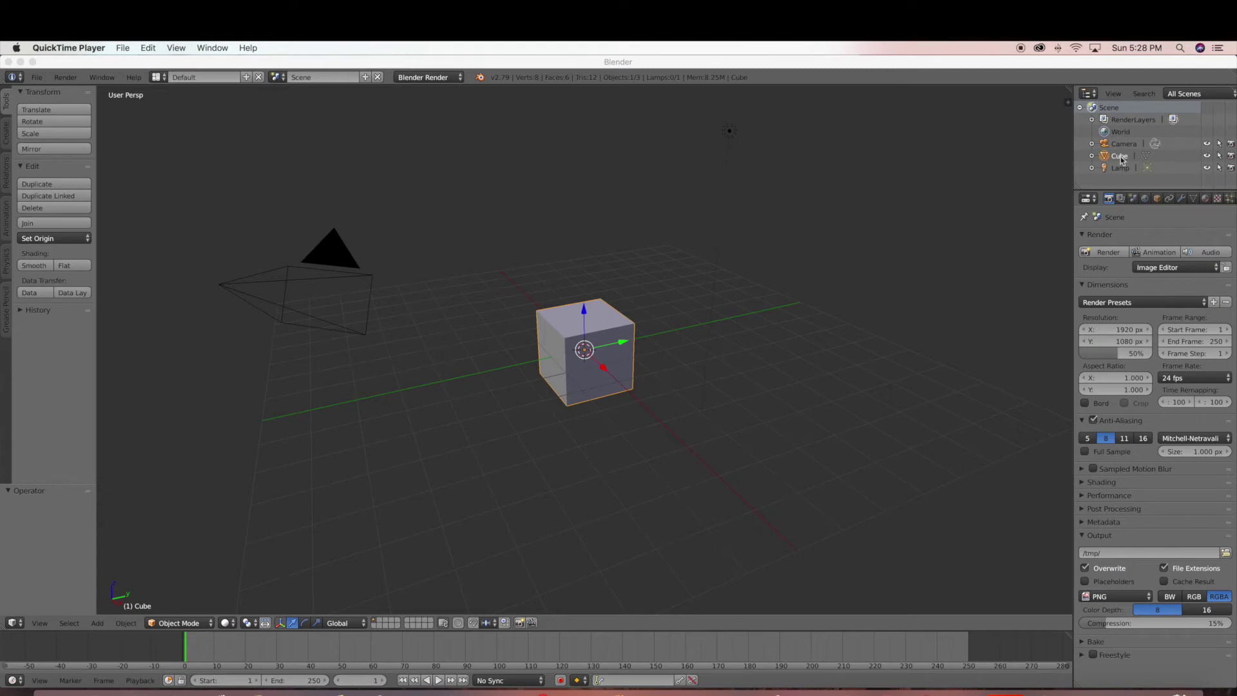
Select the default Cube and delete all its vertices in Edit Mode
left_click(1092, 161)
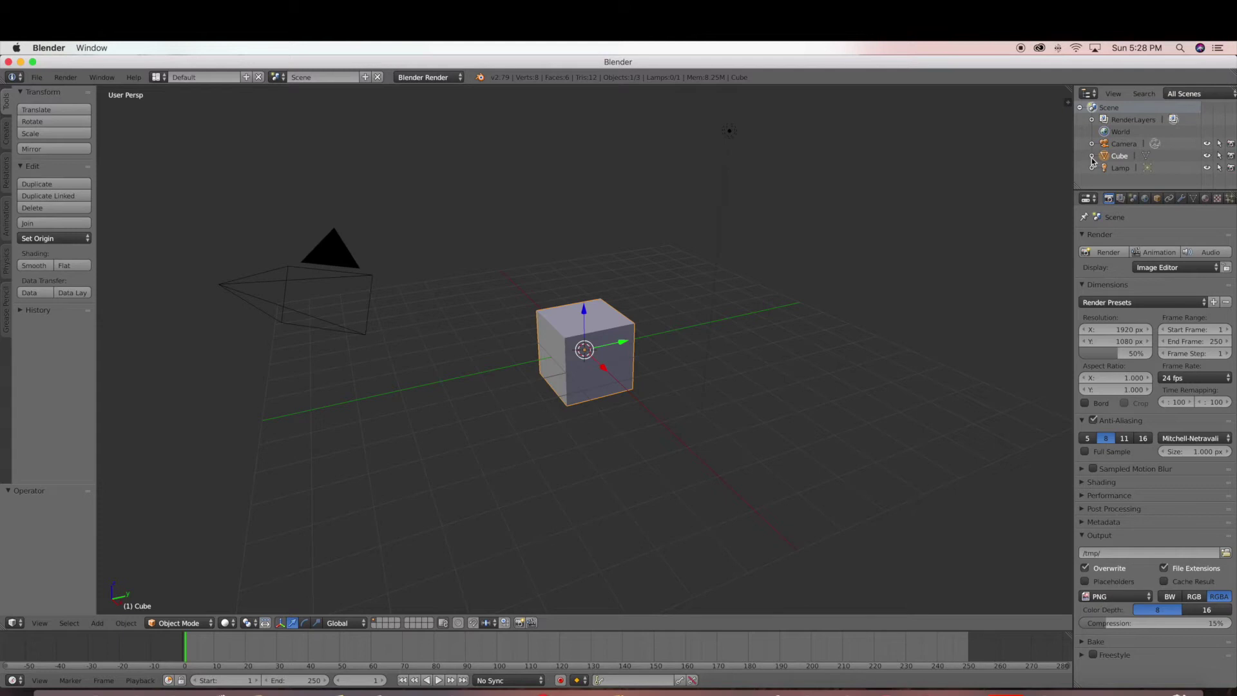
left_click(1092, 157)
key("Tab")
left_click(61, 441)
left_click(63, 455)
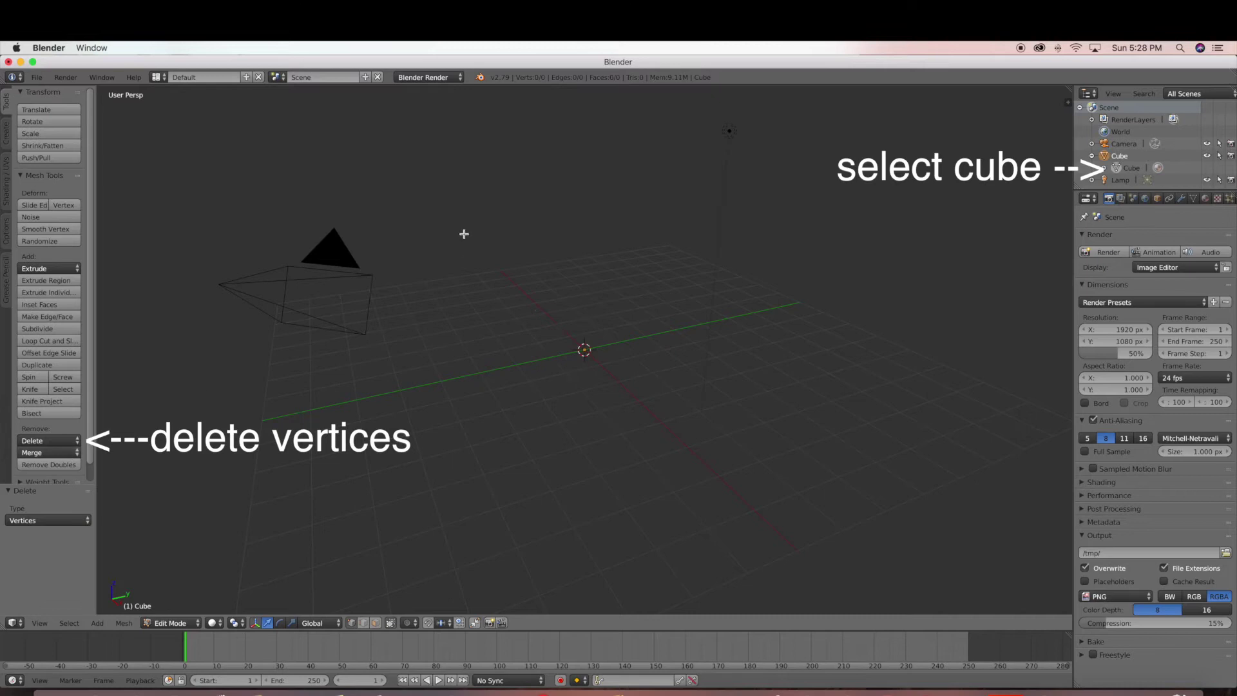
left_click(37, 78)
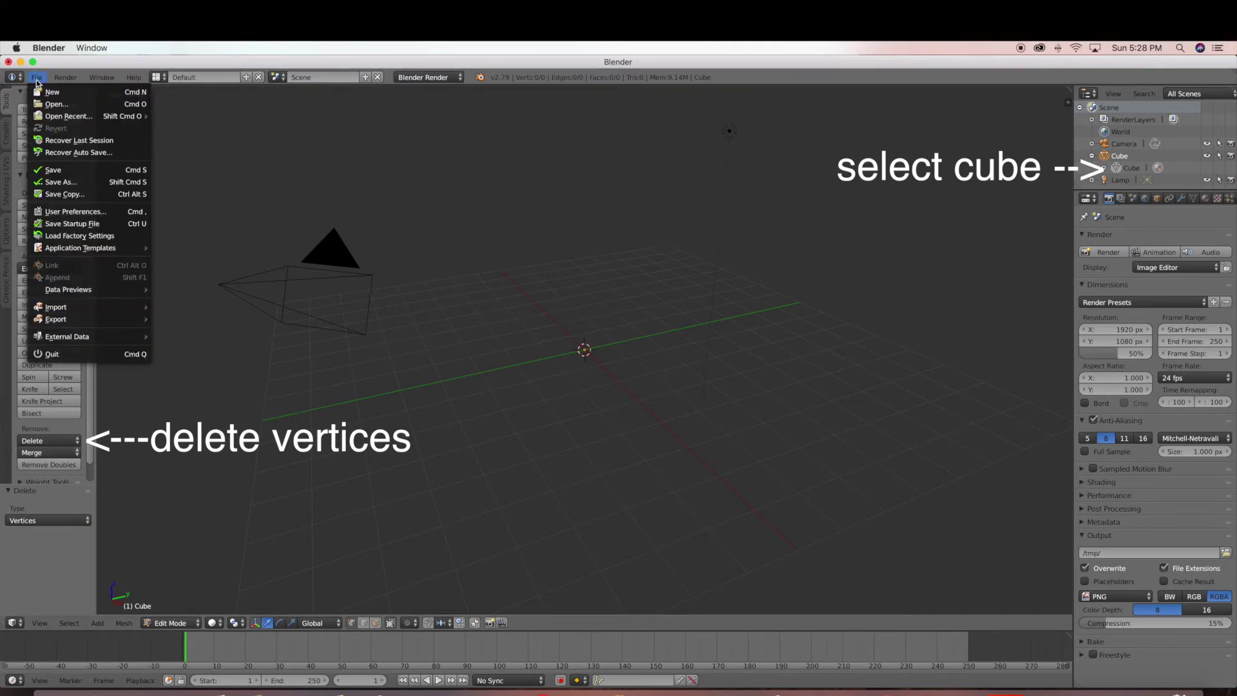
Import Samba Dancing.fbx from the Desktop as an FBX file
mouse_move(100, 311)
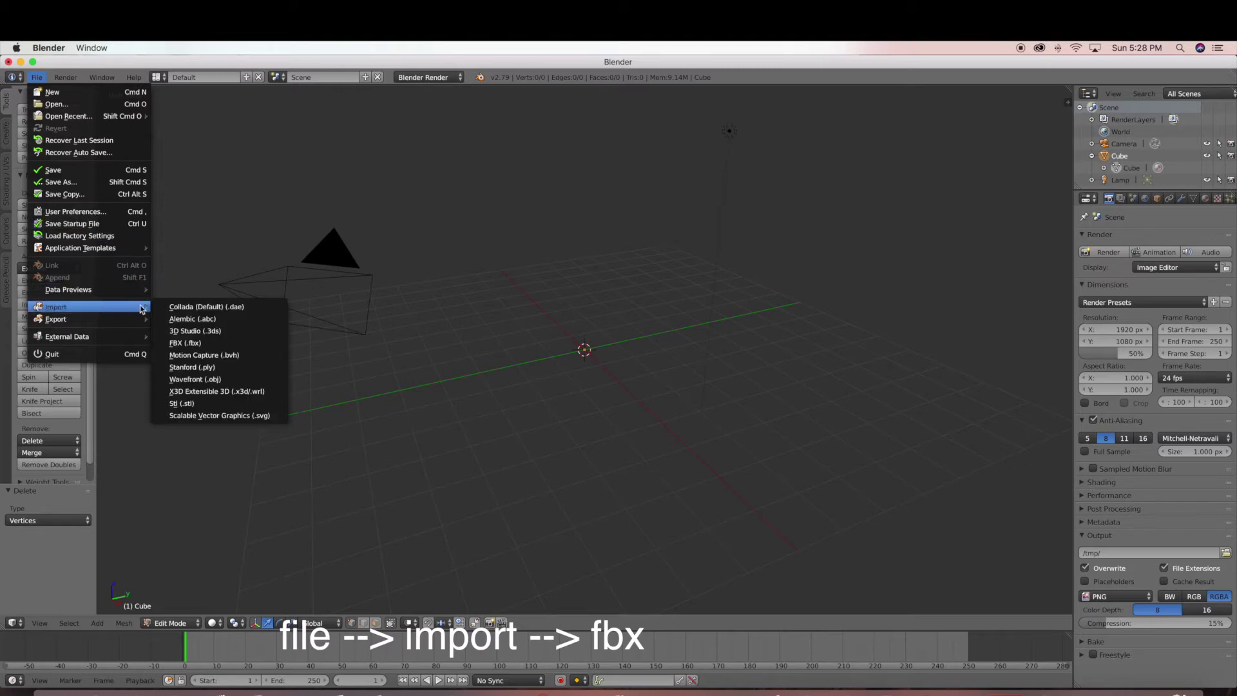
left_click(191, 343)
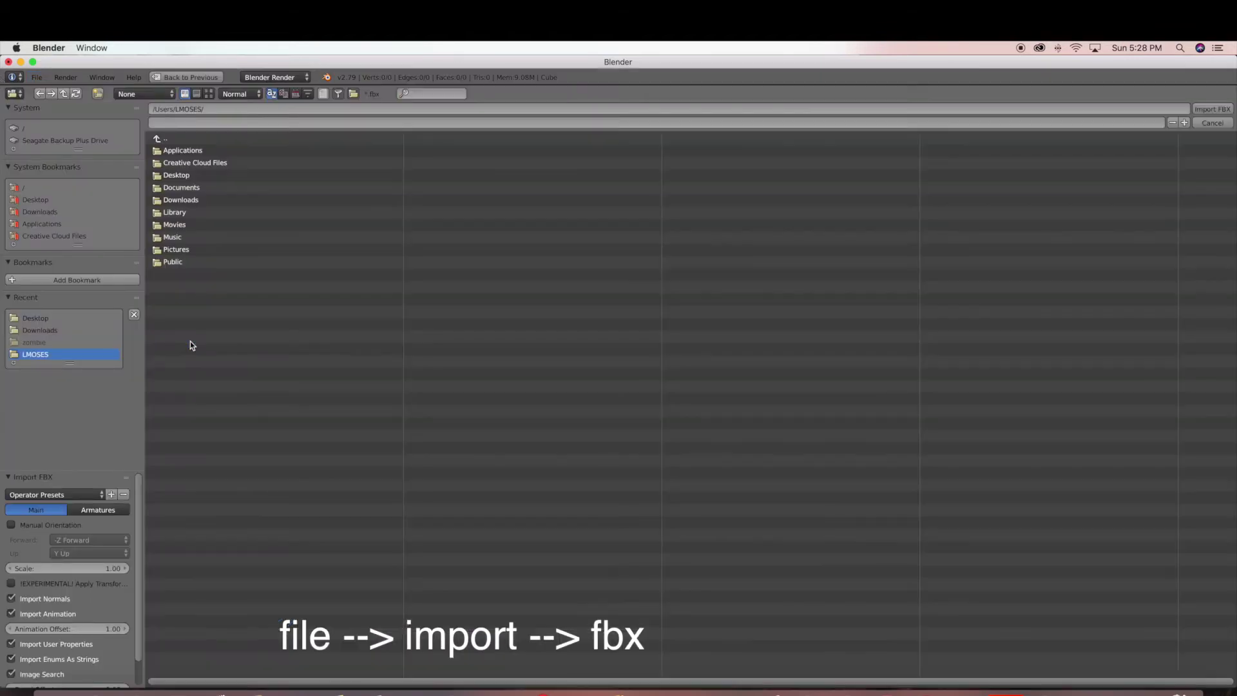
left_click(177, 175)
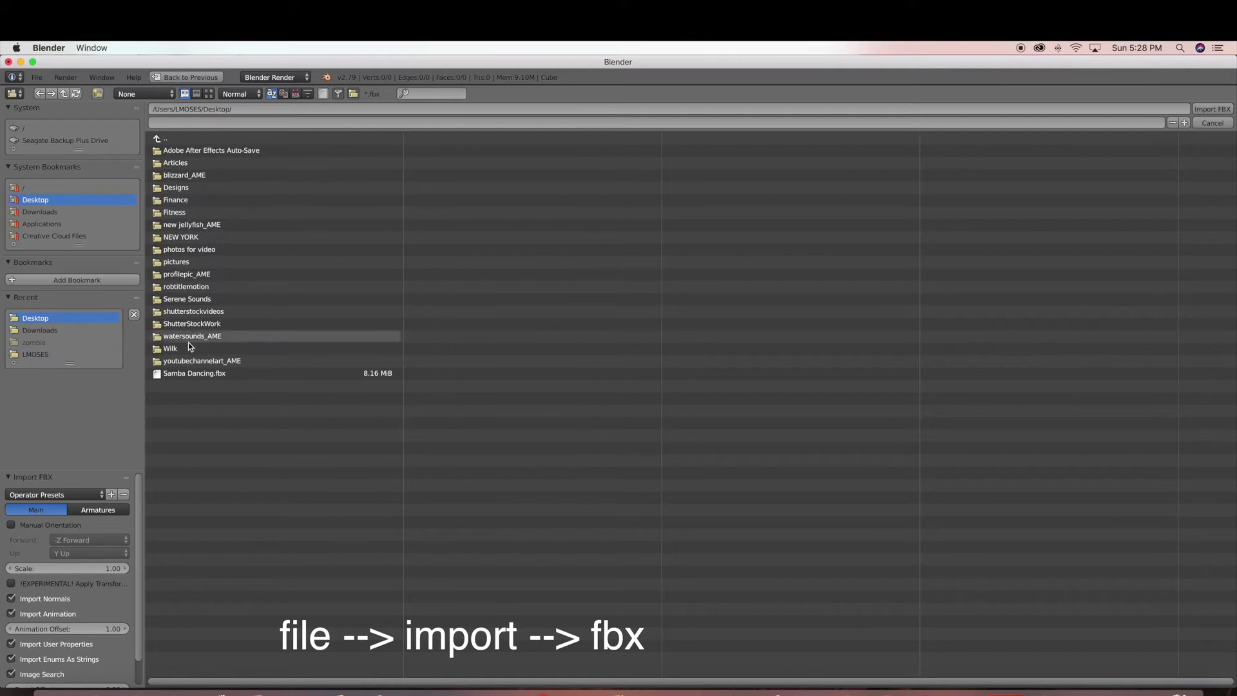
left_click(197, 374)
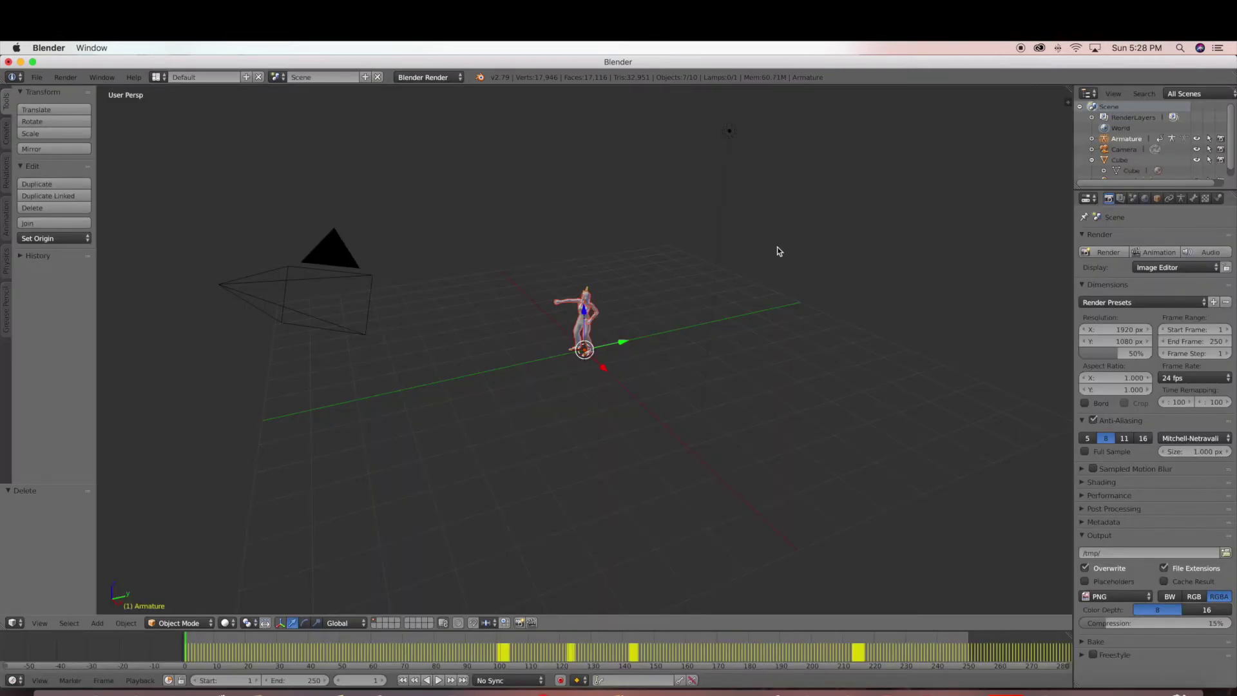
Zoom the viewport onto the Samba dancer, then play its dance and pause at frame 96
scroll(773, 251, "up", 5)
scroll(772, 249, "up", 3)
scroll(772, 249, "up", 3)
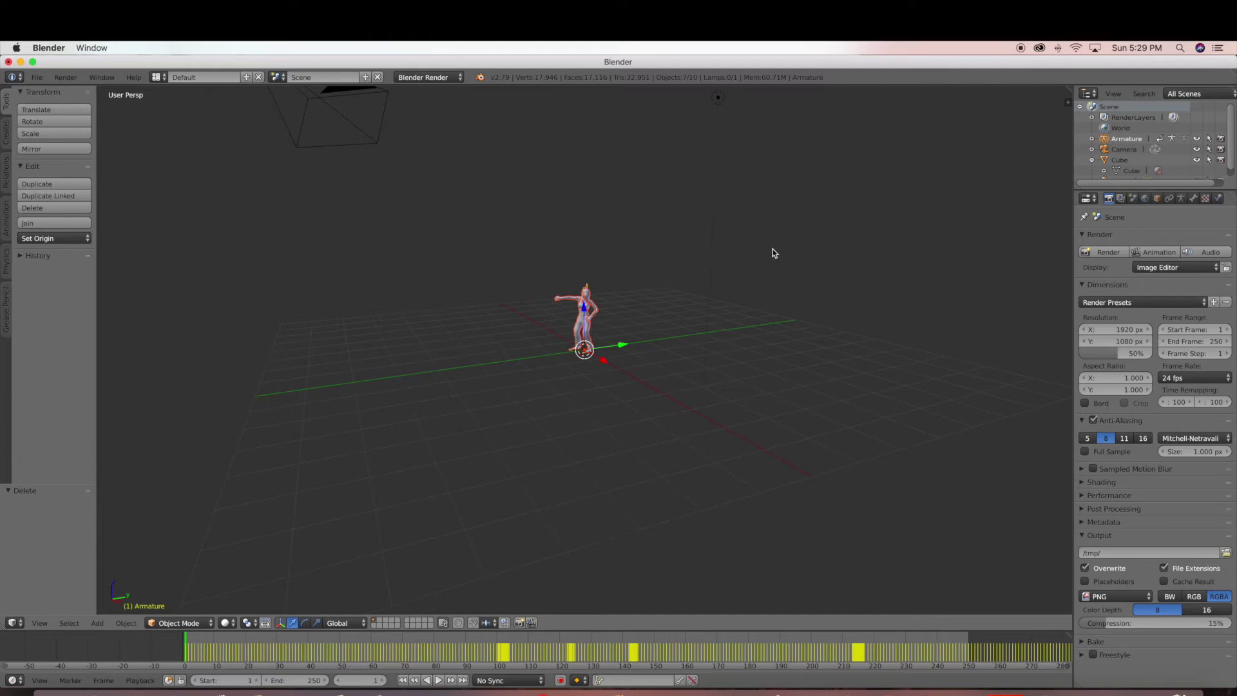
scroll(459, 287, "up", 5)
scroll(460, 287, "down", 5)
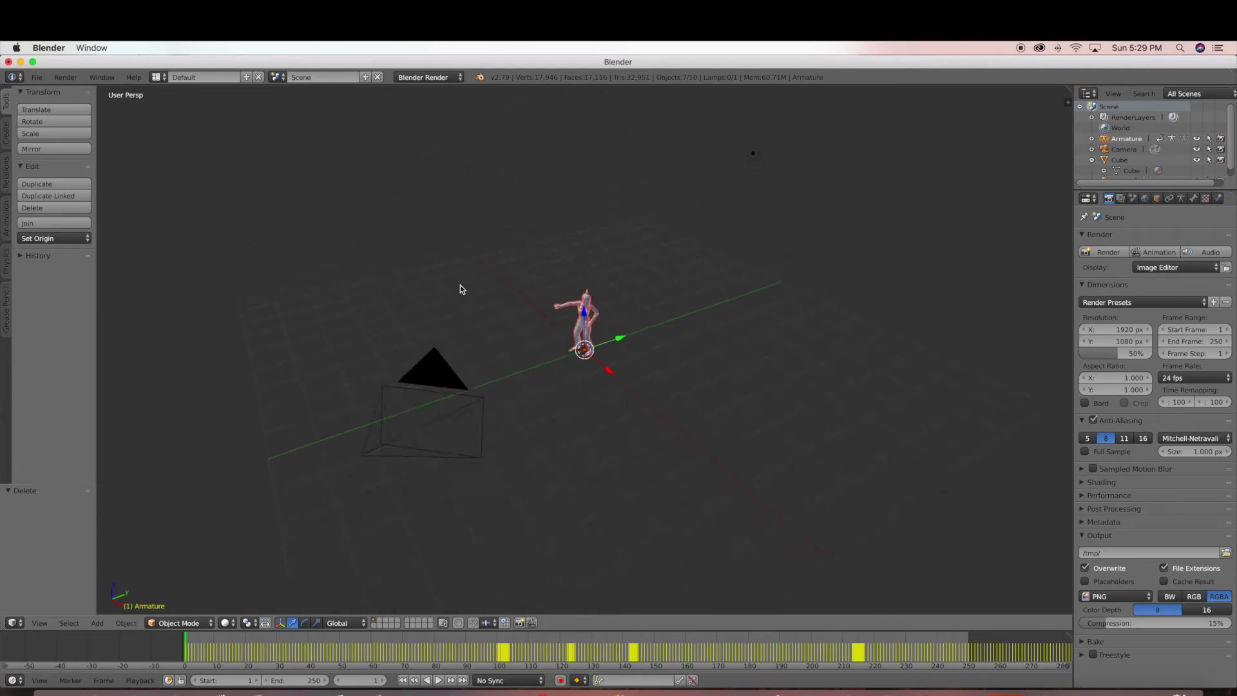
scroll(414, 350, "down", 5)
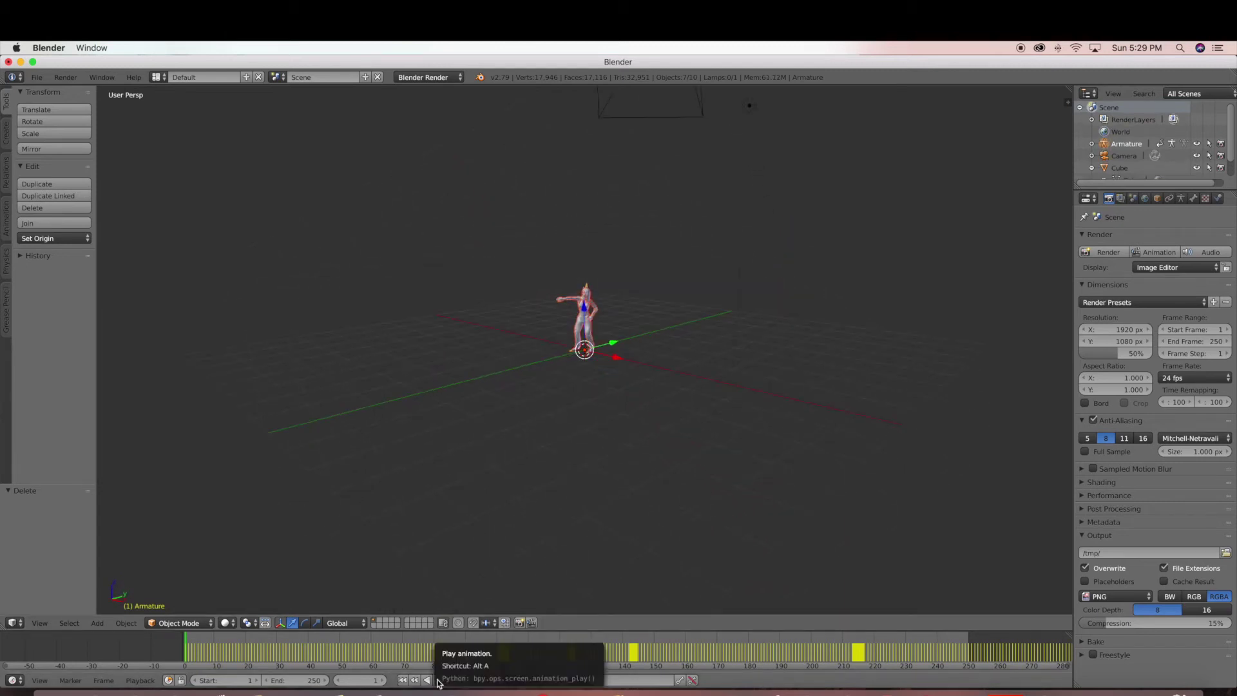
left_click(437, 680)
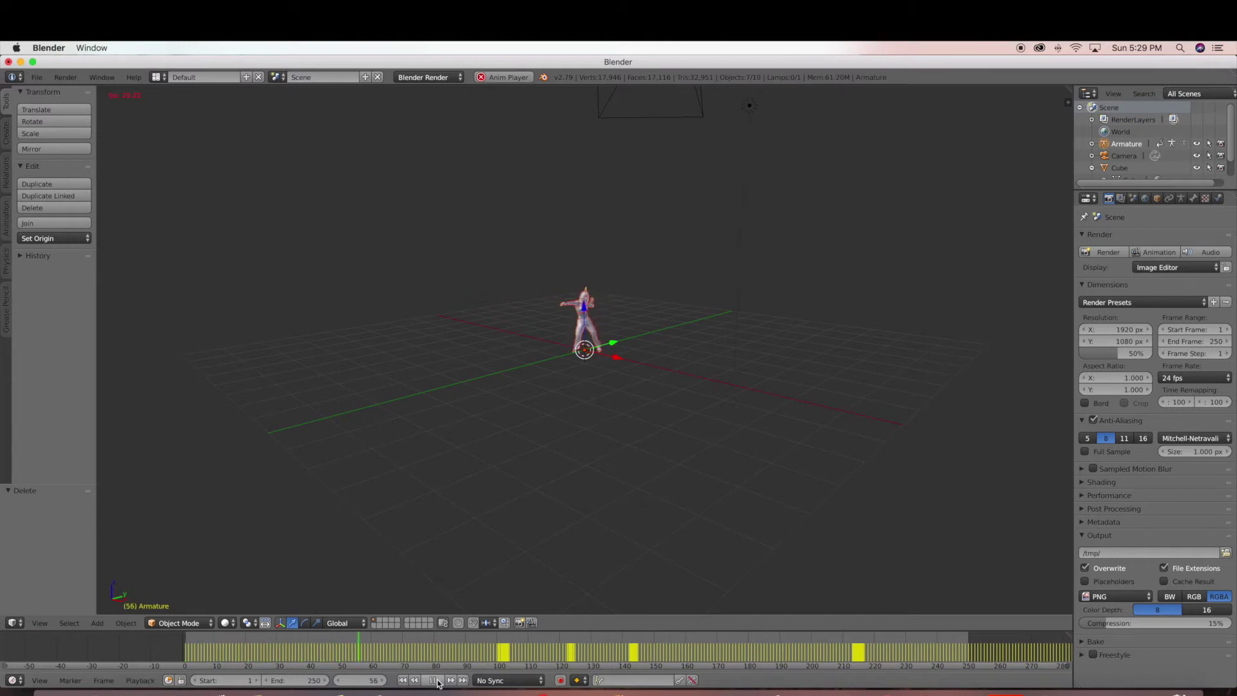
left_click(437, 680)
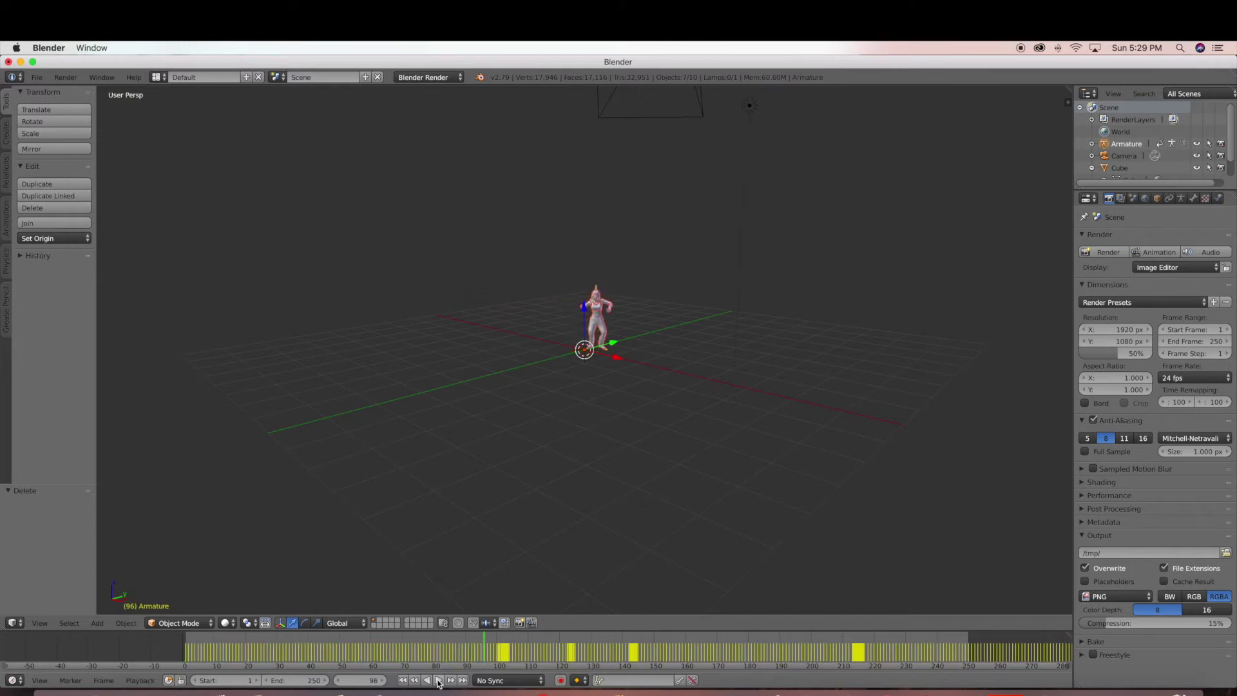
left_click(36, 76)
mouse_move(70, 322)
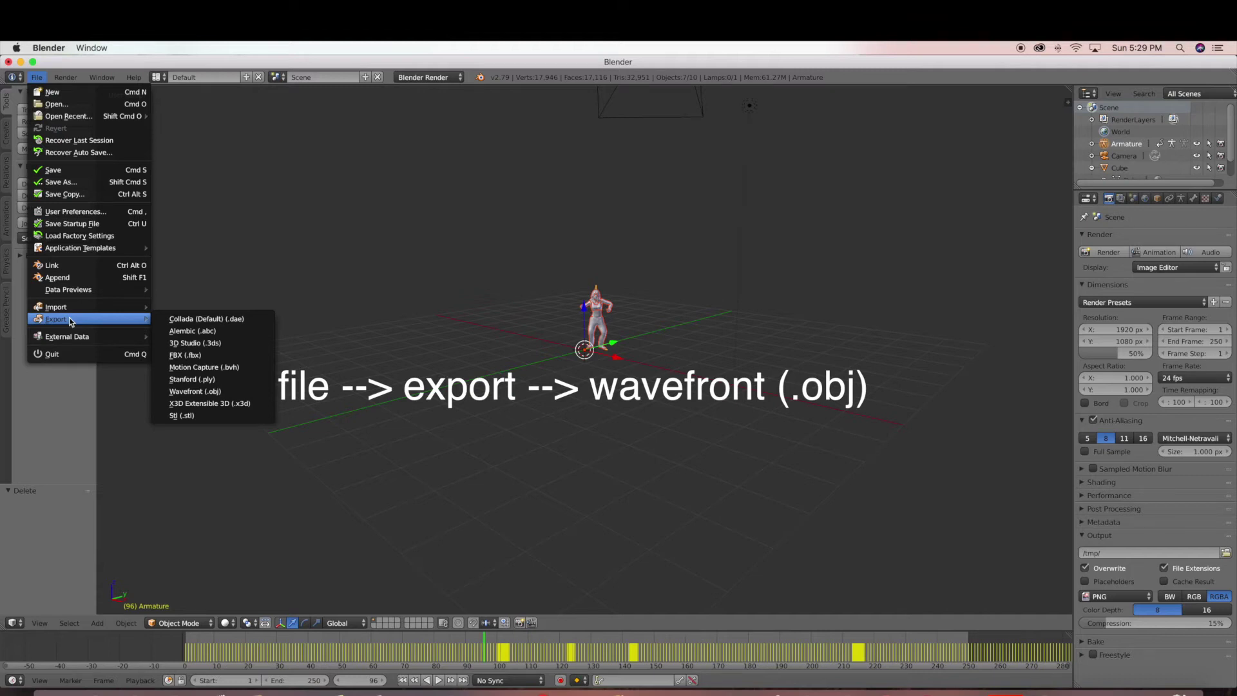
Export the dancer as Wavefront OBJ with Animation enabled into Desktop/objdancemodel
left_click(198, 392)
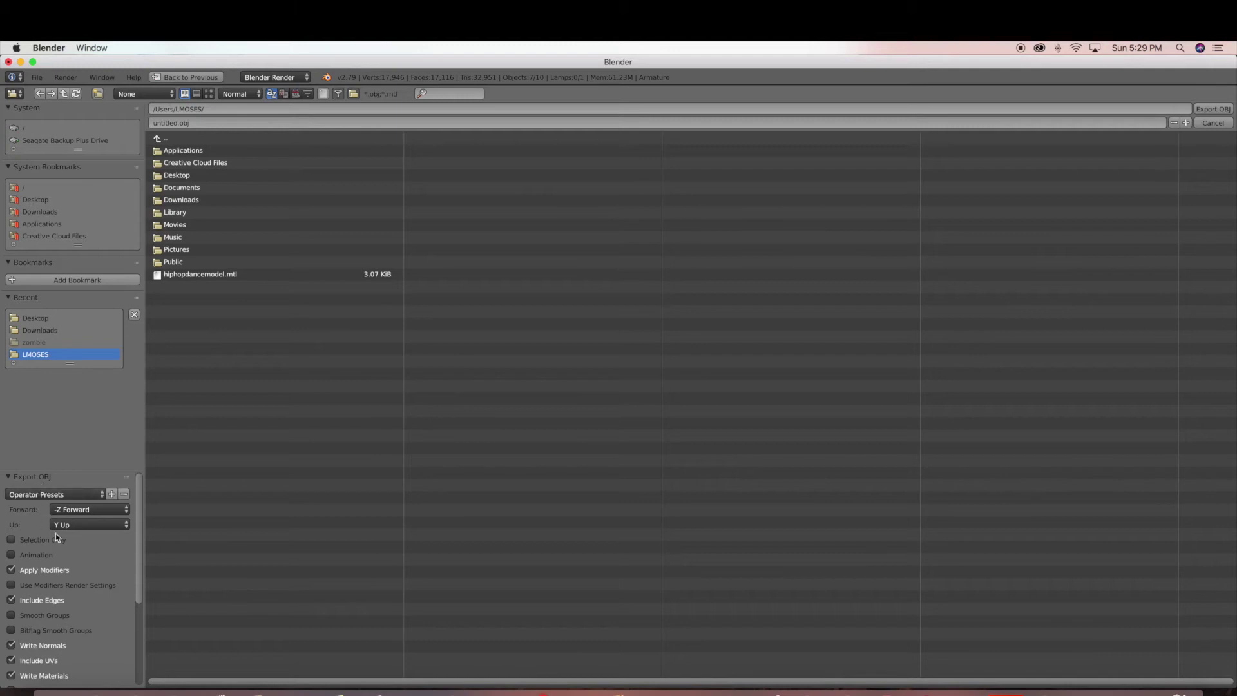
scroll(77, 609, "down", 3)
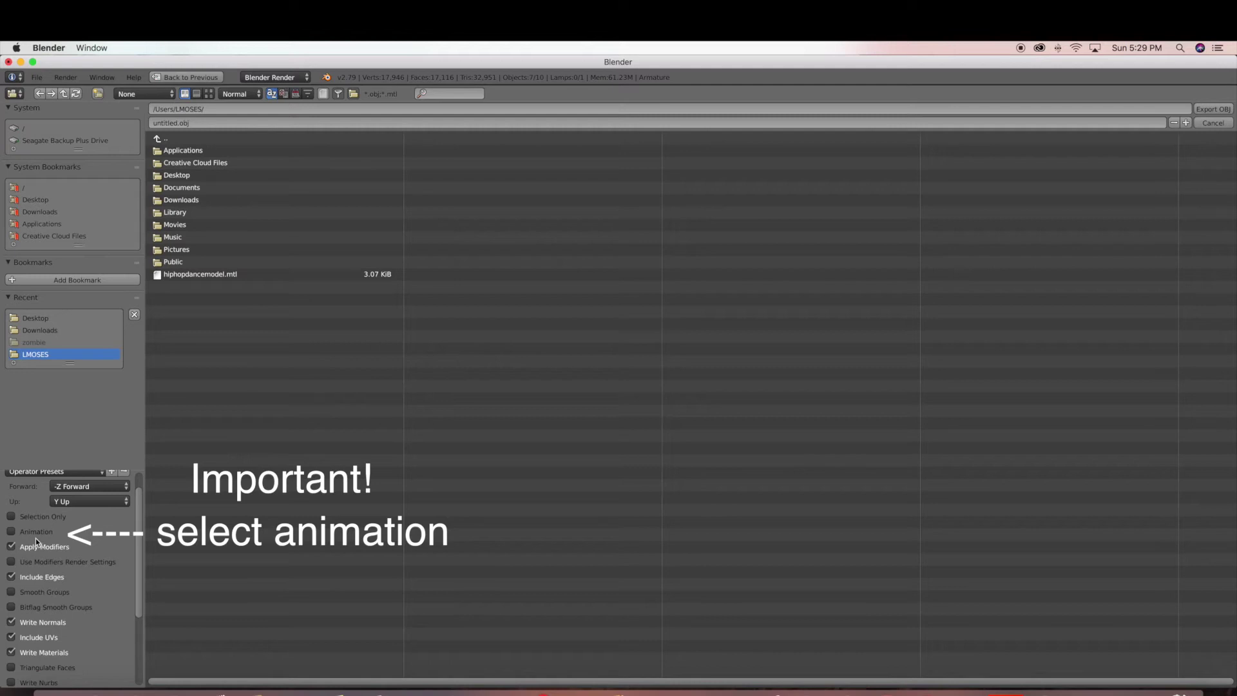
left_click(11, 533)
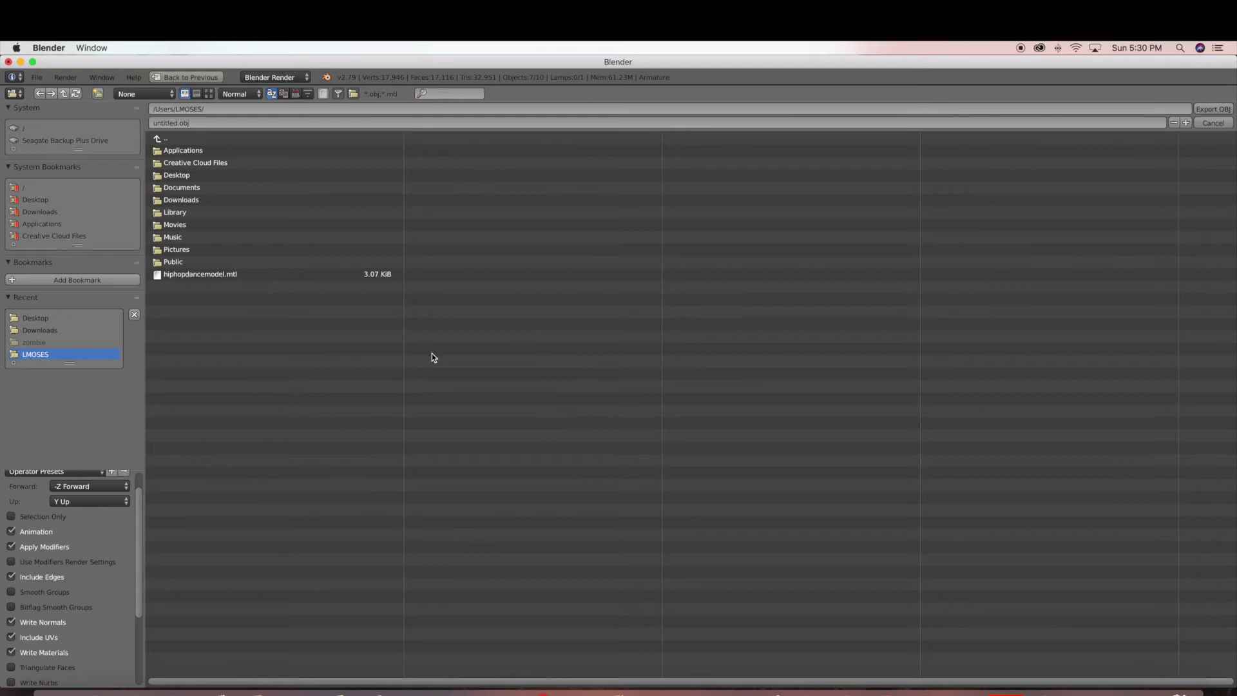
scroll(71, 554, "up", 1)
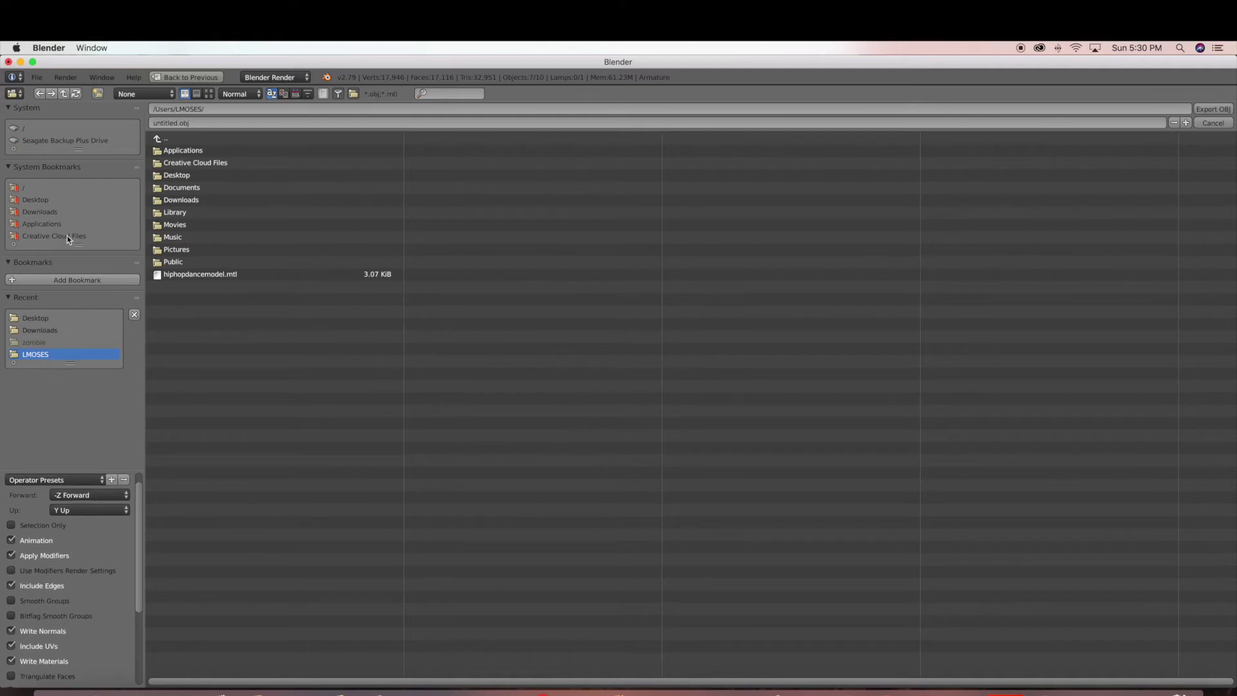
left_click(29, 199)
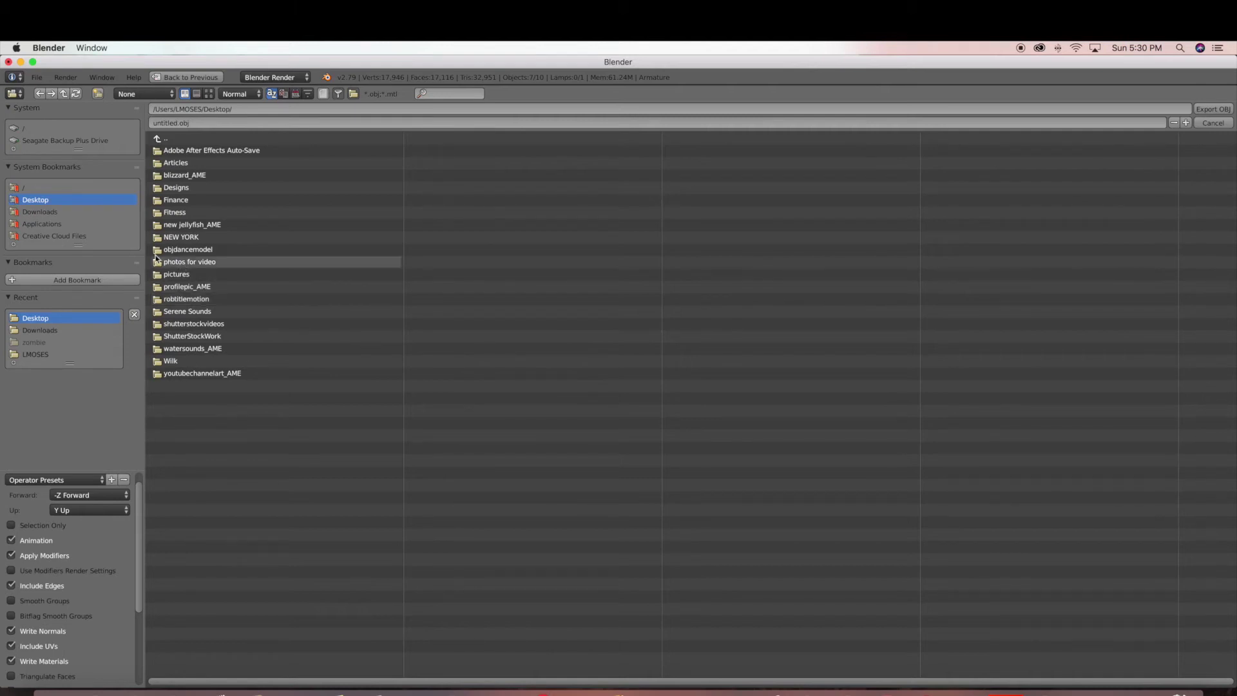
left_click(181, 250)
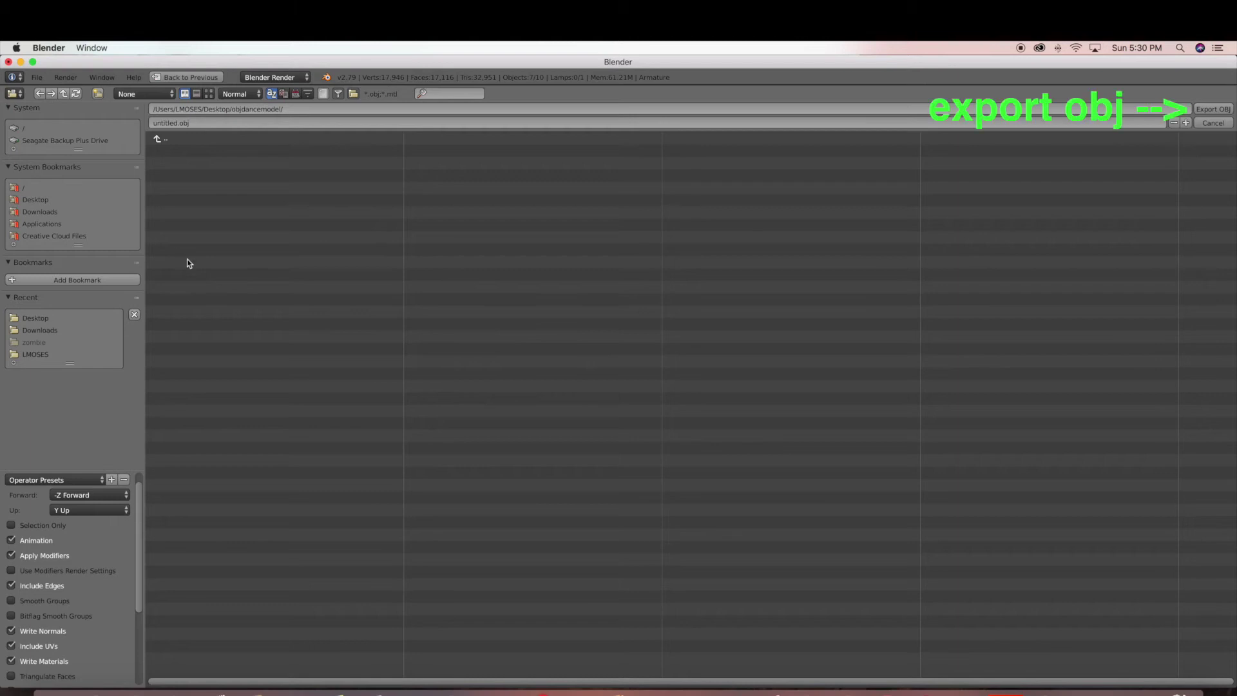
left_click(1223, 113)
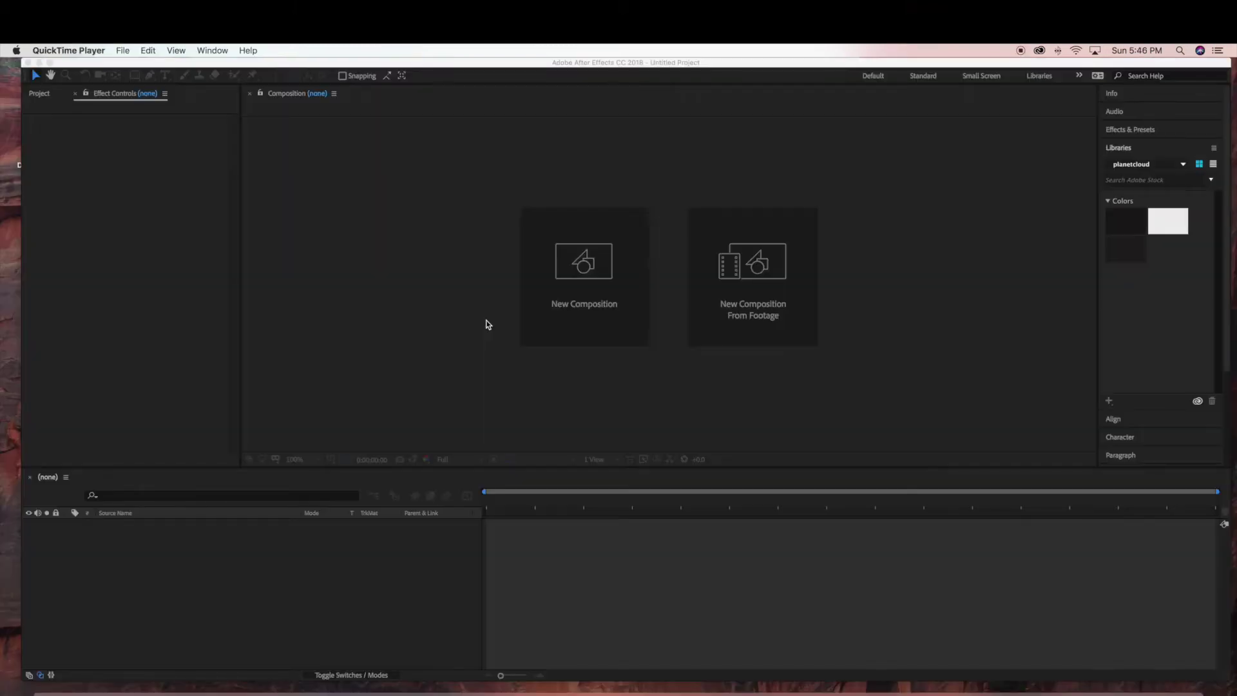
Create a new 1920x1080, 24 fps, 30-second composition named dance
left_click(560, 299)
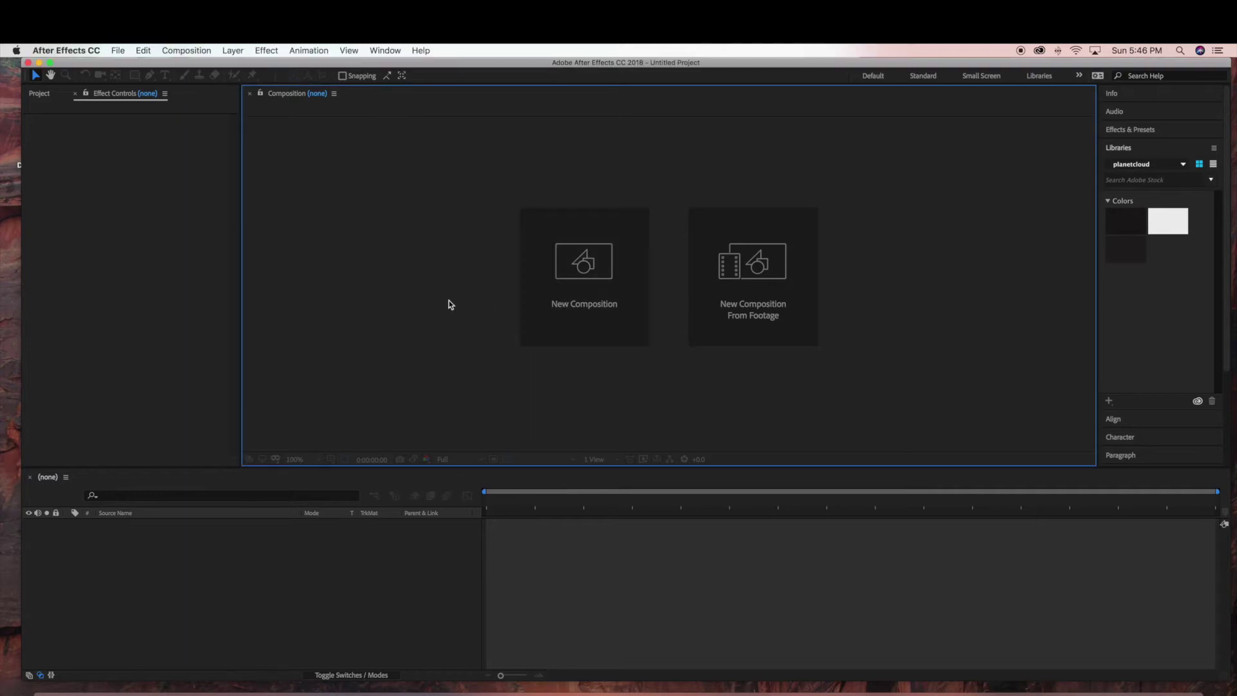
left_click(572, 303)
type("dance")
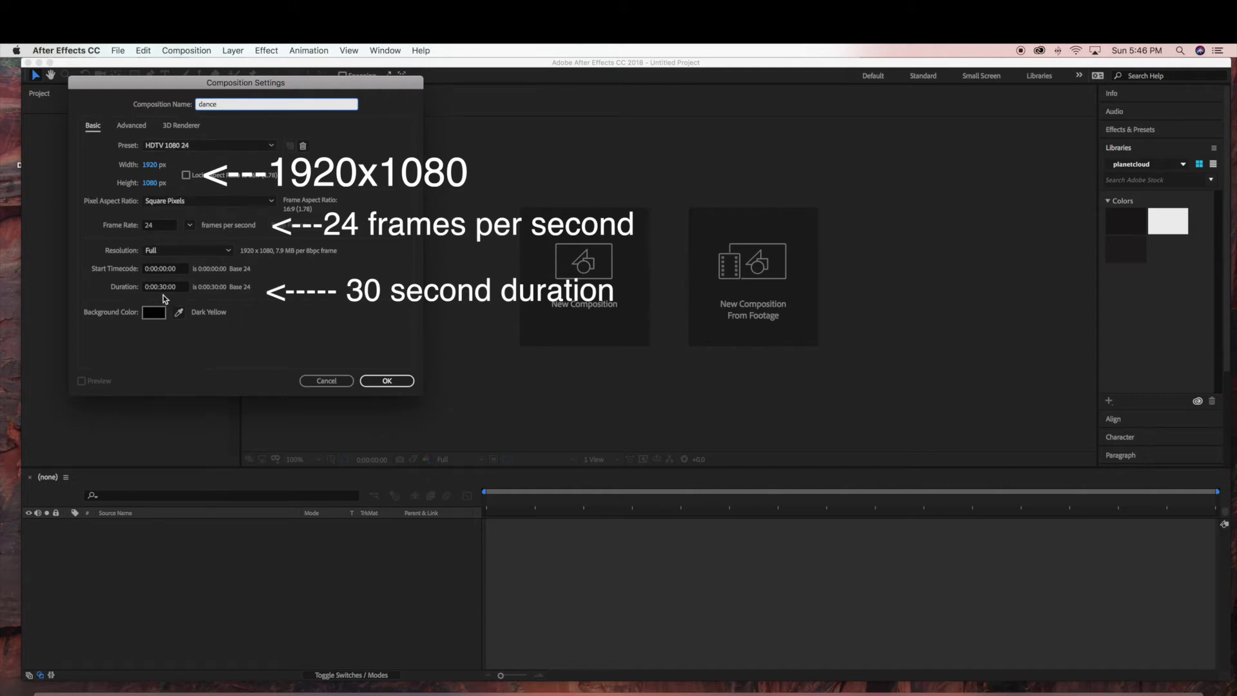
left_click(402, 382)
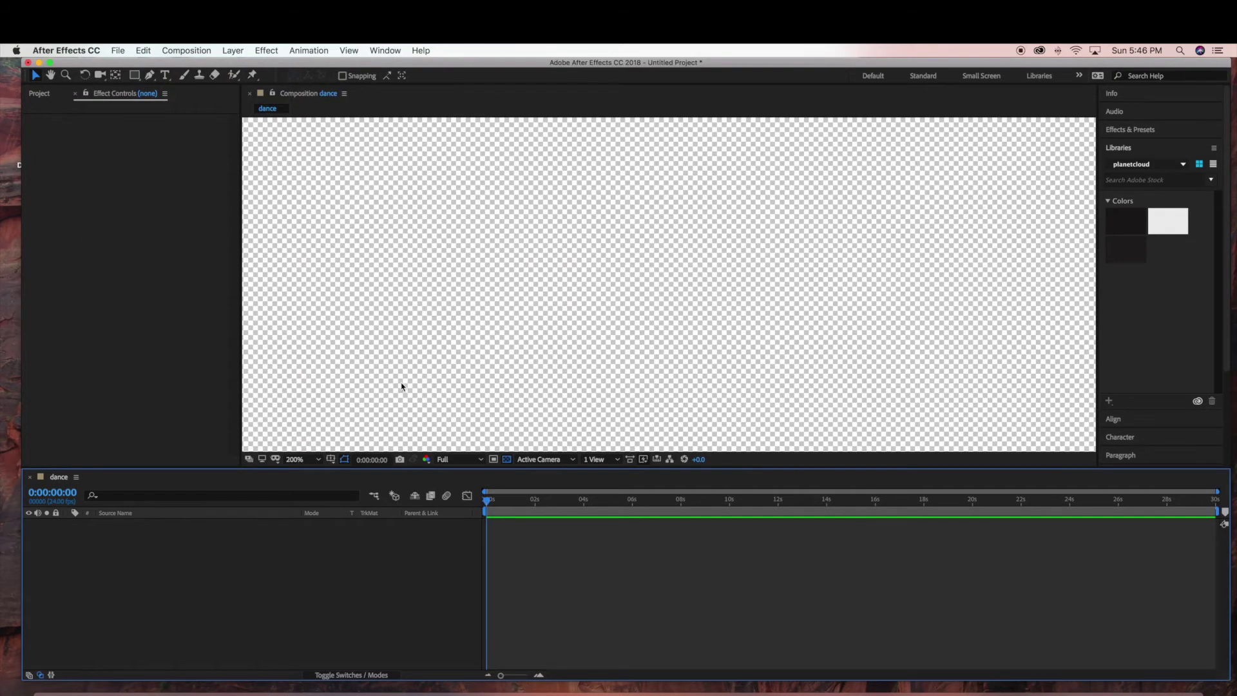
Start a new solid layer and name it background
left_click(236, 51)
mouse_move(238, 66)
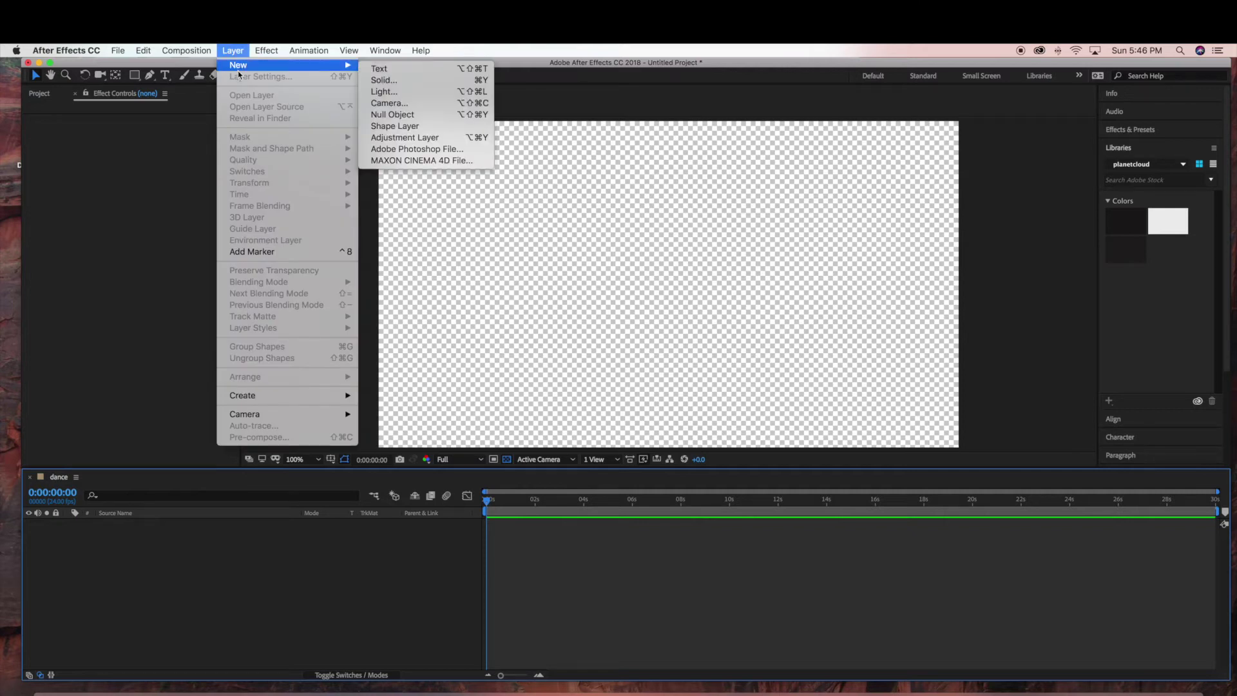
left_click(382, 80)
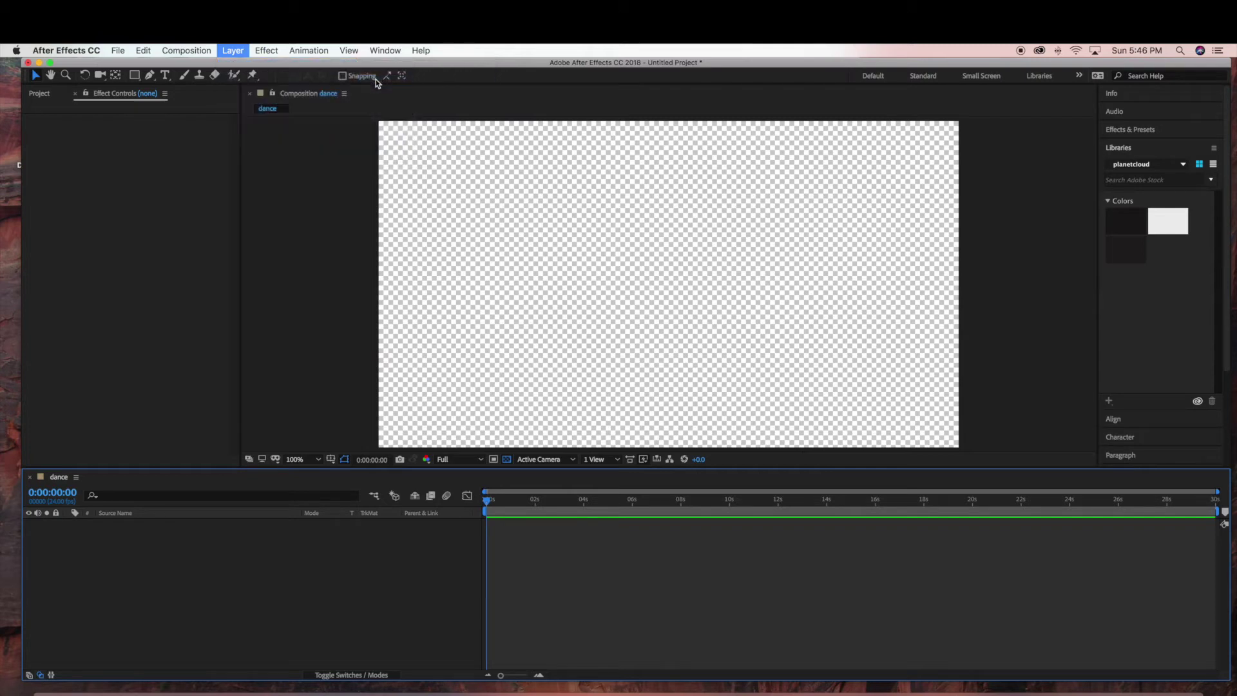
type("background")
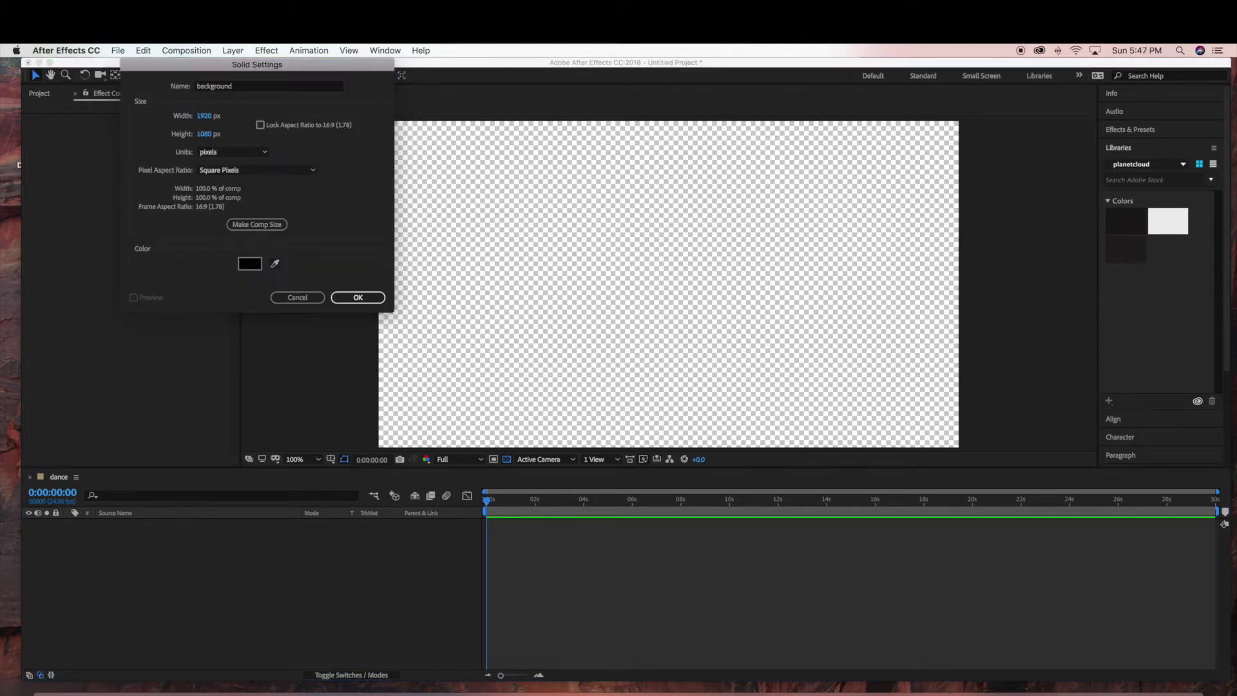
Confirm the black background solid and deselect it in the timeline
key("Return")
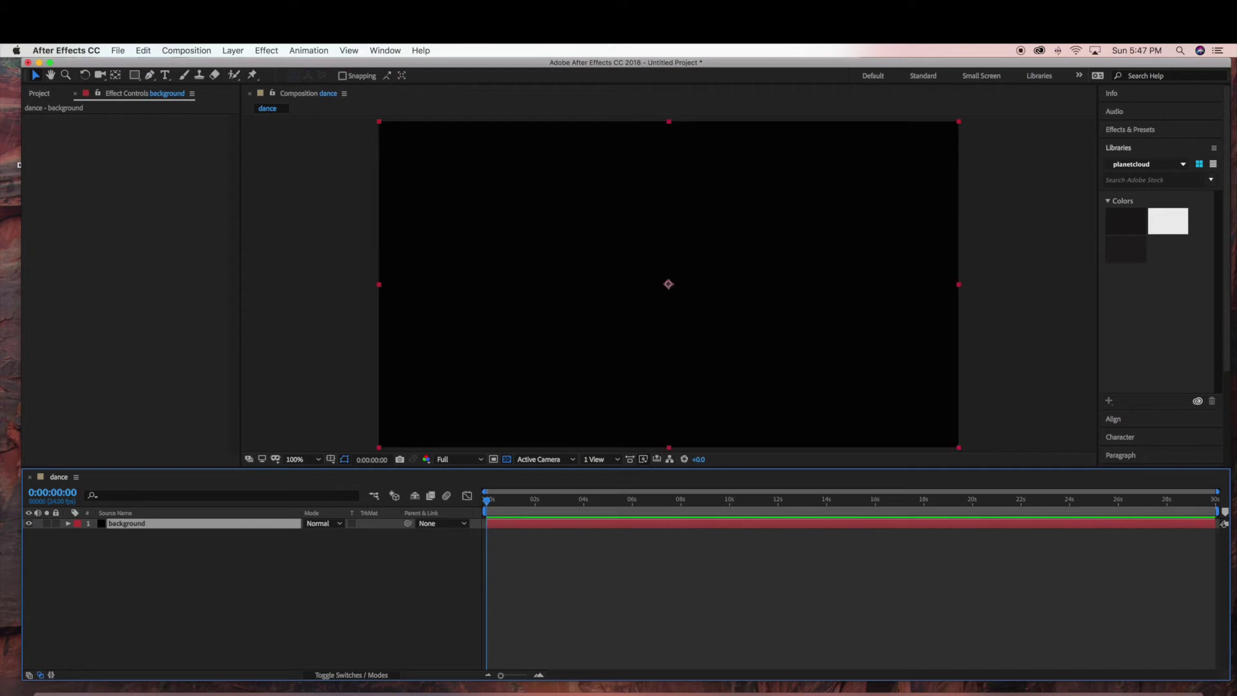
left_click(211, 582)
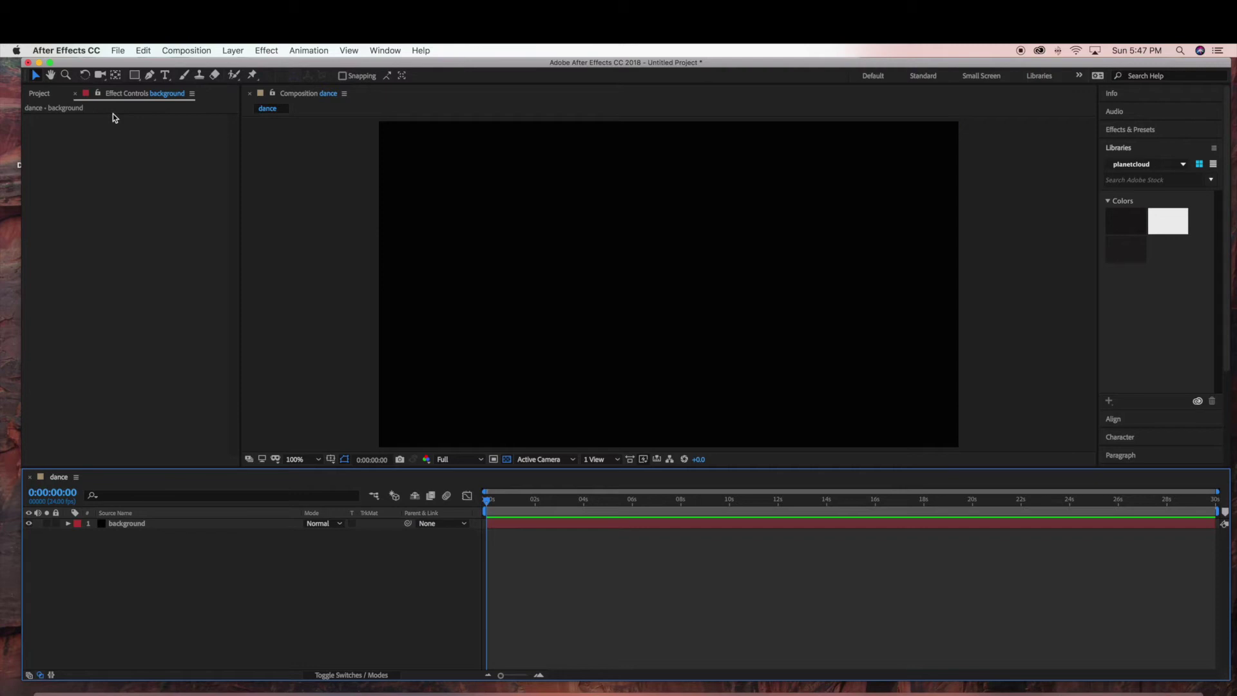
left_click(118, 51)
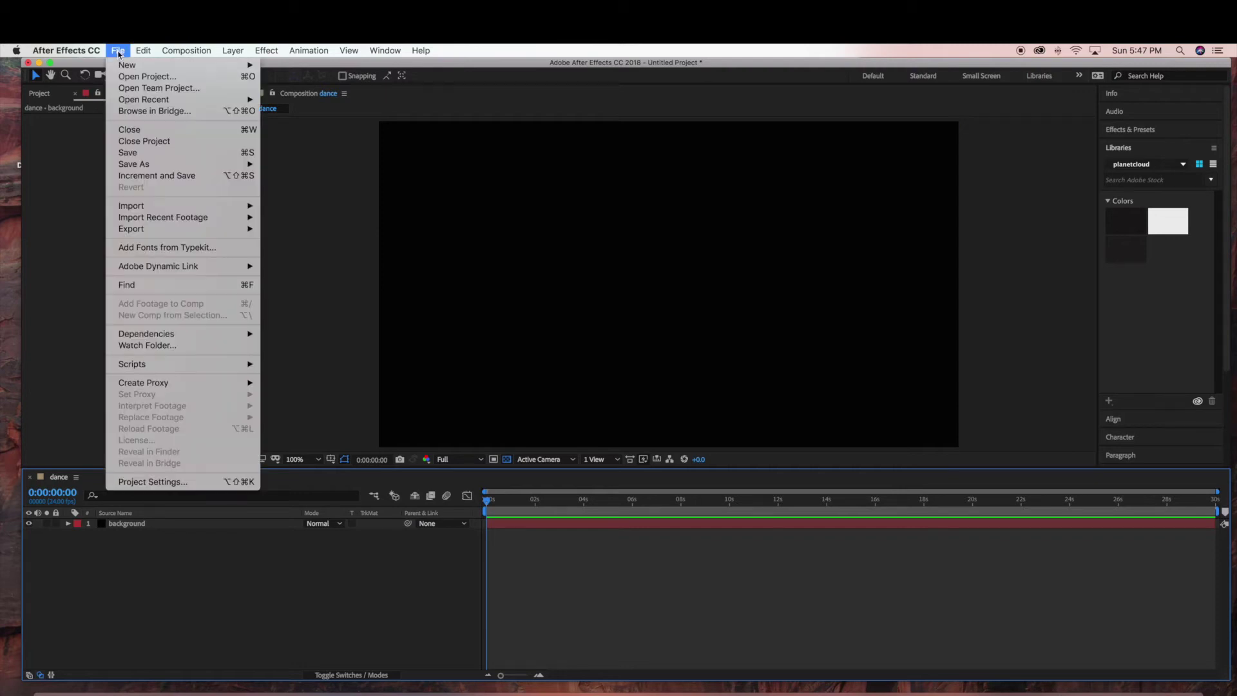
mouse_move(161, 213)
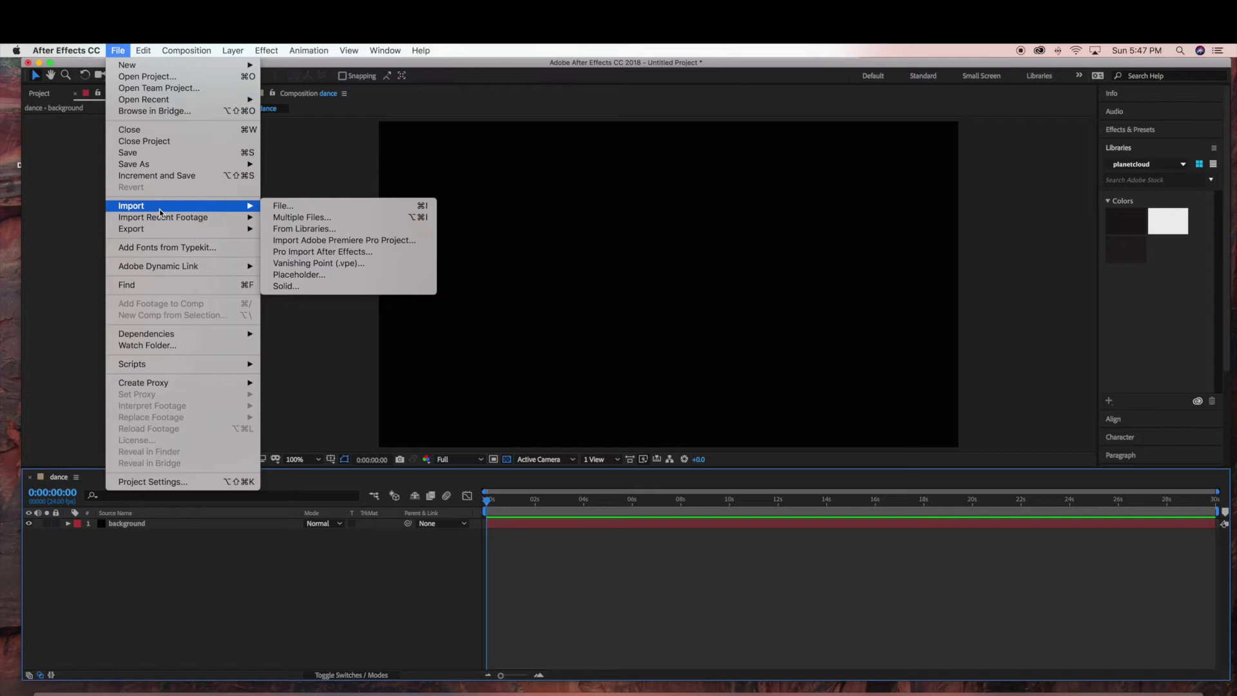
Import all .obj files from objdancemodel as a Form 2 OBJ Files Sequence
left_click(292, 206)
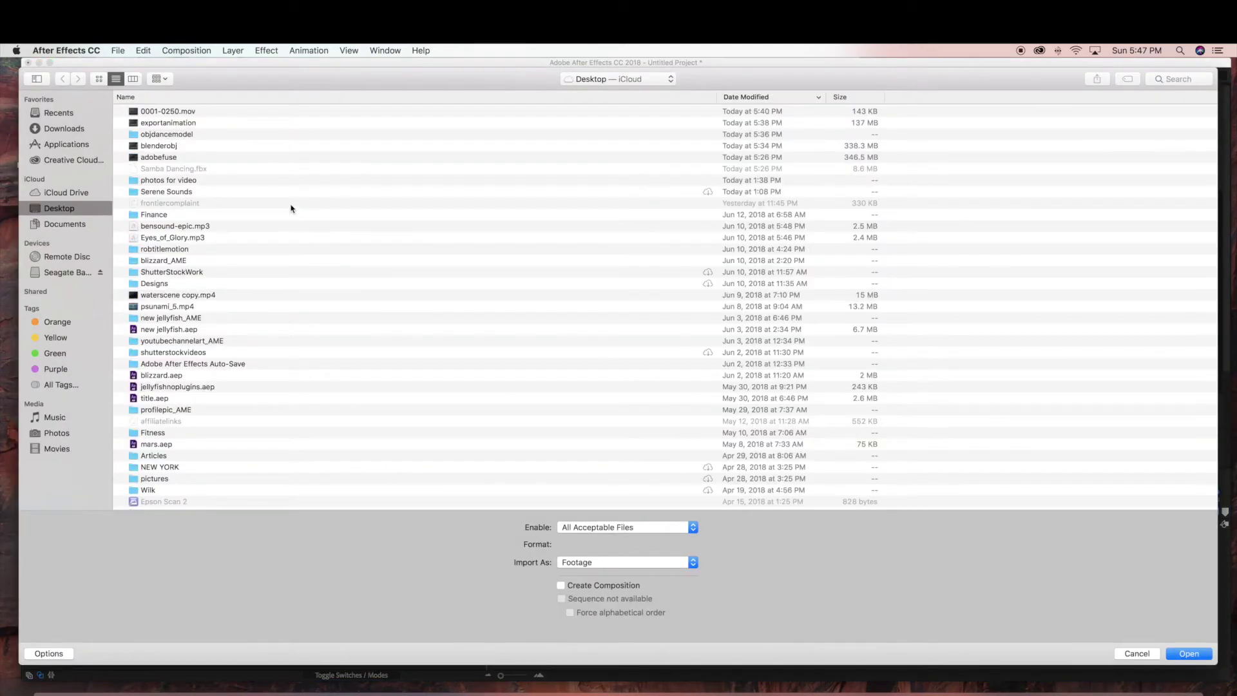
left_click(158, 137)
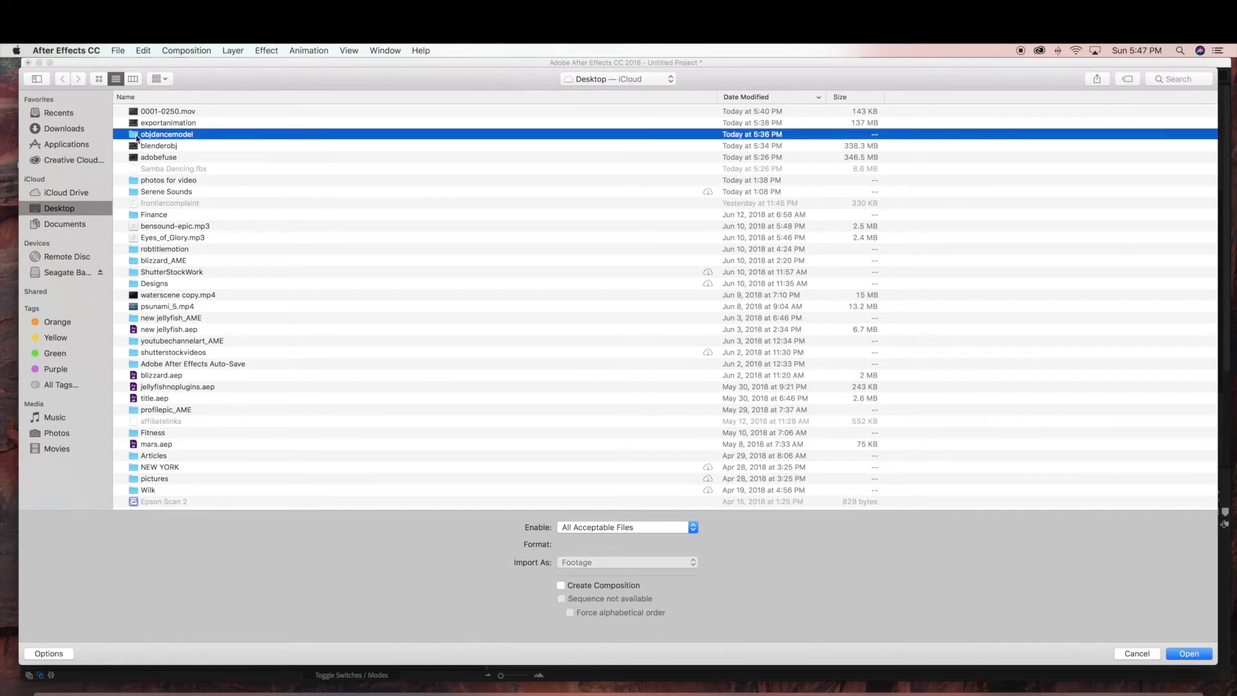
double_click(137, 137)
scroll(250, 170, "down", 20)
scroll(251, 170, "down", 20)
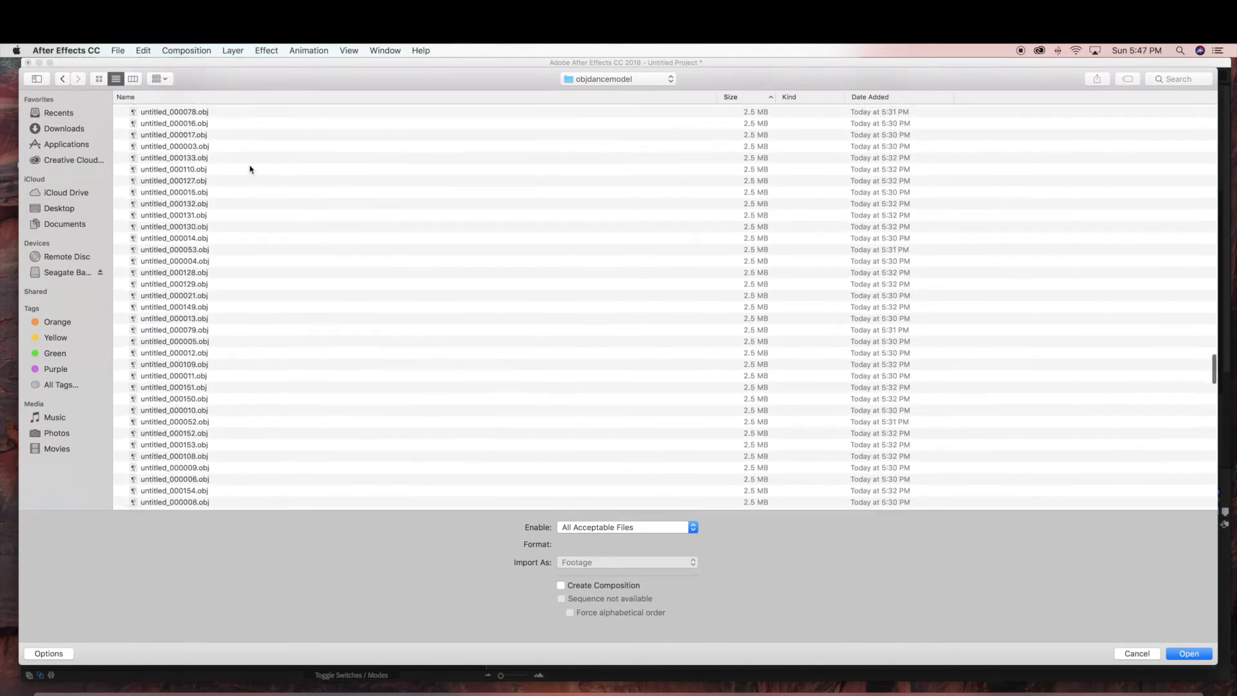
scroll(251, 169, "up", 10)
scroll(251, 169, "down", 6)
left_click(132, 162)
left_click_drag(143, 173, 278, 548)
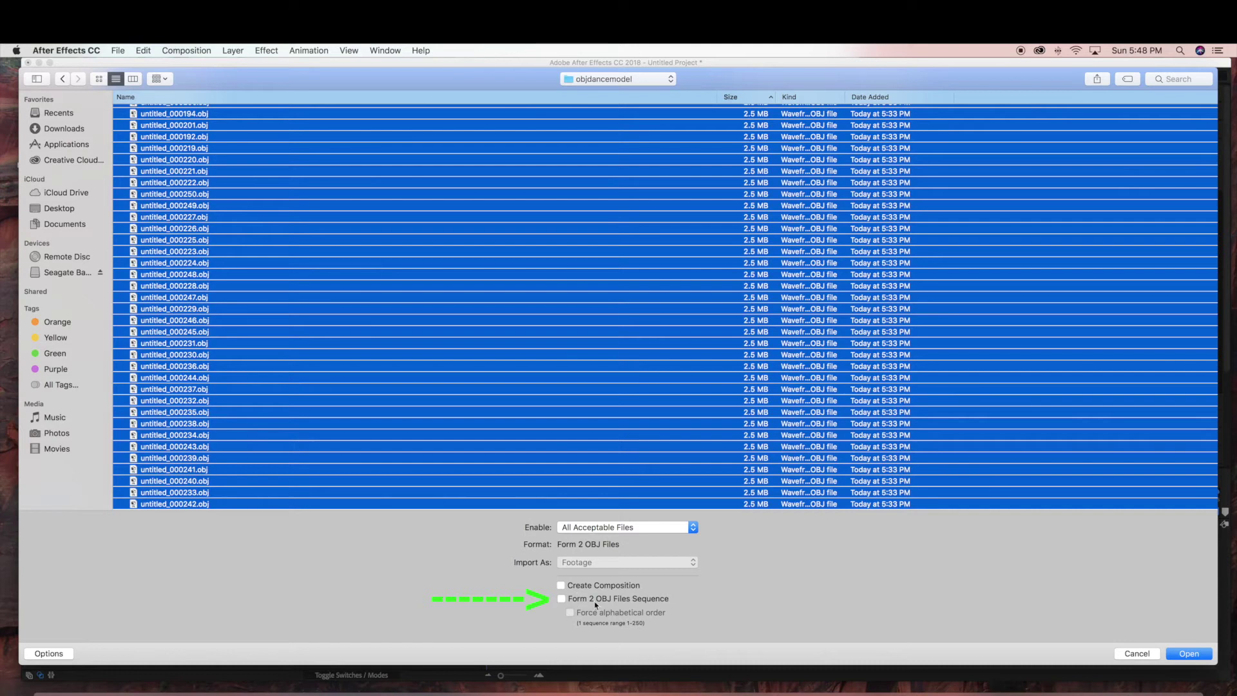
left_click(560, 599)
left_click(1189, 653)
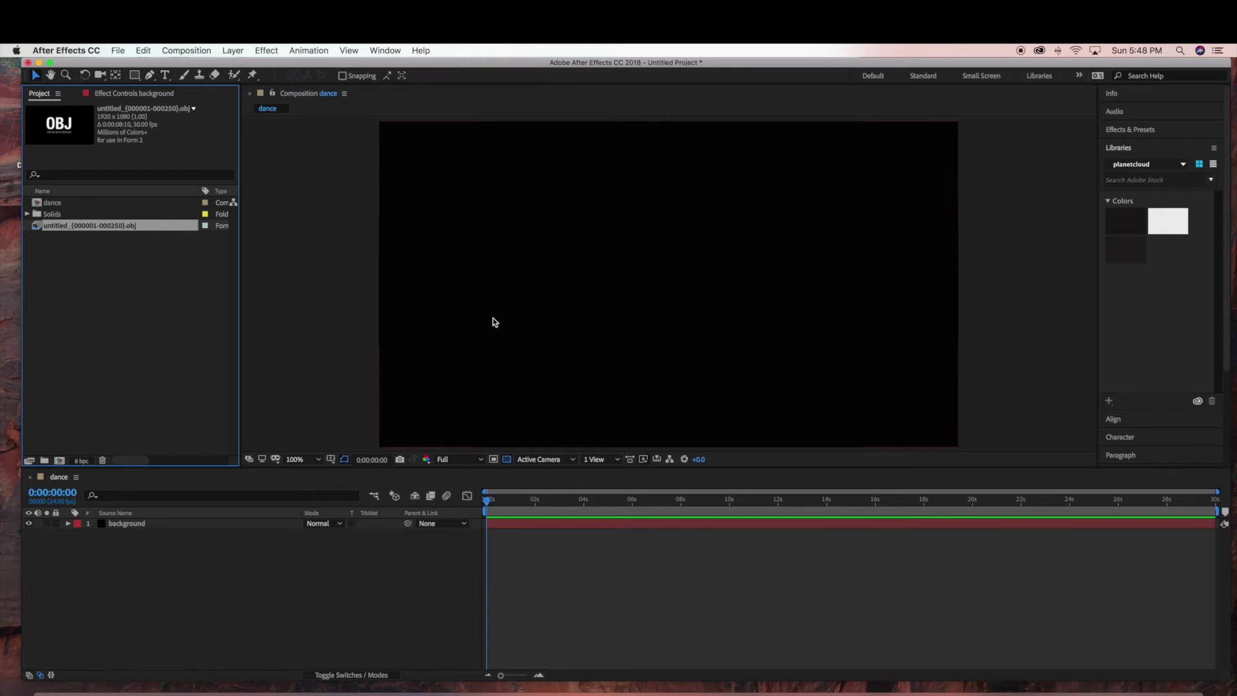
Place the OBJ sequence in the dance comp and add a new solid named form above it
left_click_drag(149, 228, 204, 523)
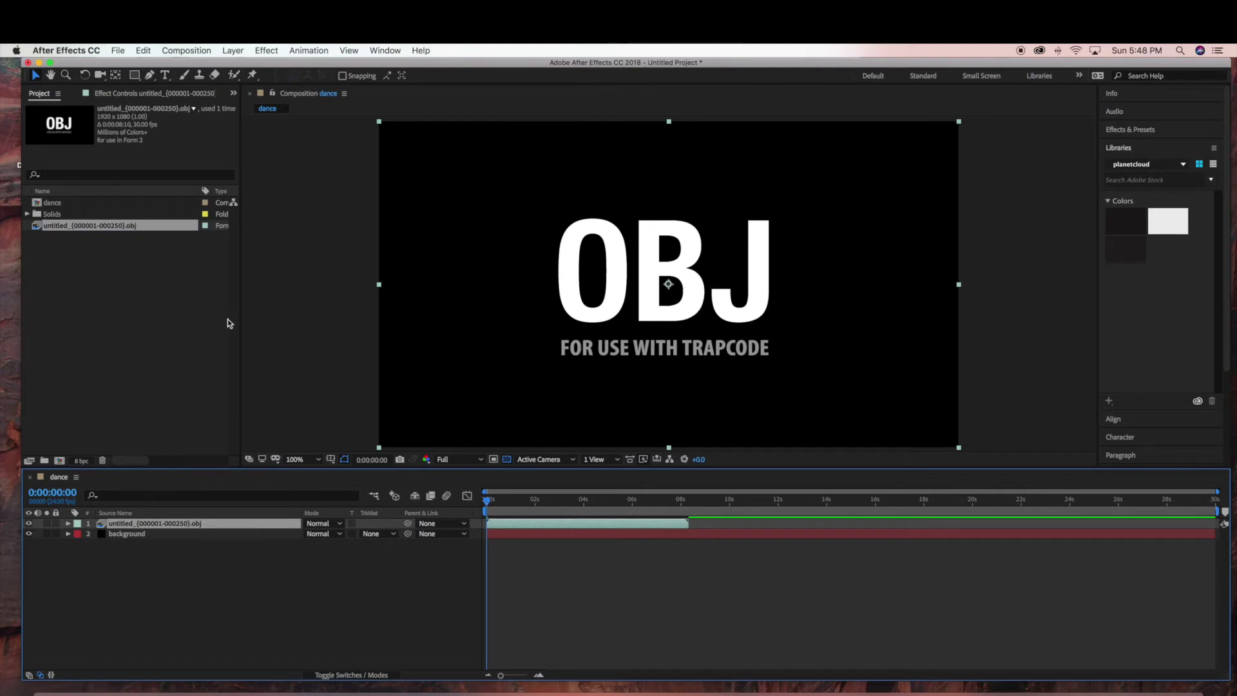
left_click(233, 50)
mouse_move(252, 67)
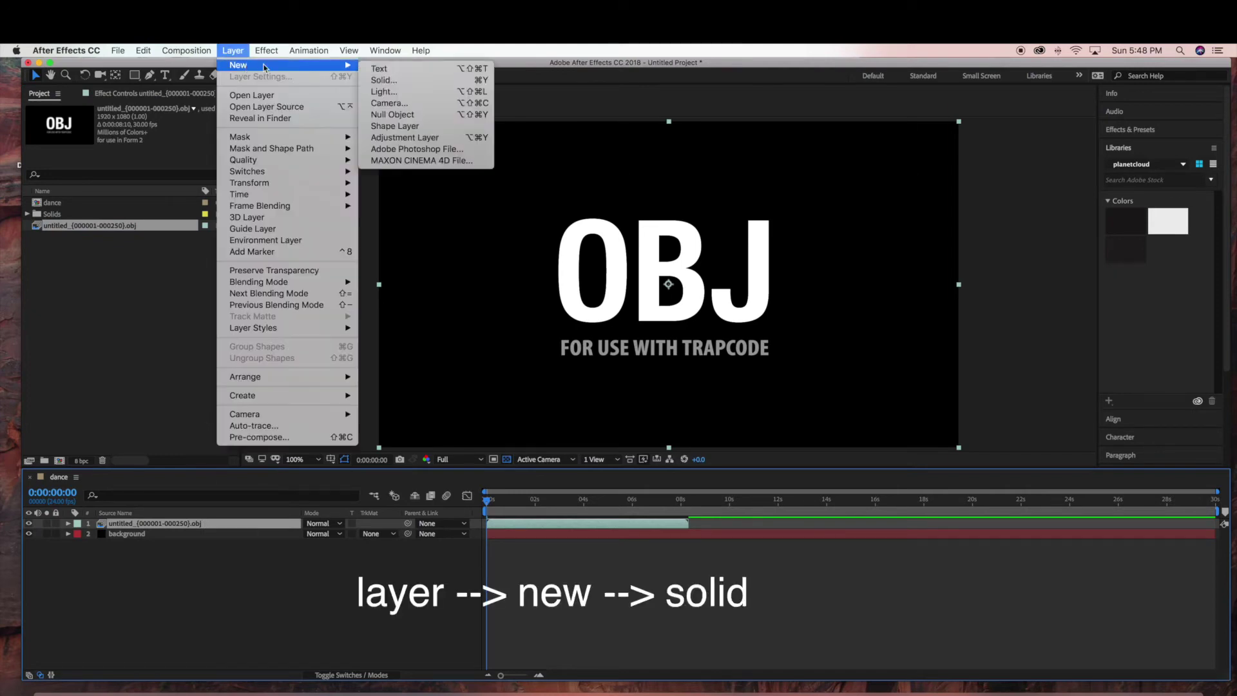
left_click(386, 80)
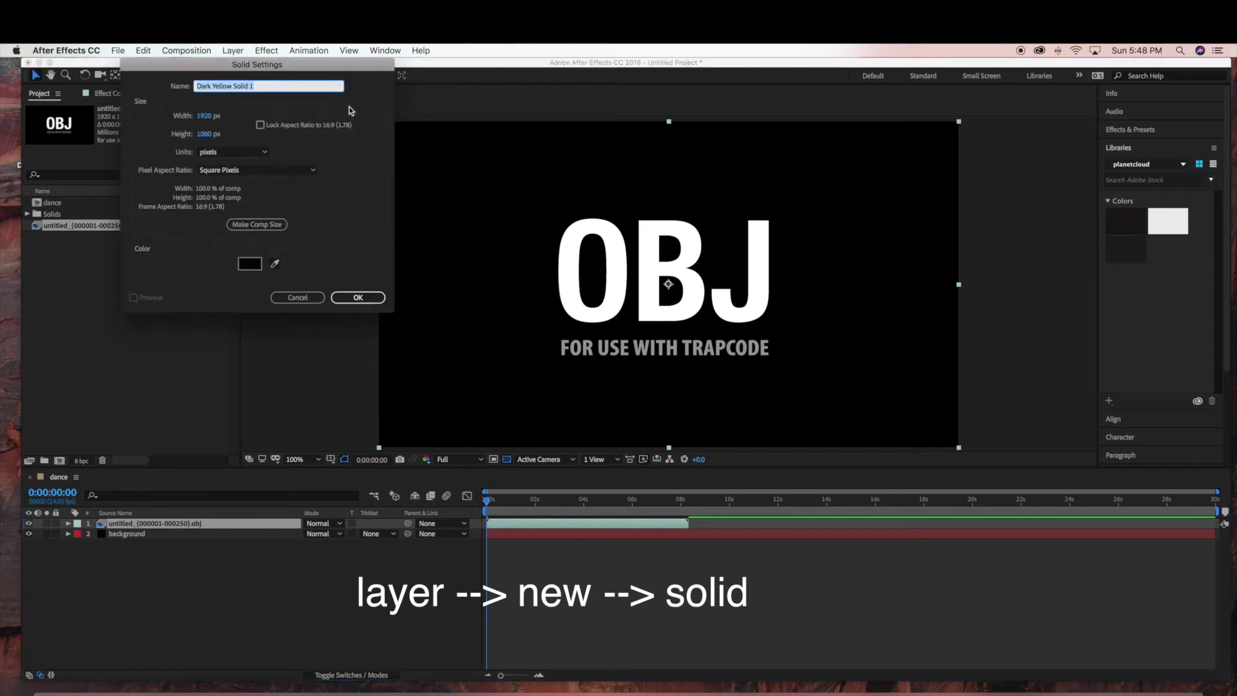
type("form")
left_click(359, 297)
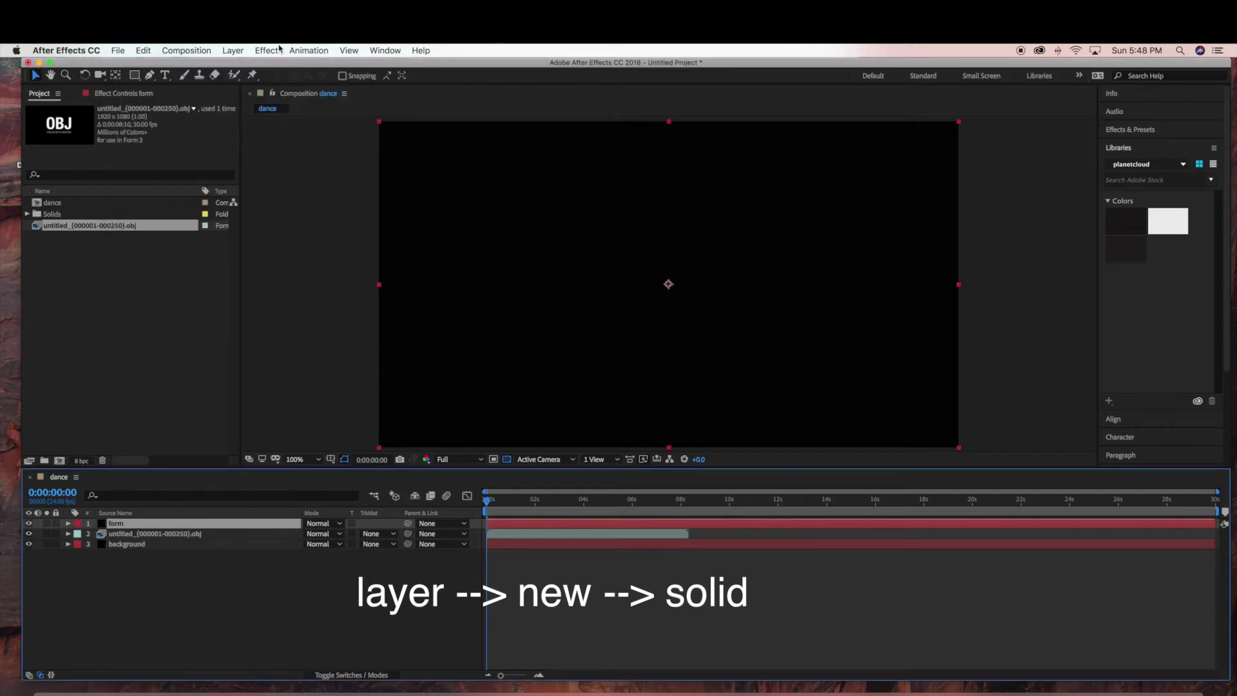
left_click(278, 50)
mouse_move(312, 384)
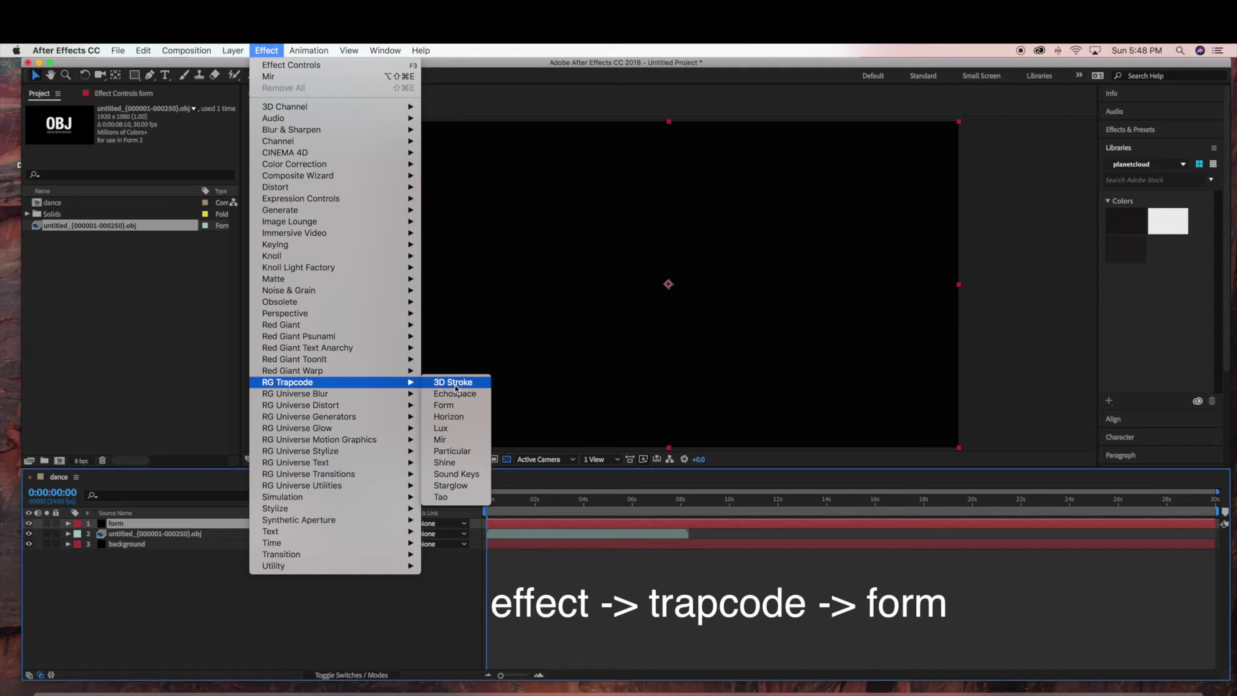
Apply Trapcode Form to the form solid, with Base Form OBJ Model using the dancer OBJ layer
left_click(451, 406)
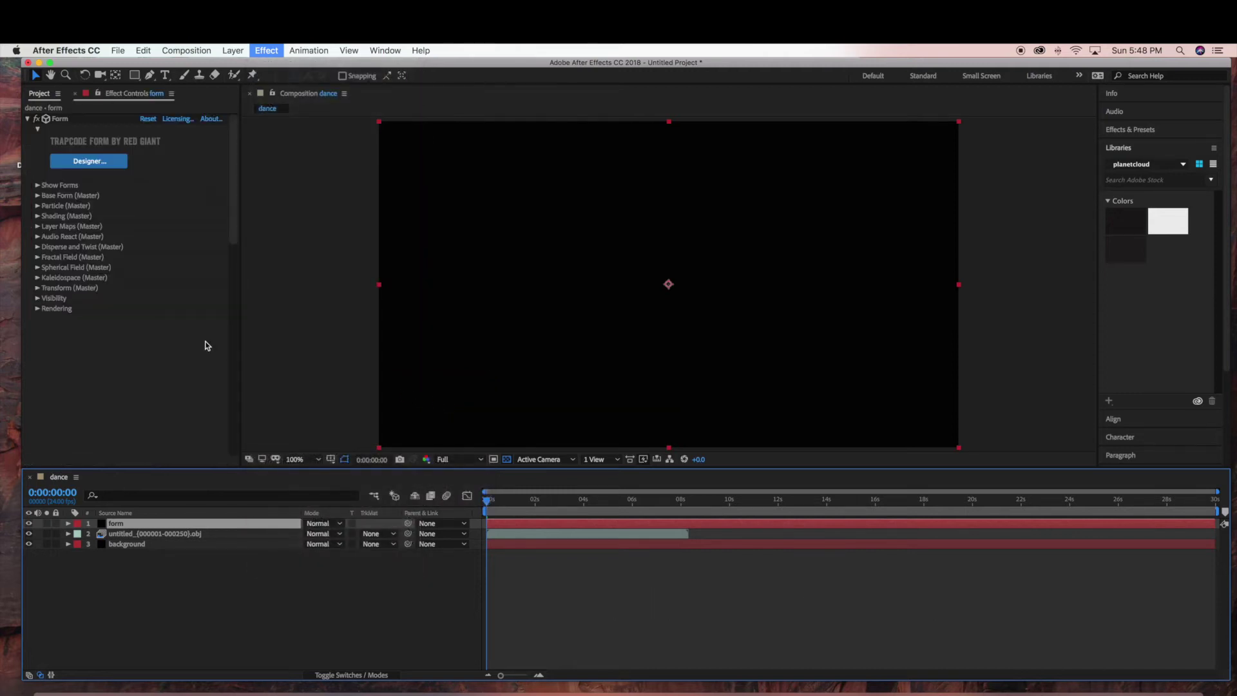
left_click(36, 219)
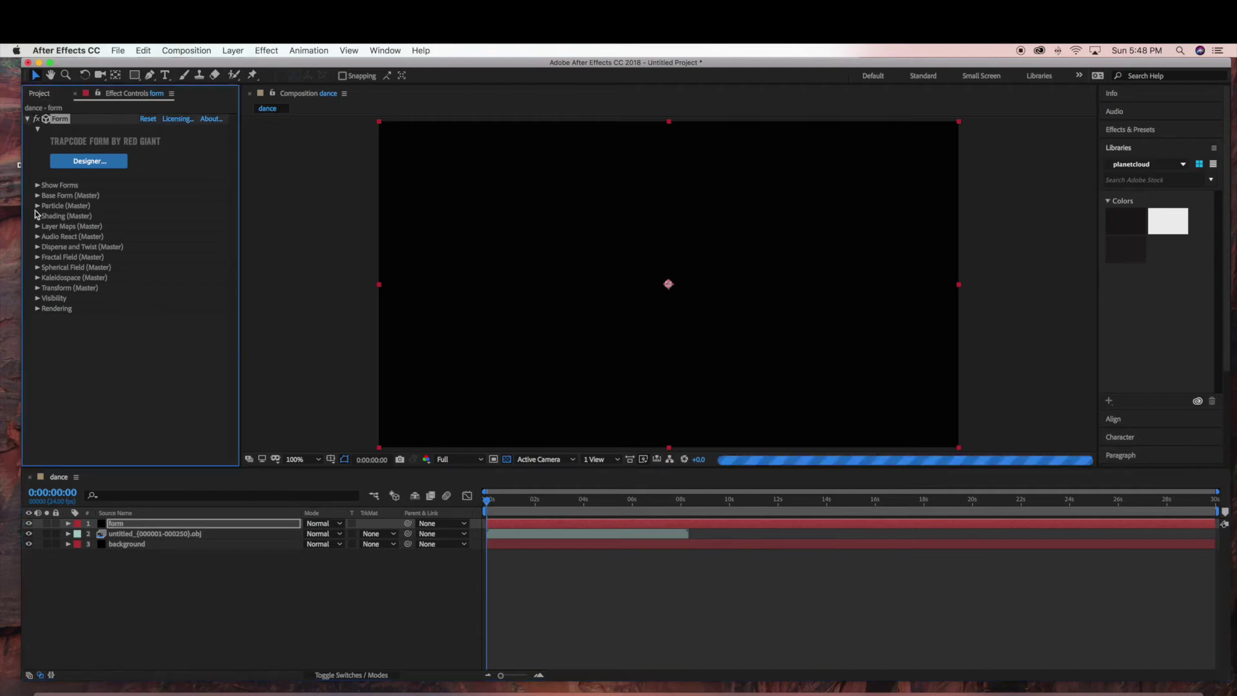
left_click(37, 195)
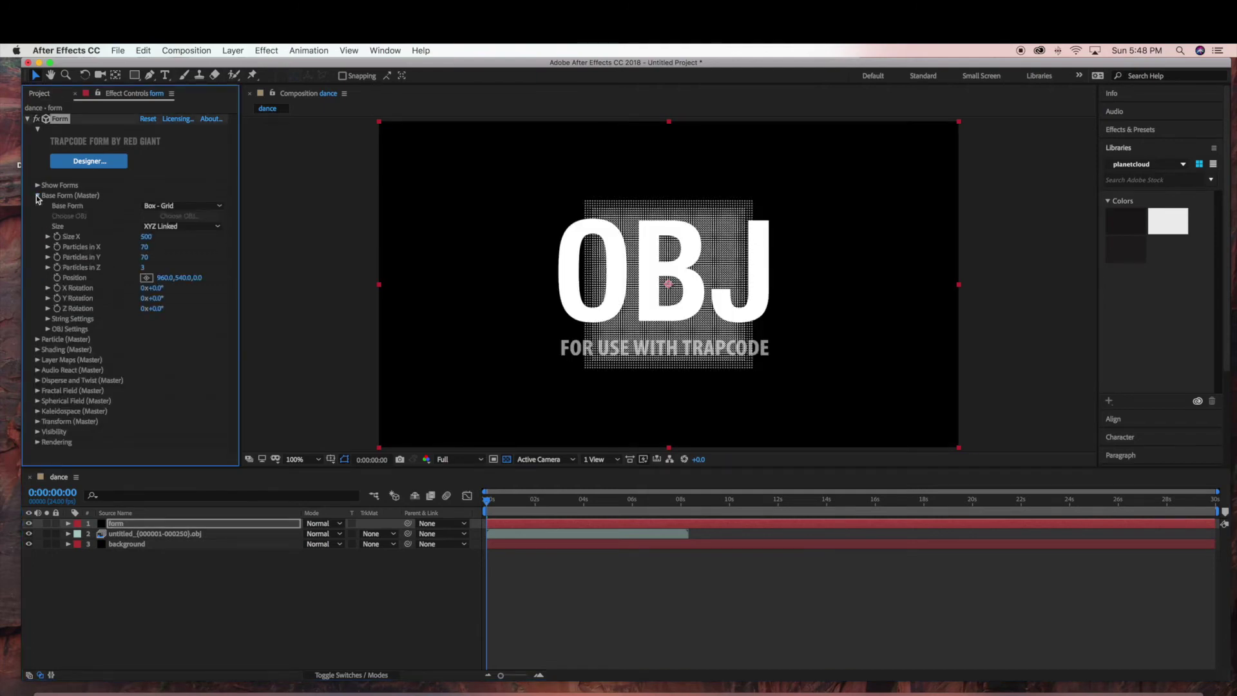
left_click(48, 329)
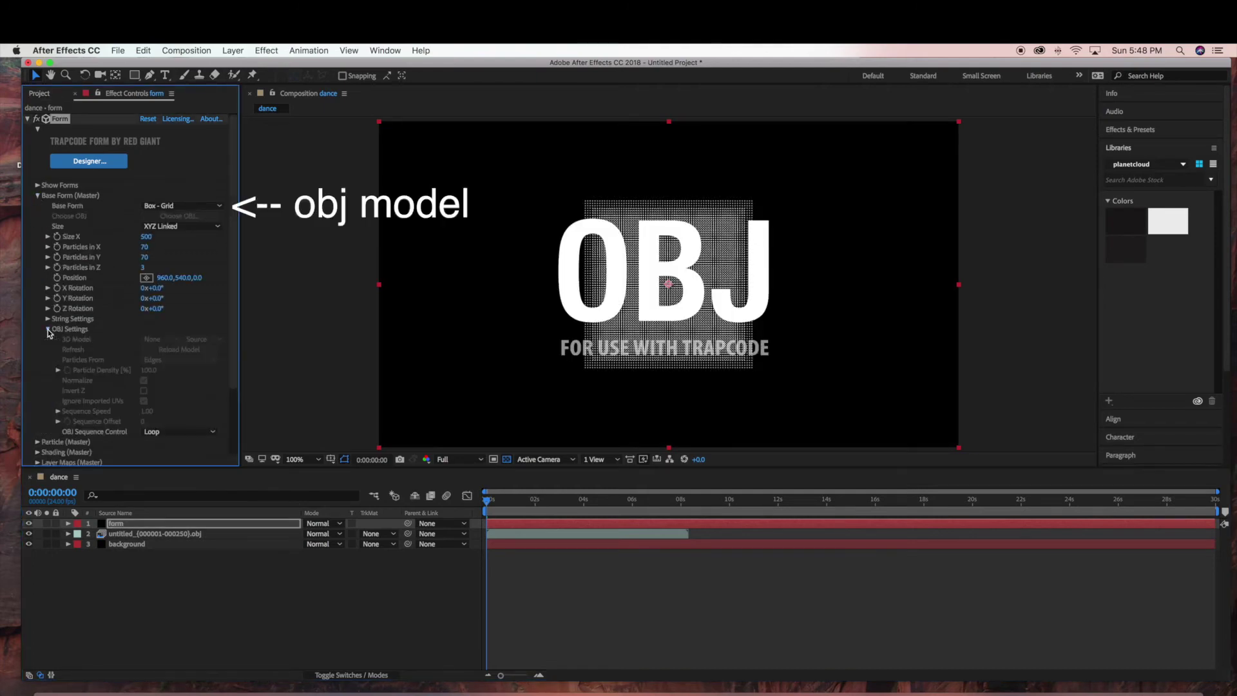
left_click(215, 206)
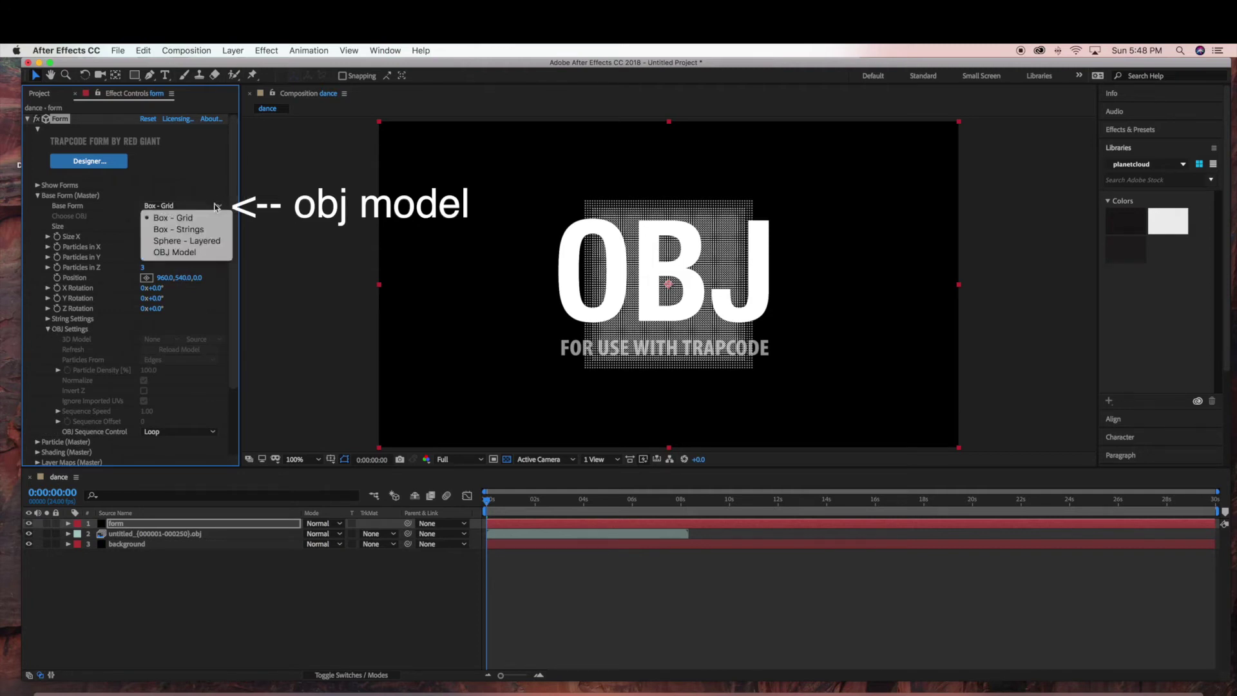
left_click(173, 253)
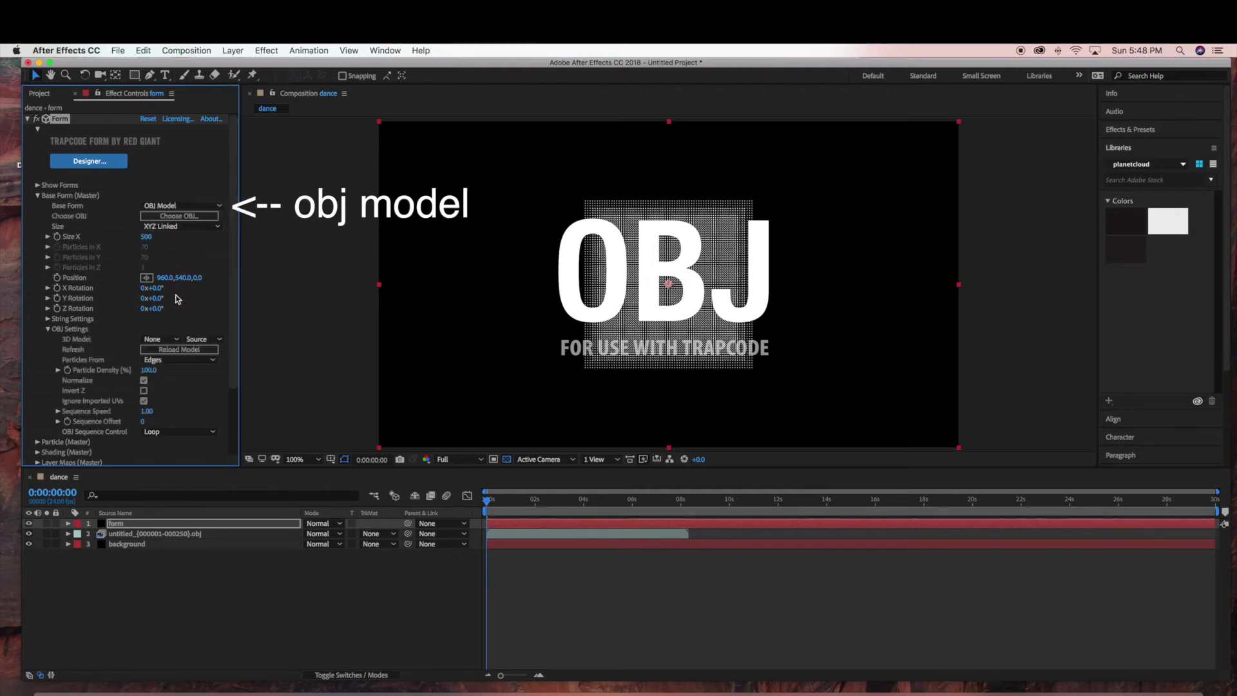
left_click(169, 339)
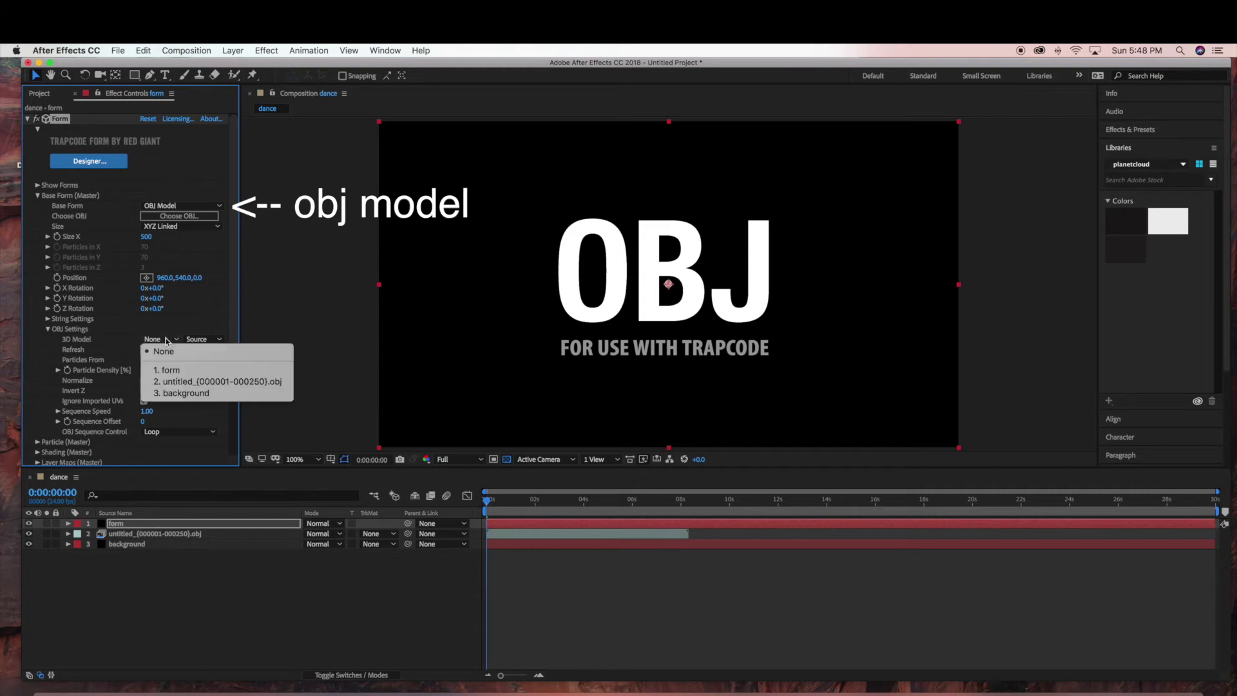
left_click(180, 385)
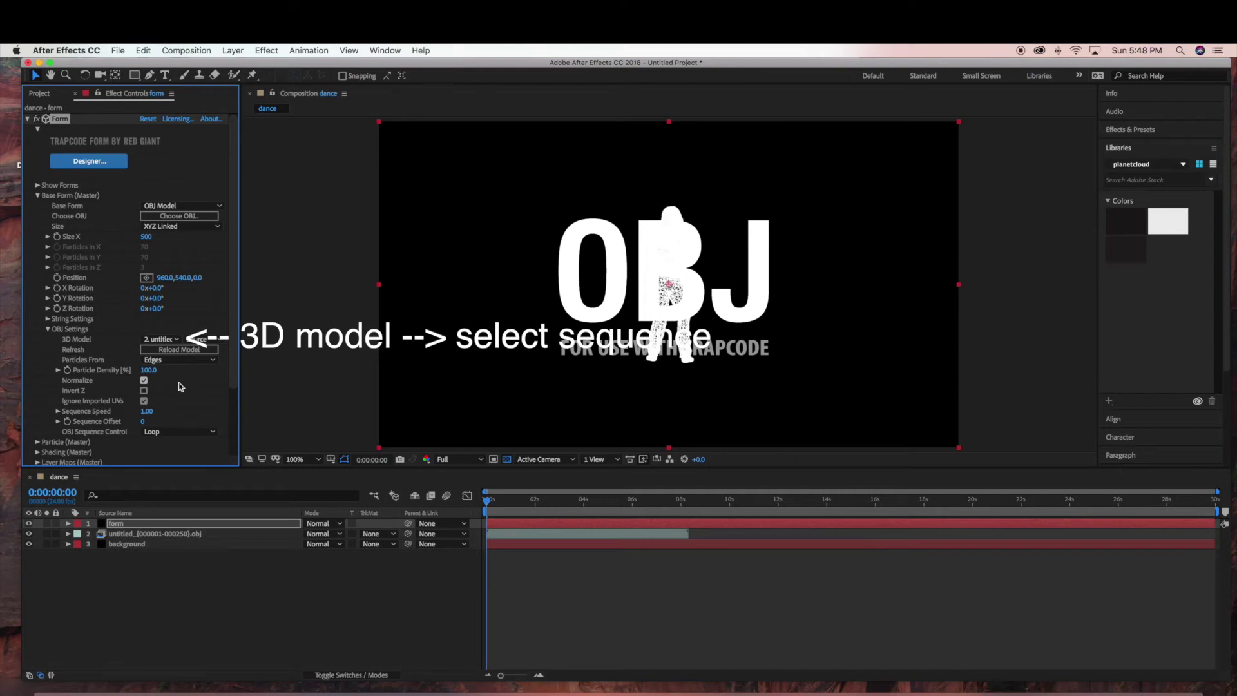
Hide the OBJ placeholder layer and lower Form's Particle Density to 3
left_click_drag(154, 527, 153, 520)
left_click(31, 534)
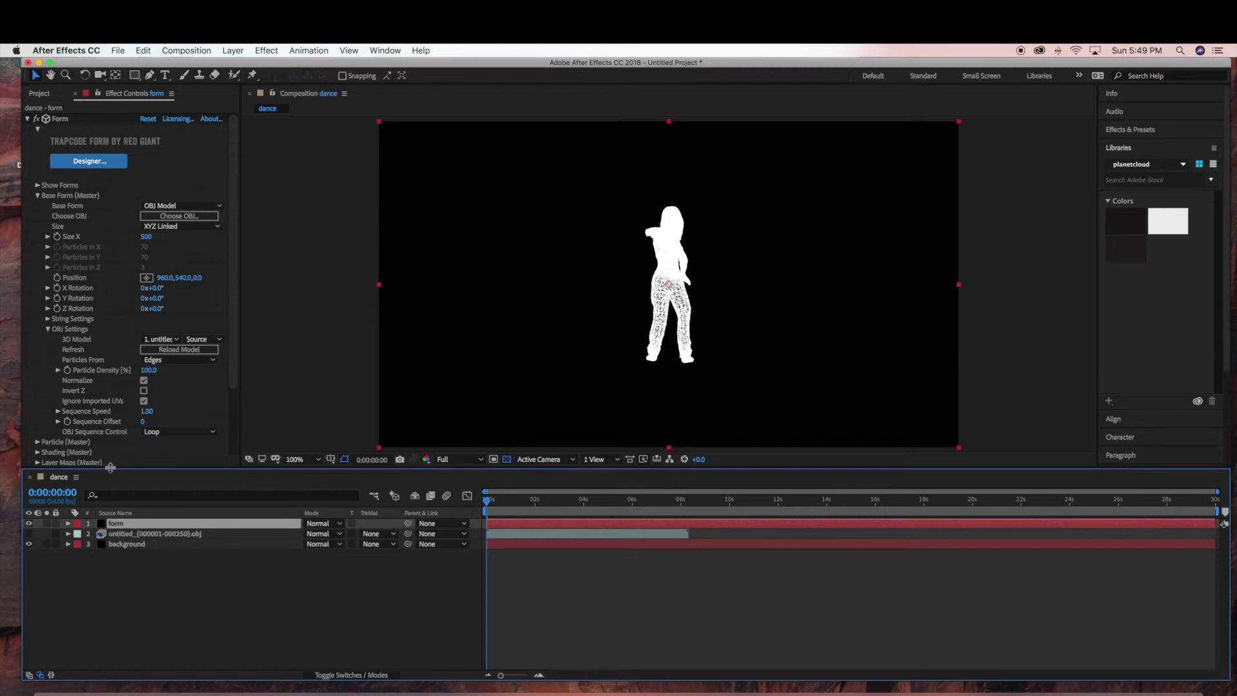
left_click(148, 371)
type("50")
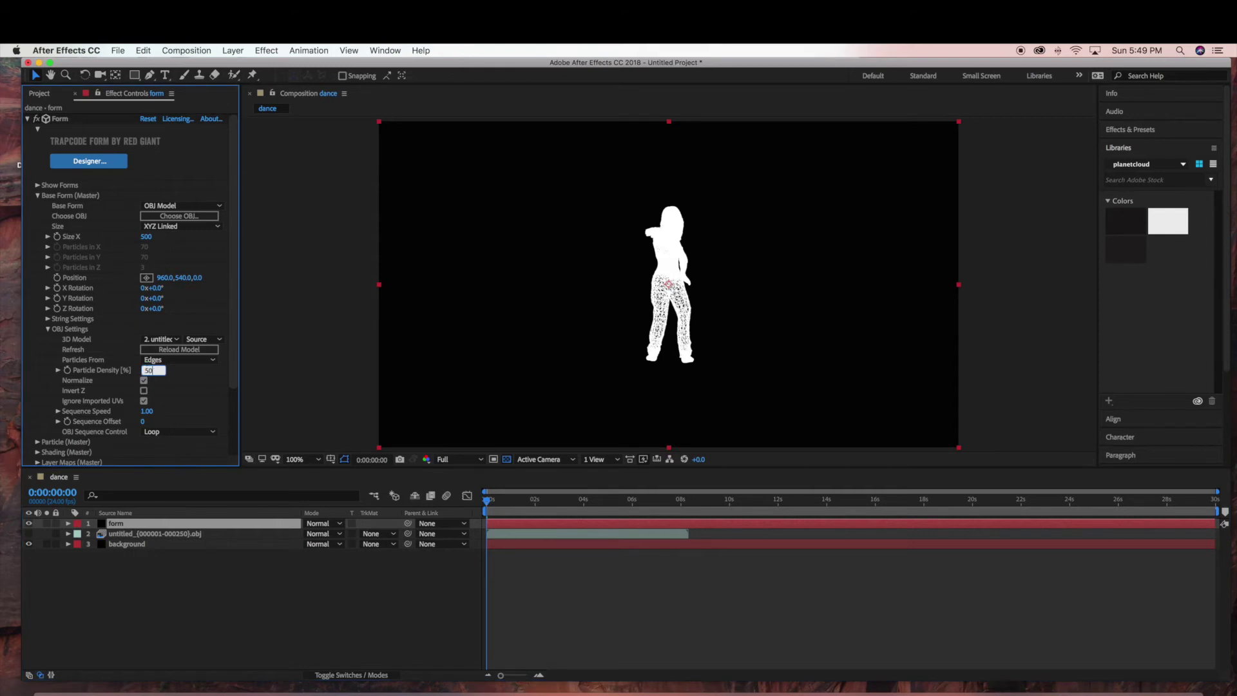
key("Return")
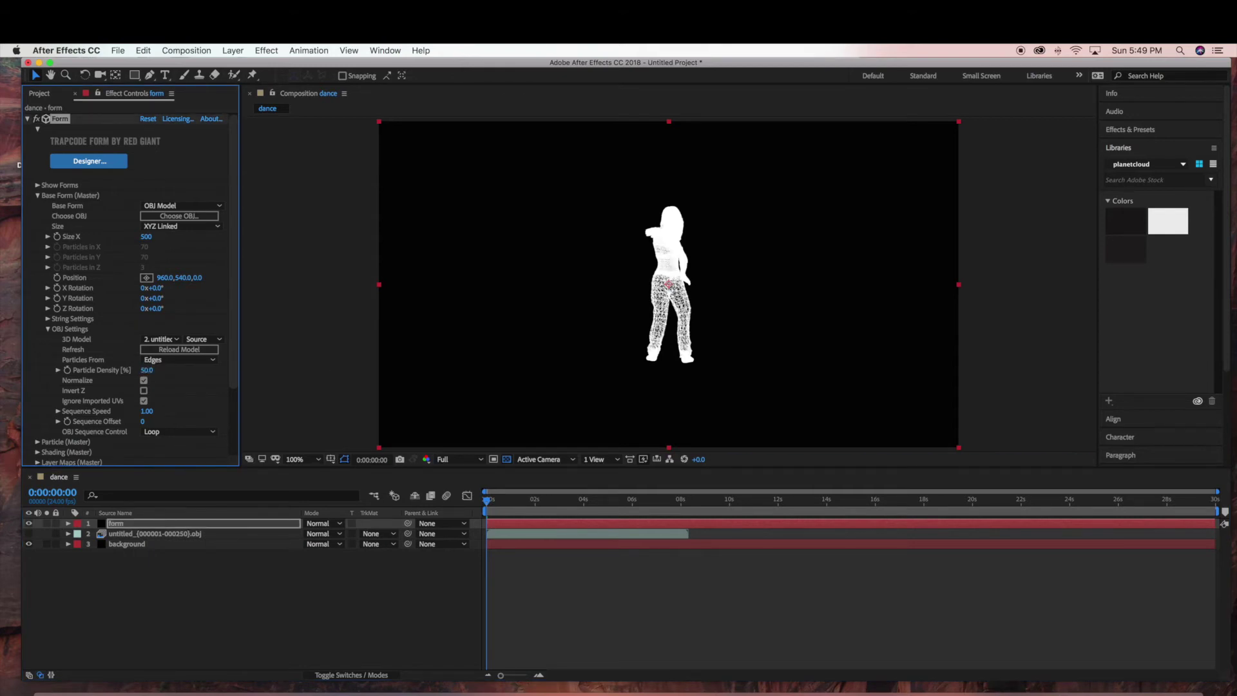
left_click(147, 371)
type("30")
key("Return")
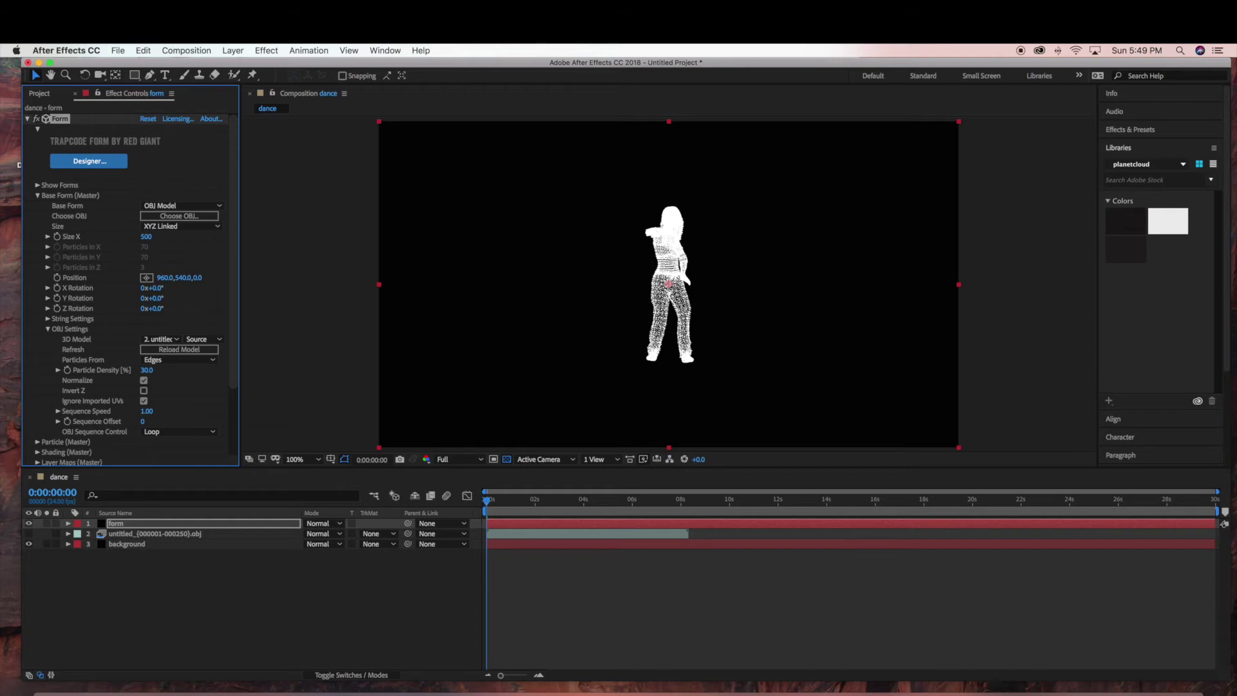
Set the Particle (Master) size to 1
scroll(119, 404, "down", 1)
left_click(37, 414)
scroll(108, 395, "down", 6)
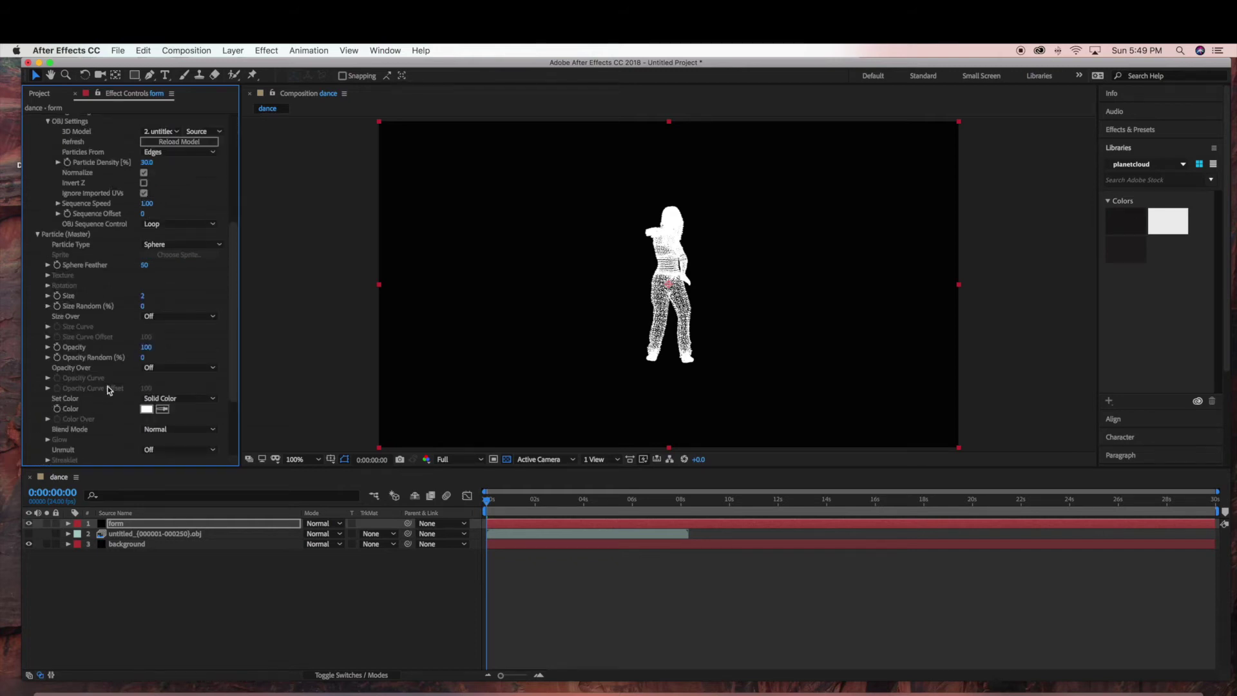
left_click(144, 296)
type("1")
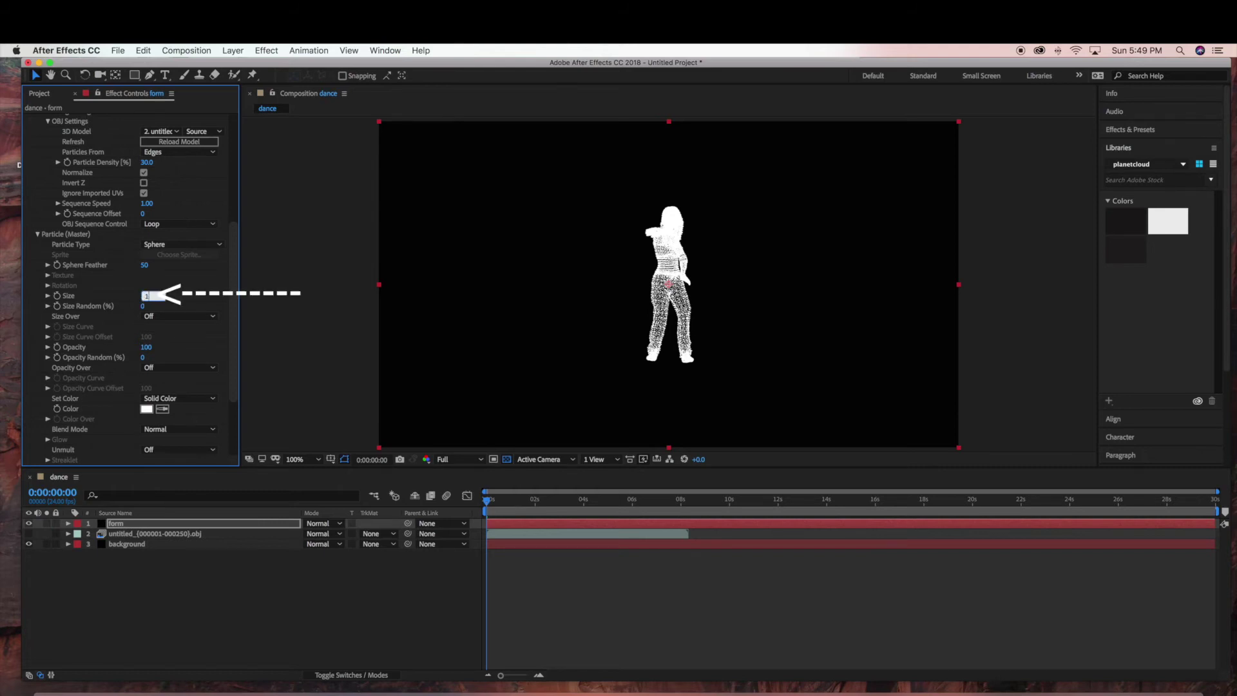
key("Return")
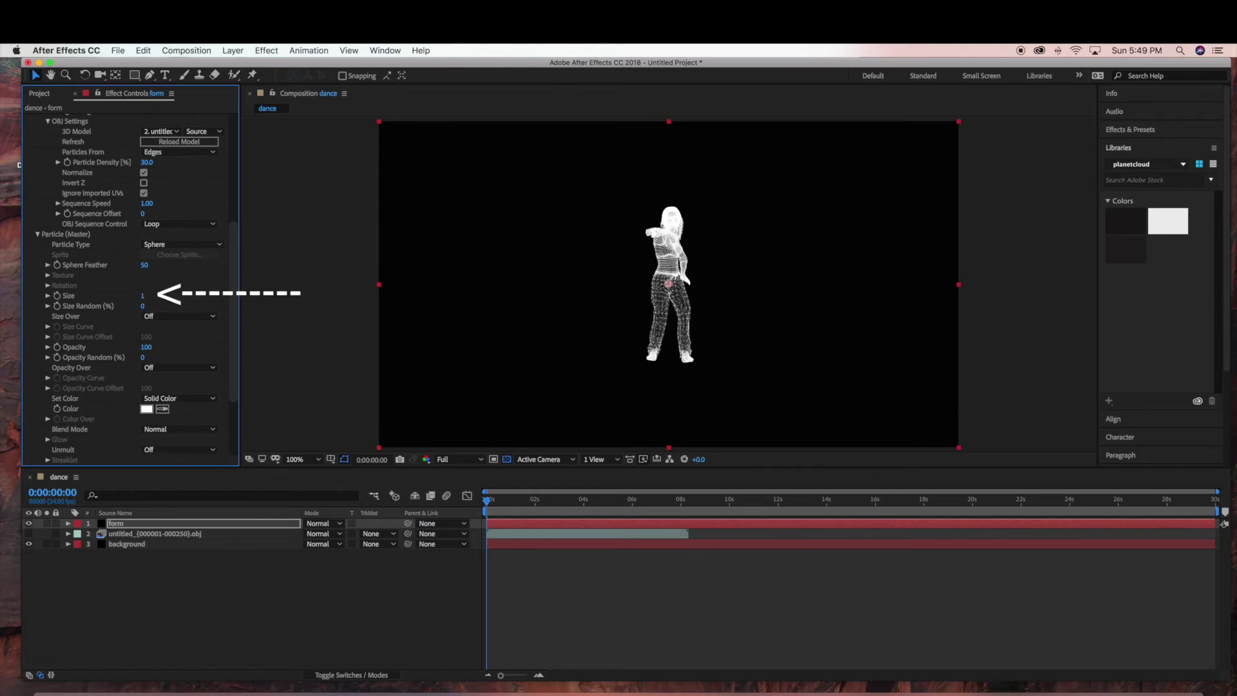
Lower particle opacity to 50, keeping Set Color as Solid Color
left_click(146, 347)
type("70")
key("Return")
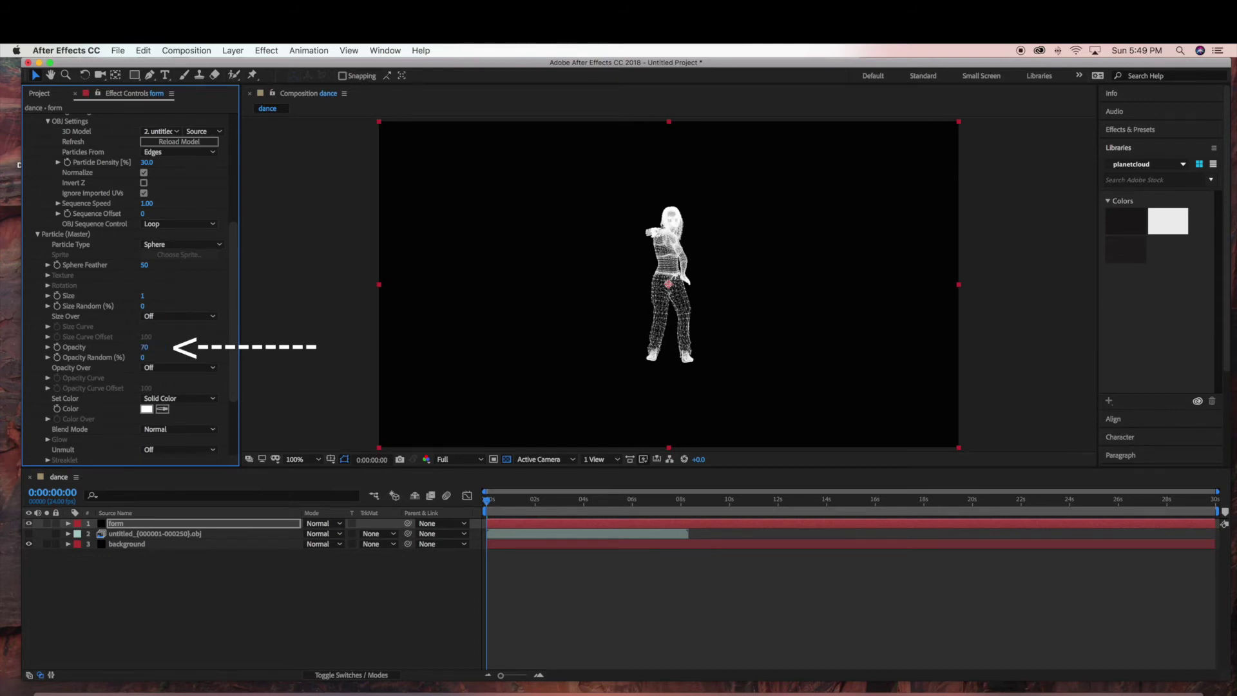
left_click(144, 347)
type("5")
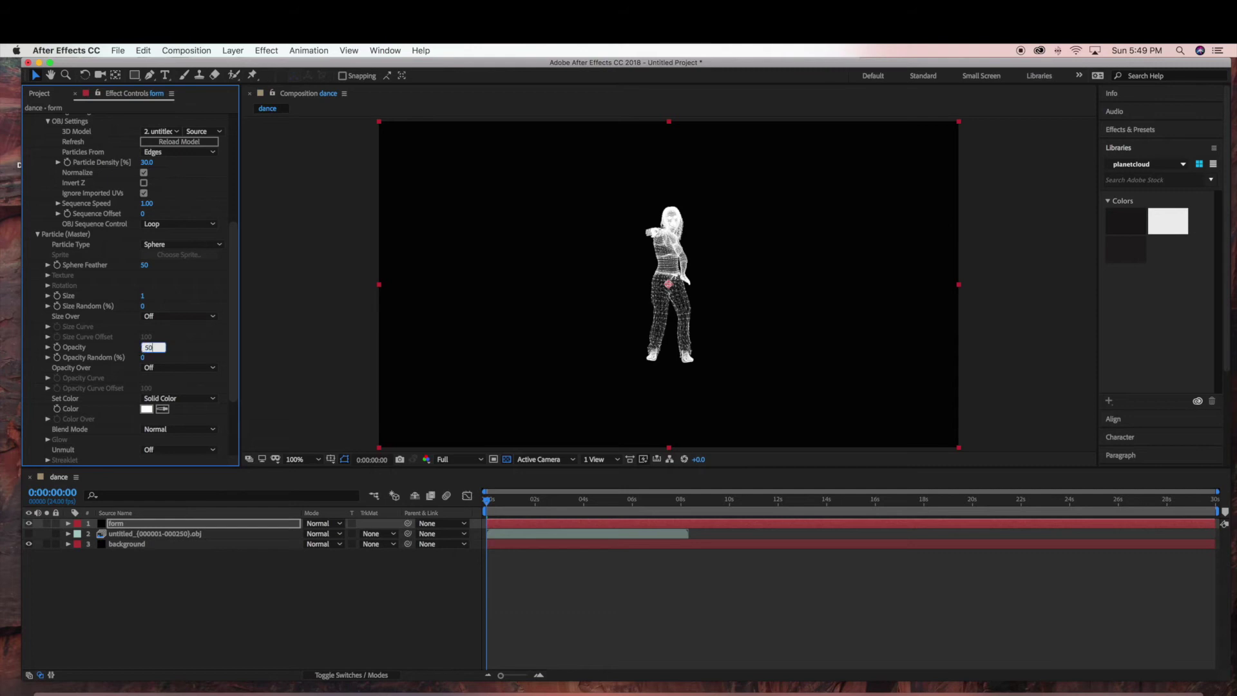
key("Return")
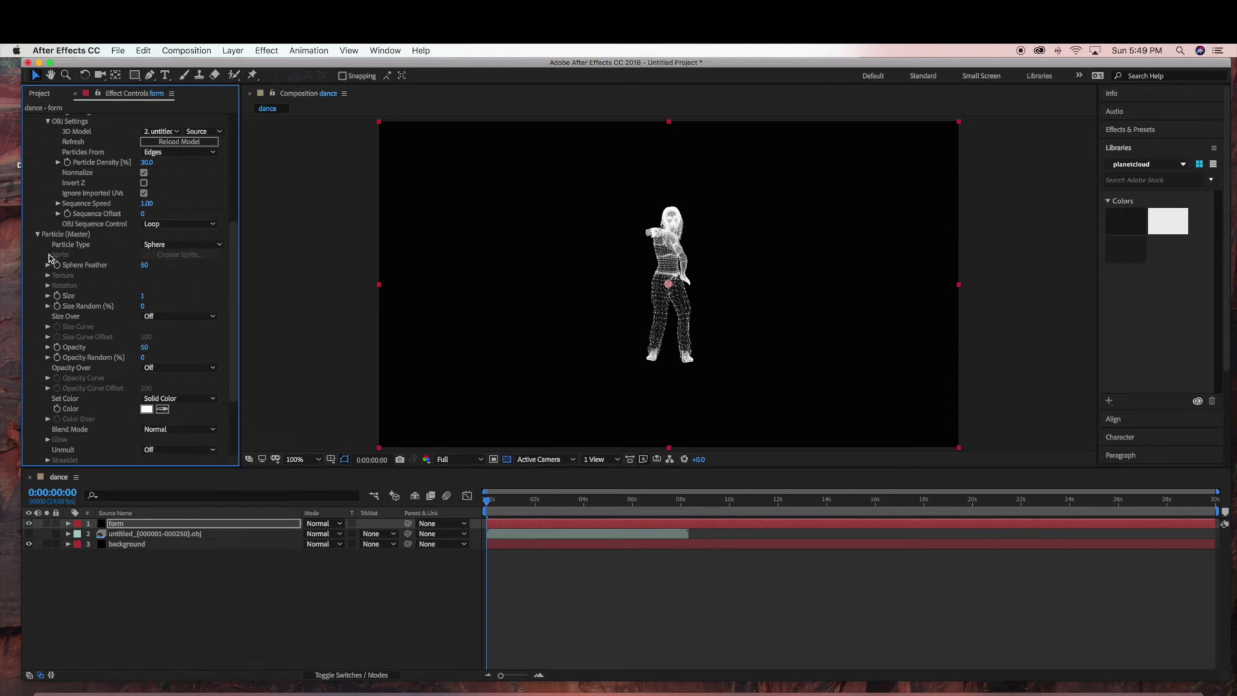
scroll(125, 358, "down", 4)
left_click(202, 346)
left_click(83, 365)
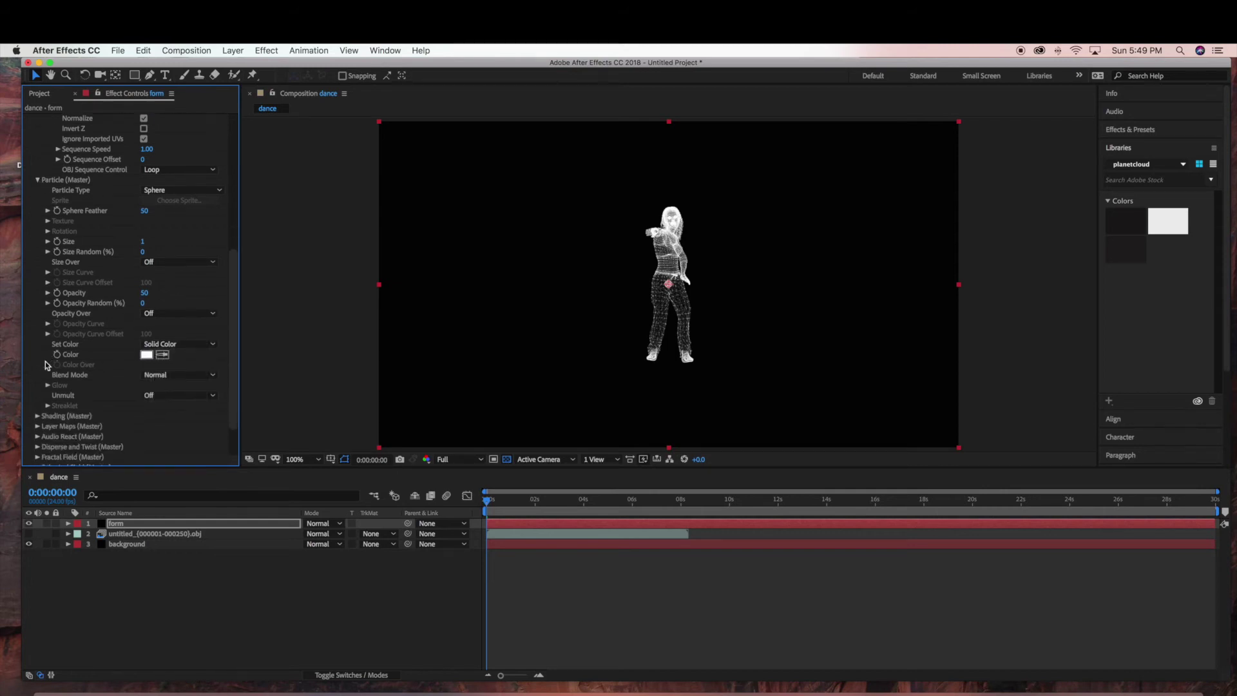
Change the Particle Color to a pale grey-blue (84849B)
left_click(146, 355)
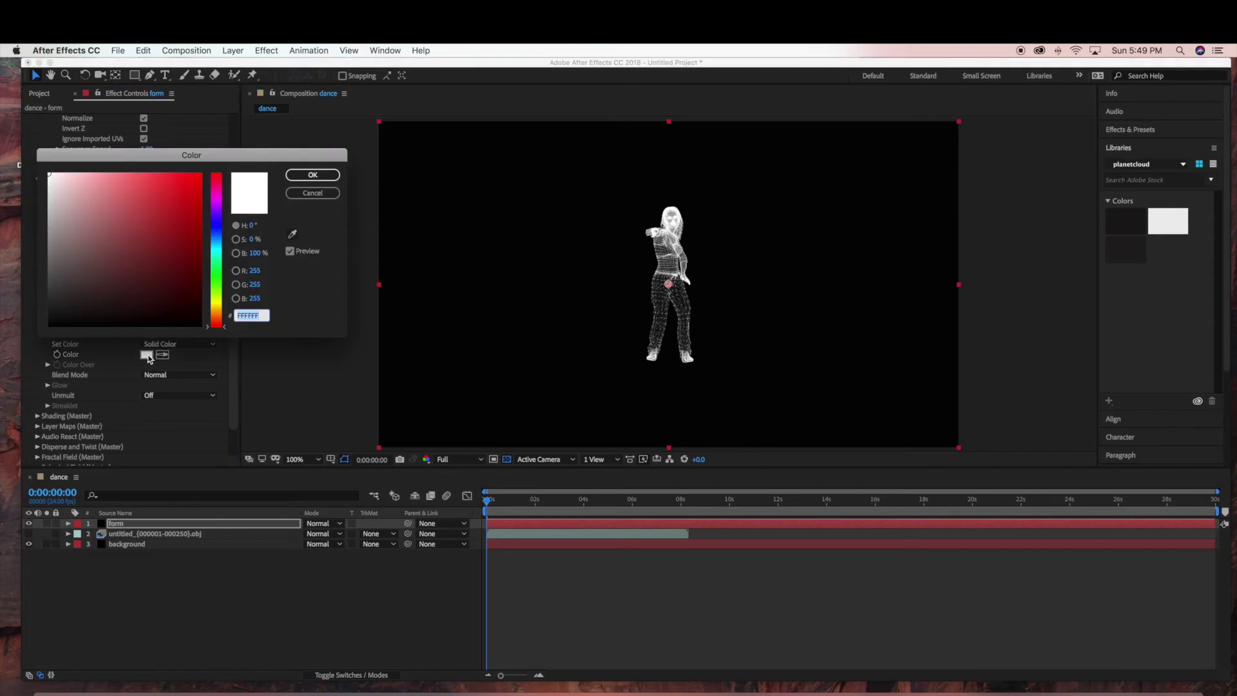
left_click(166, 269)
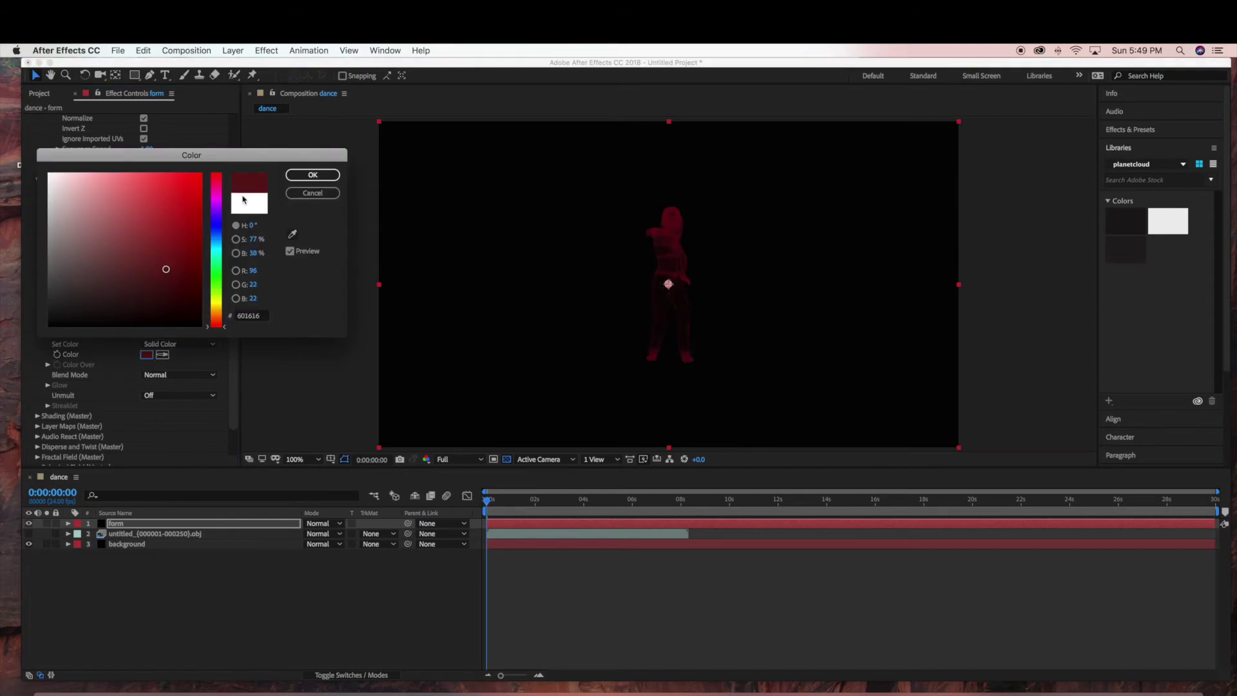
left_click(219, 224)
left_click(192, 195)
left_click_drag(192, 195, 71, 233)
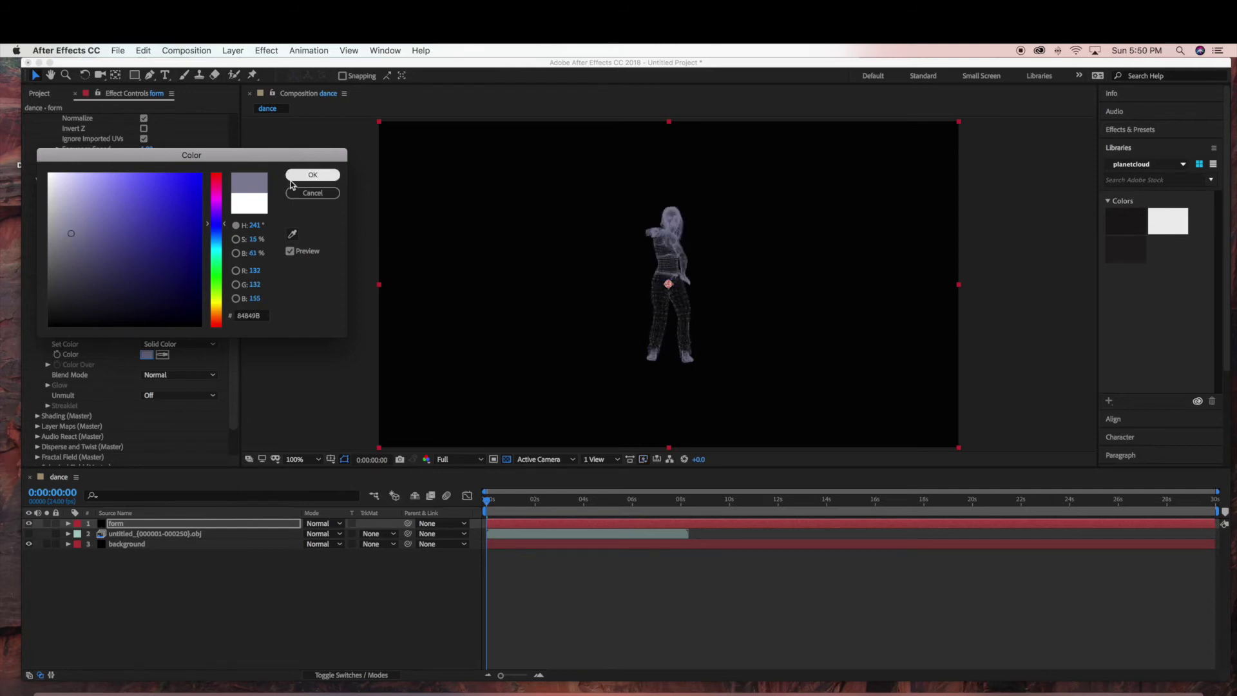
left_click(312, 175)
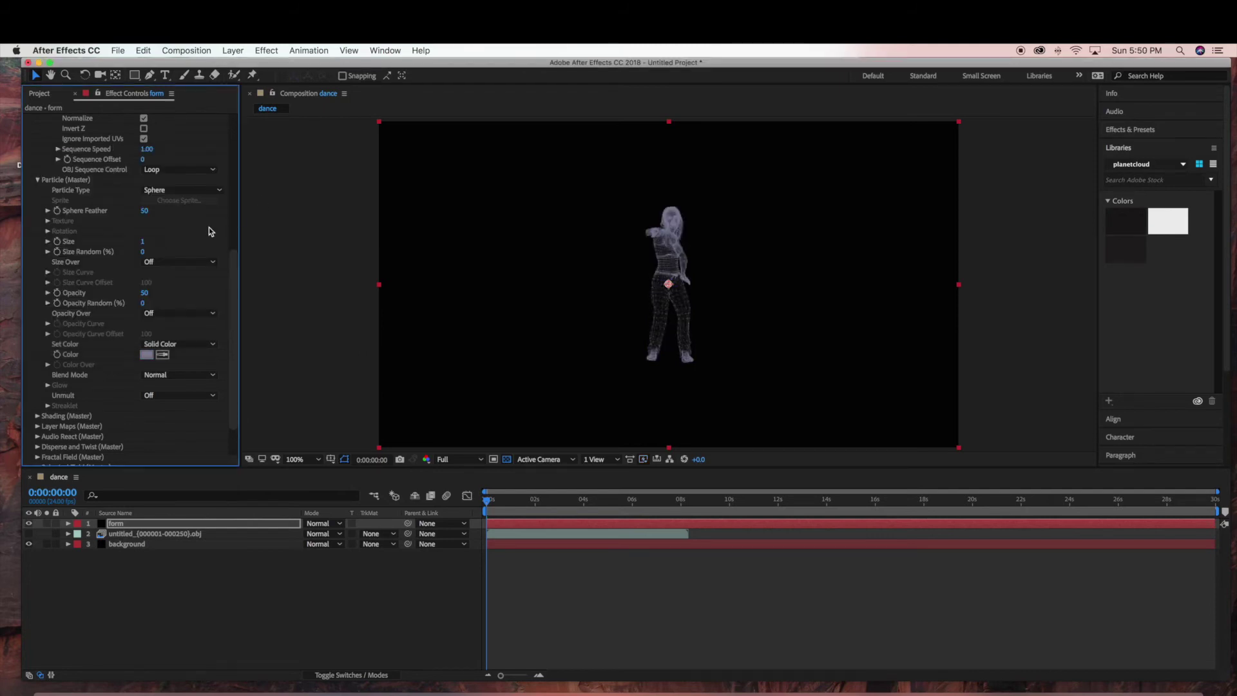
Scrub the dance comp to a later frame to preview the moving wireframe dancer
left_click_drag(494, 500, 556, 502)
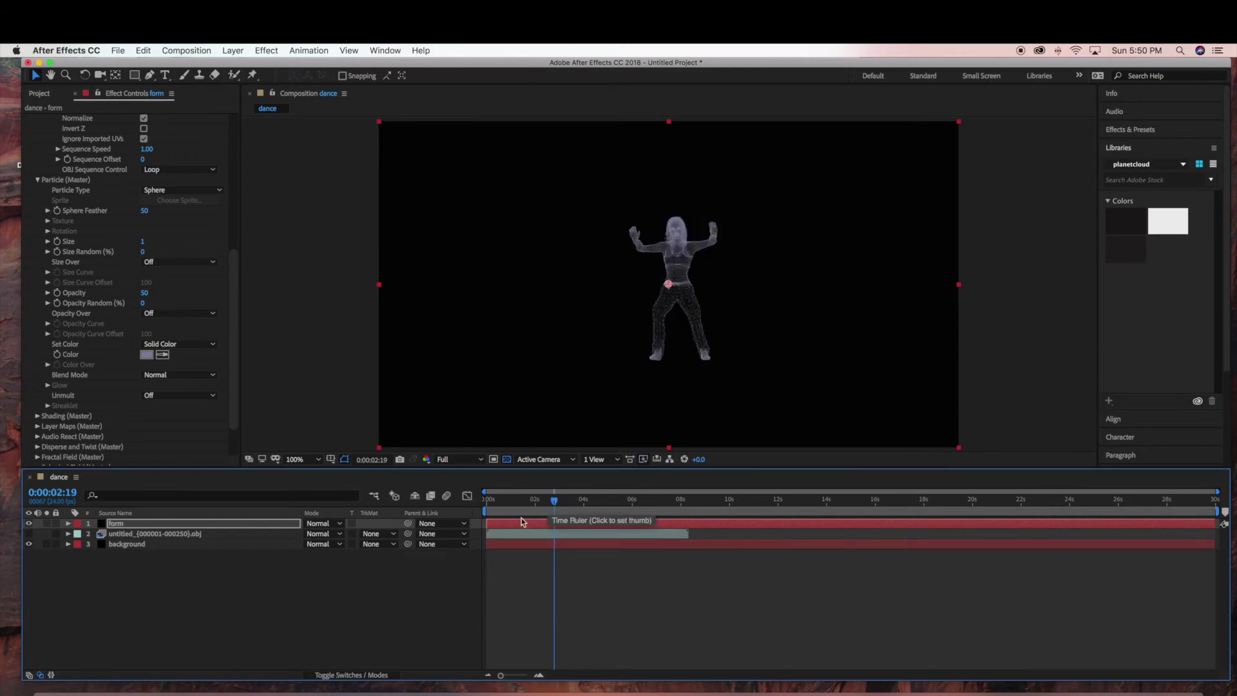
left_click(334, 608)
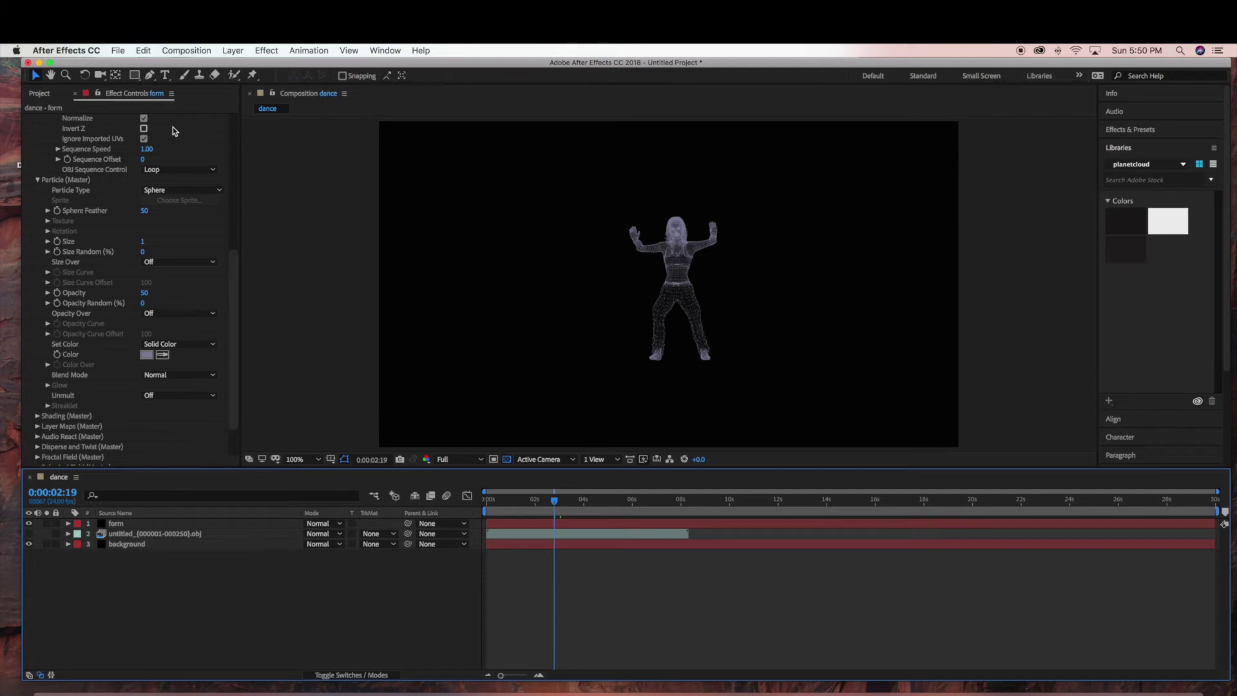
left_click(231, 52)
Create a full-frame black solid named floor at the top of the dance comp
mouse_move(238, 65)
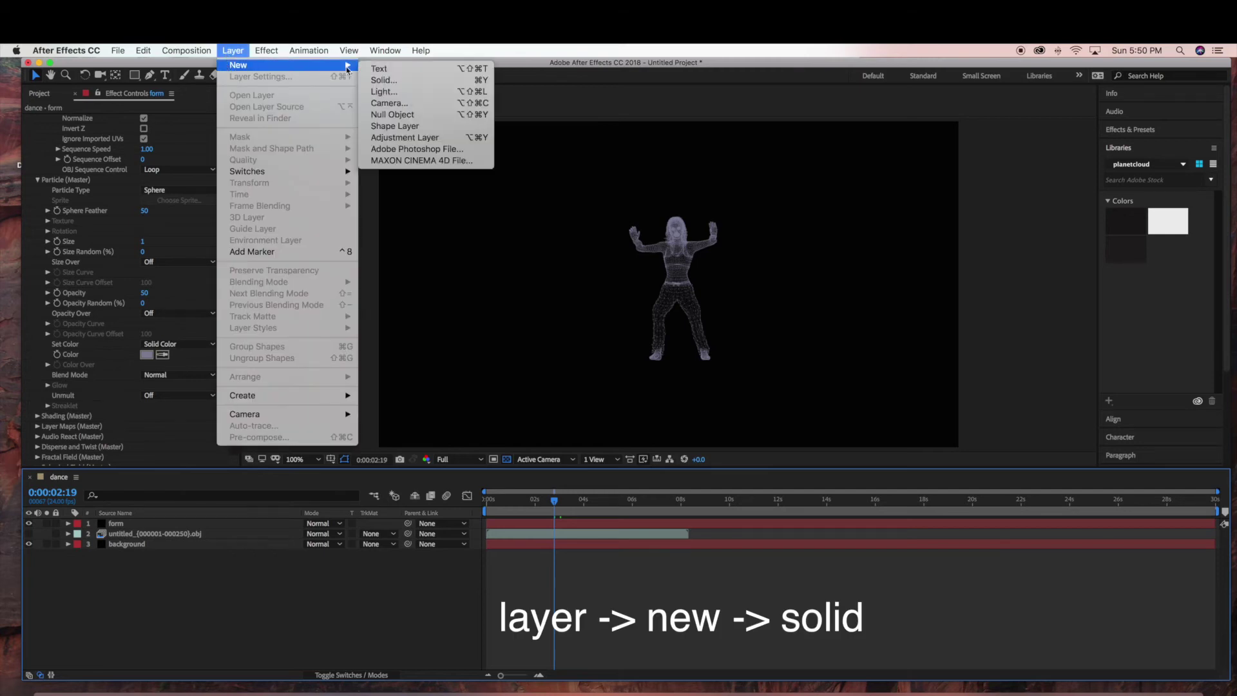
left_click(394, 80)
type("floor")
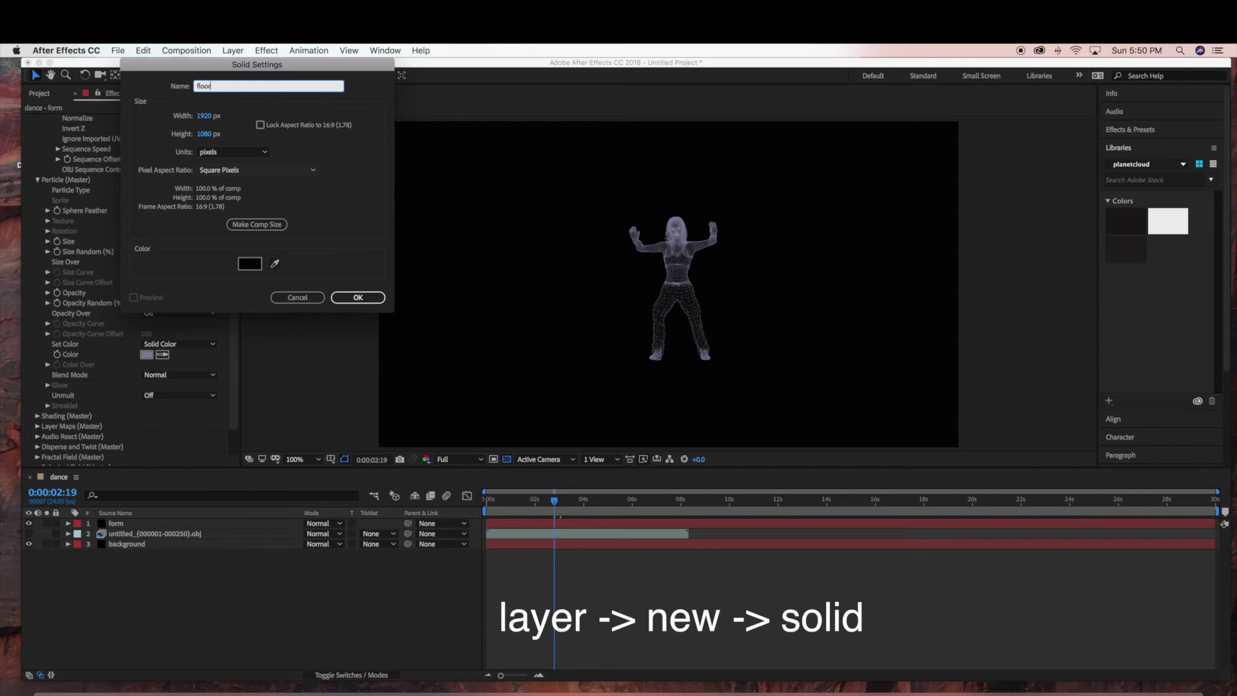
left_click(358, 298)
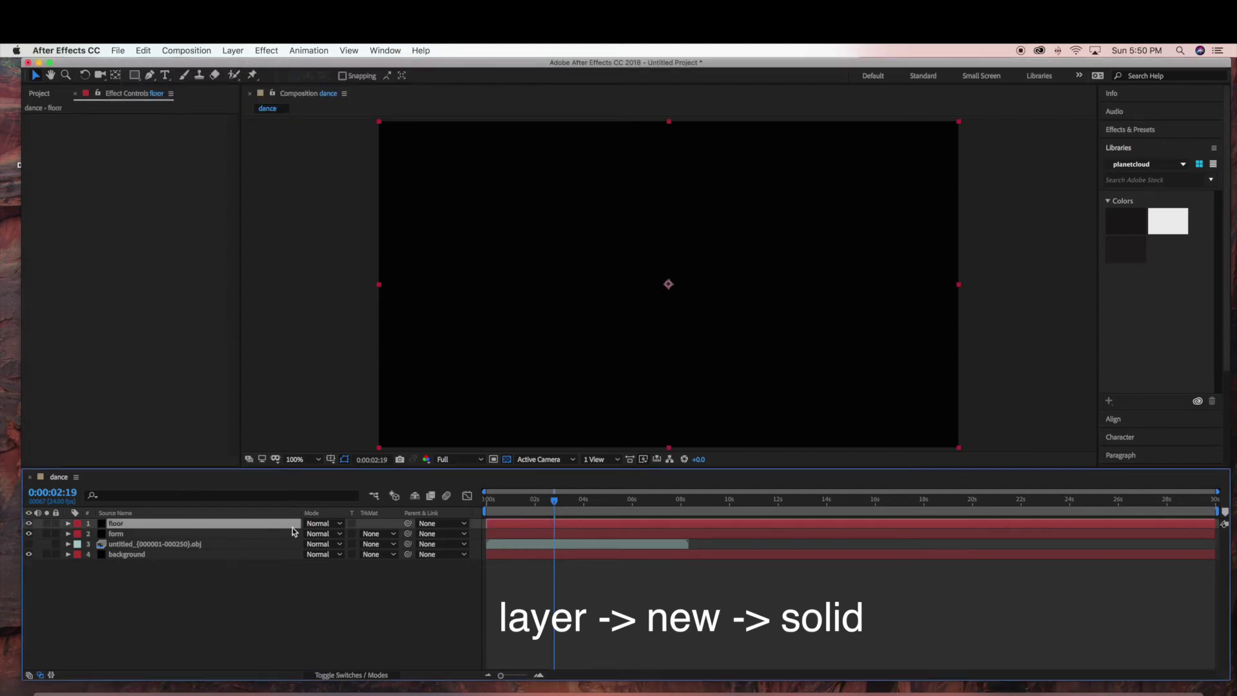
left_click(349, 675)
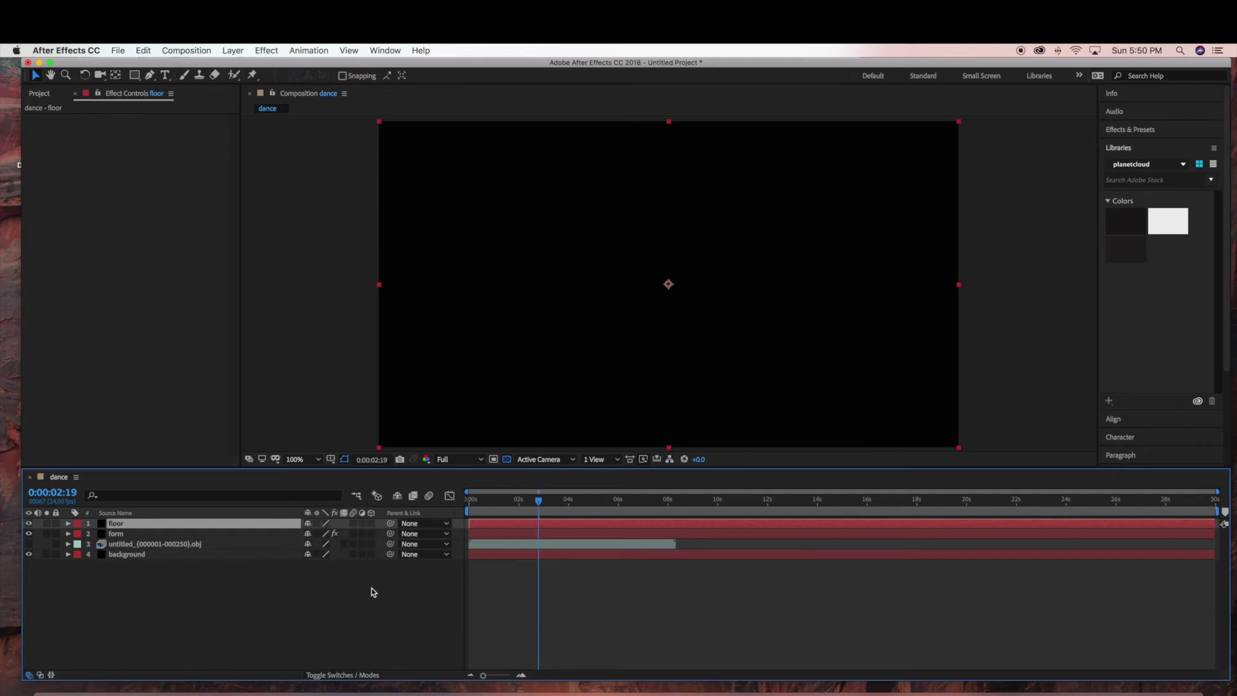
Make the floor solid 3D and give it a centred Radial Ramp Gradient Ramp
left_click(372, 523)
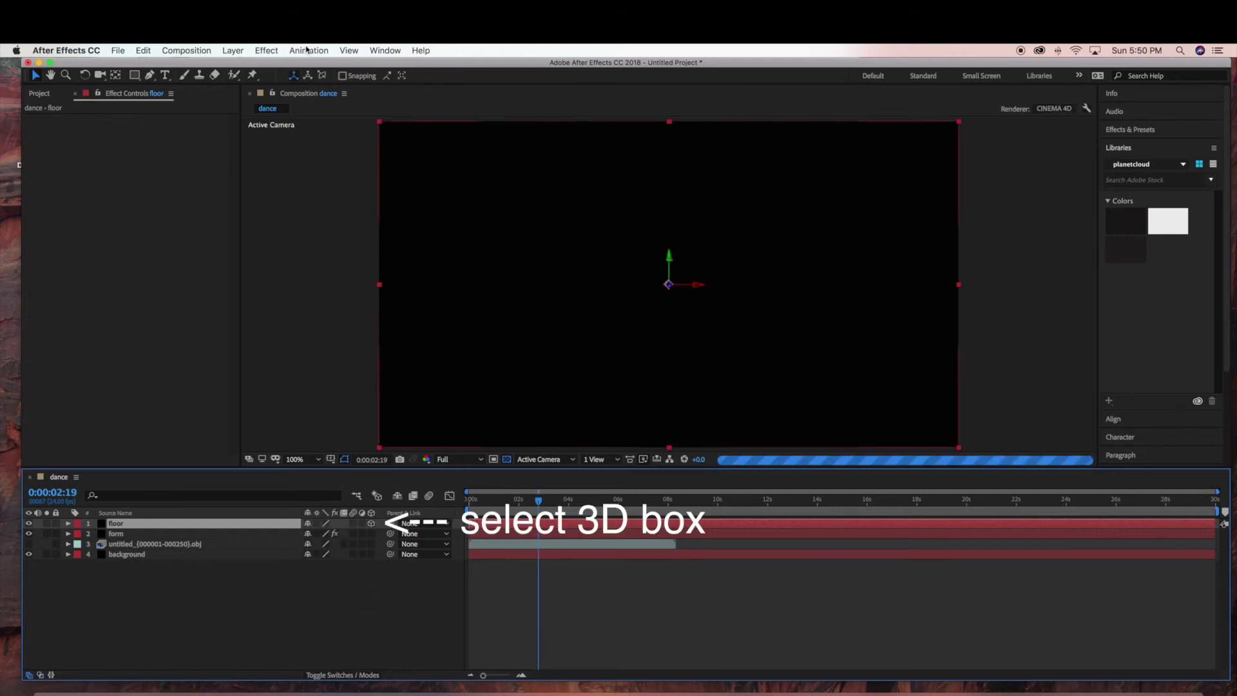
left_click(273, 51)
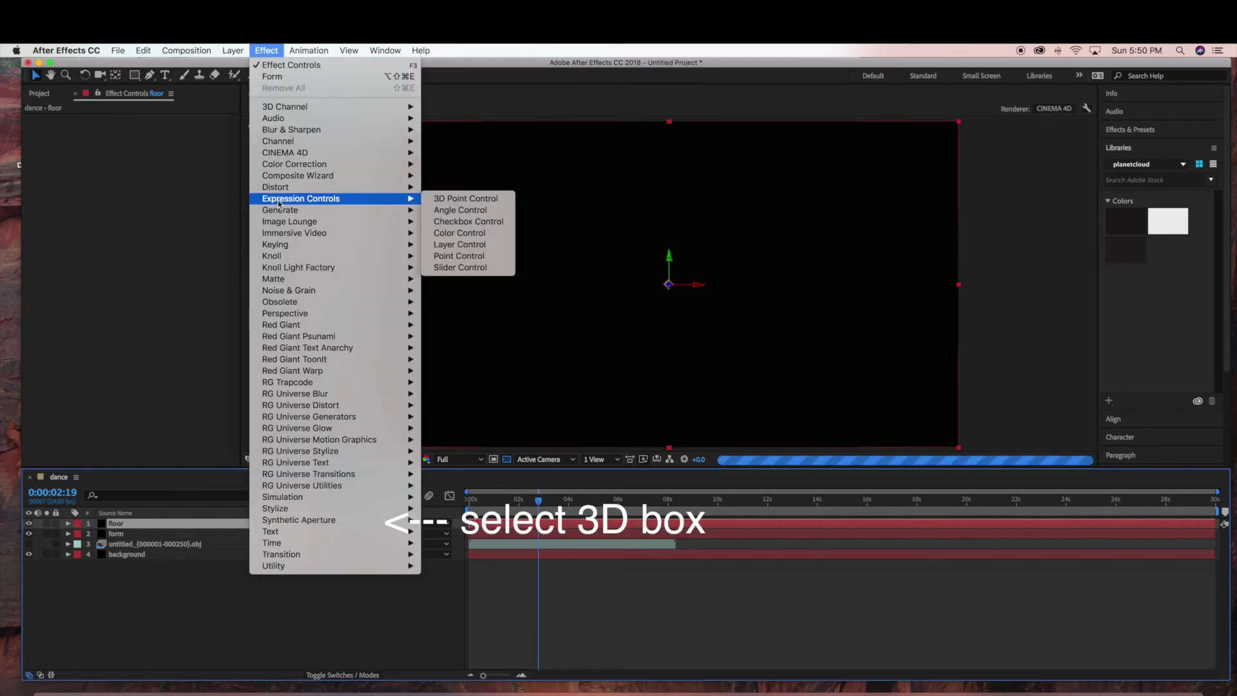
mouse_move(286, 209)
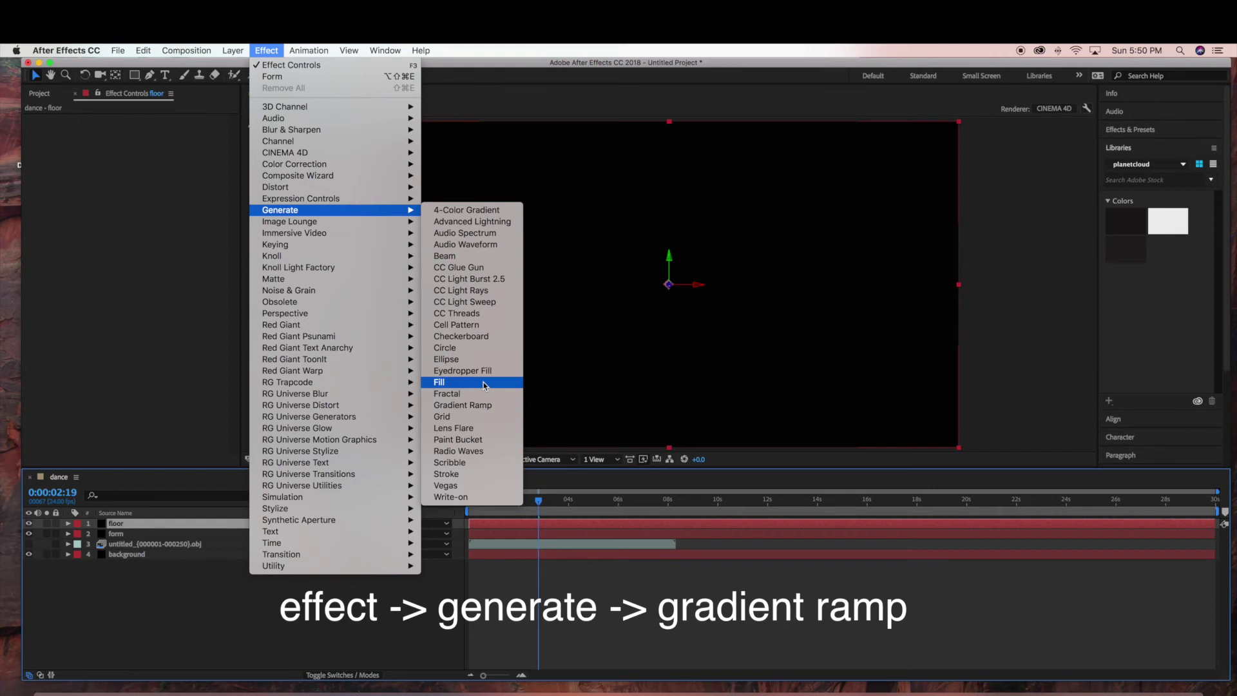
left_click(481, 405)
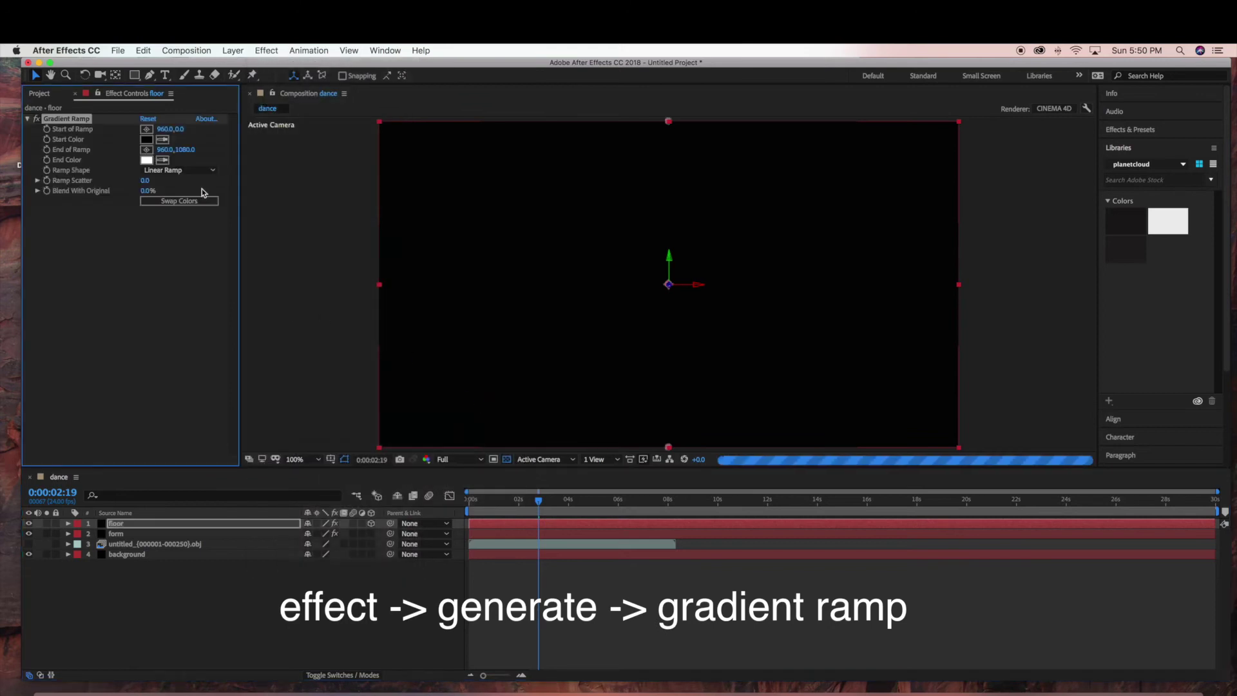
left_click(193, 171)
left_click(188, 201)
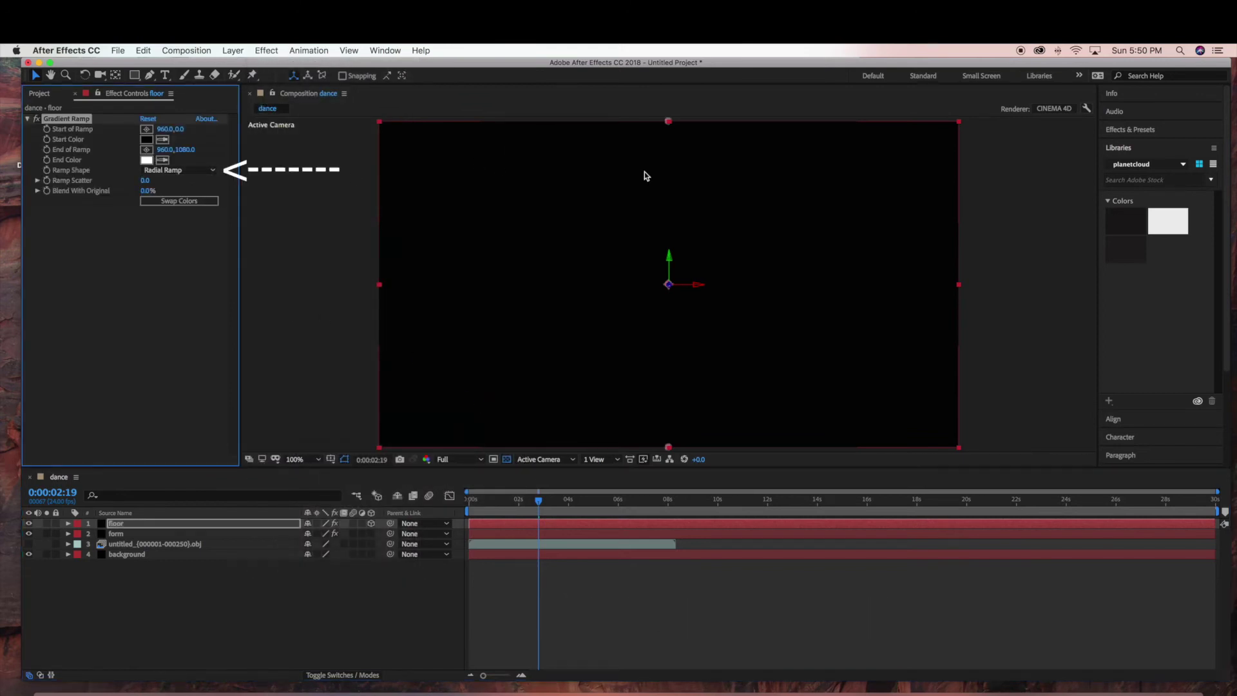
left_click_drag(666, 128, 671, 271)
Rotate the floor plane back in 3D so it lies flat across the dancer
key("w")
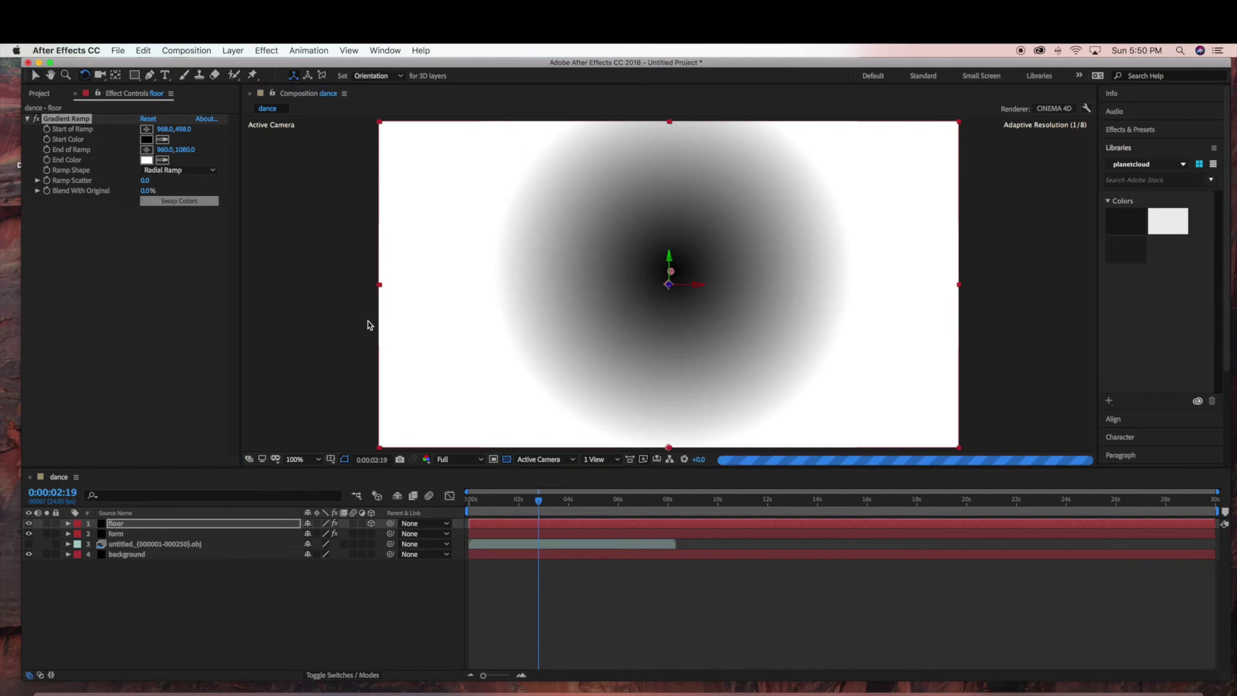
left_click(664, 322)
left_click_drag(660, 318, 667, 287)
mouse_move(373, 267)
left_mouse_down()
mouse_move(375, 308)
mouse_move(376, 285)
left_mouse_up()
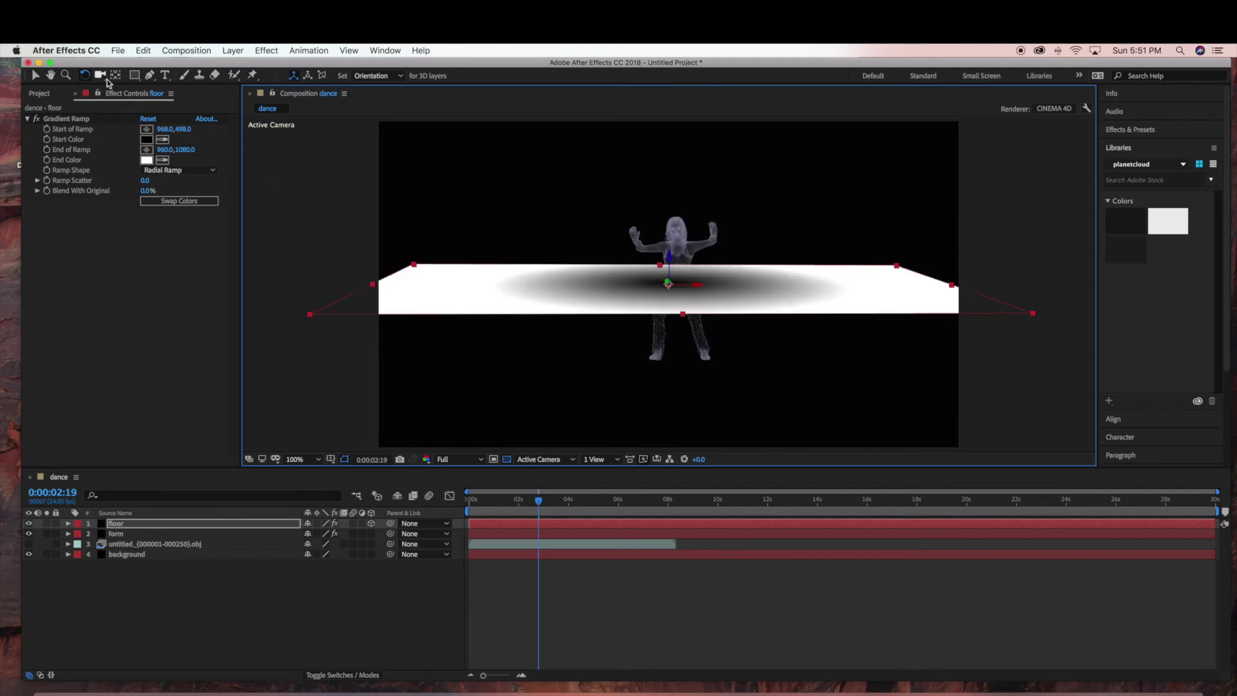
left_click_drag(135, 75, 178, 103)
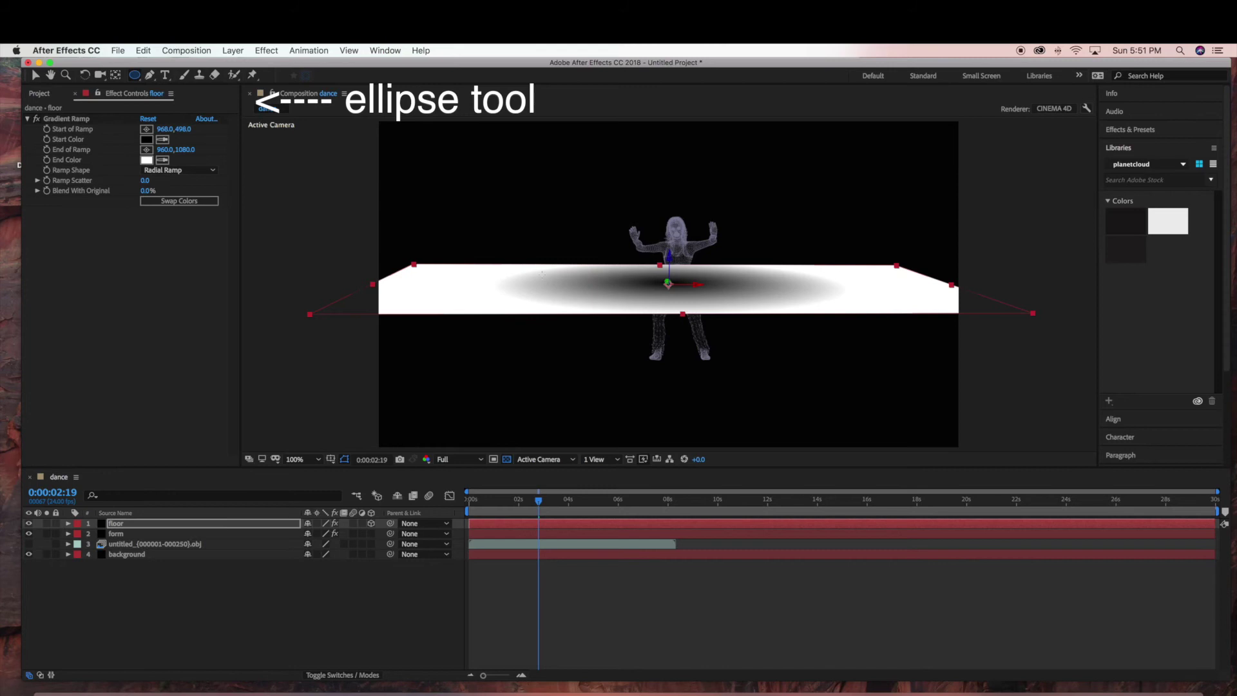
Draw an elliptical mask around the dancer on the floor layer
left_click_drag(520, 274, 827, 305)
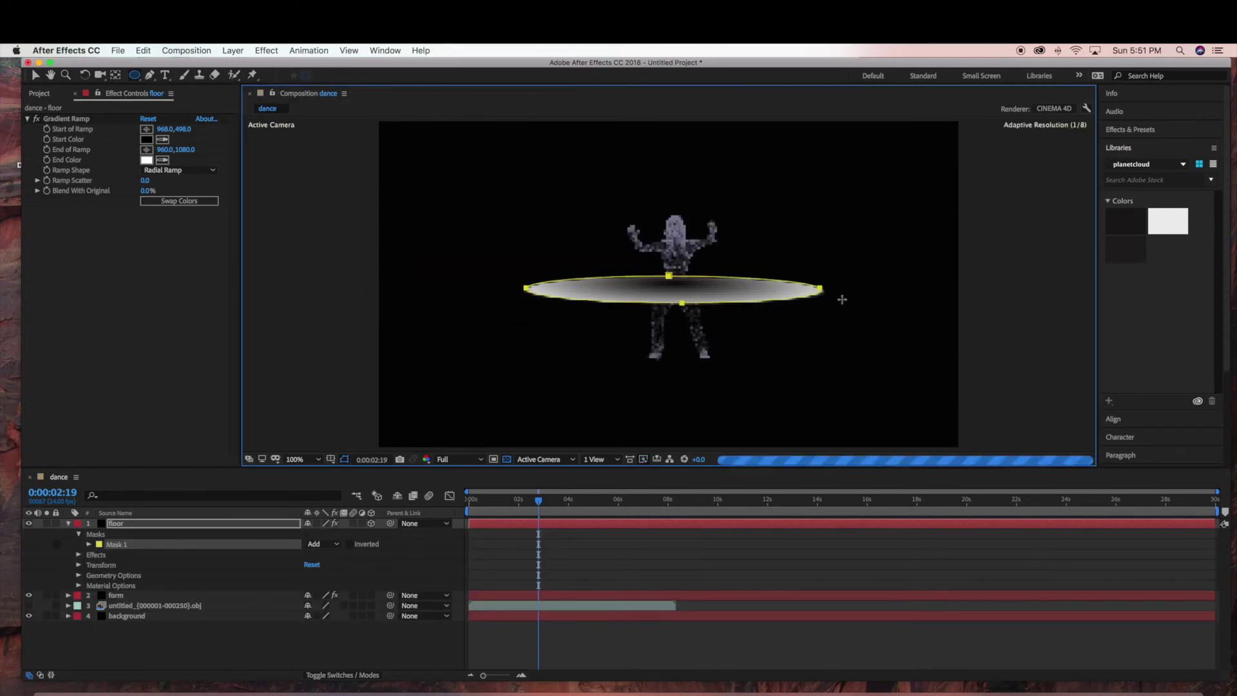
left_click(36, 75)
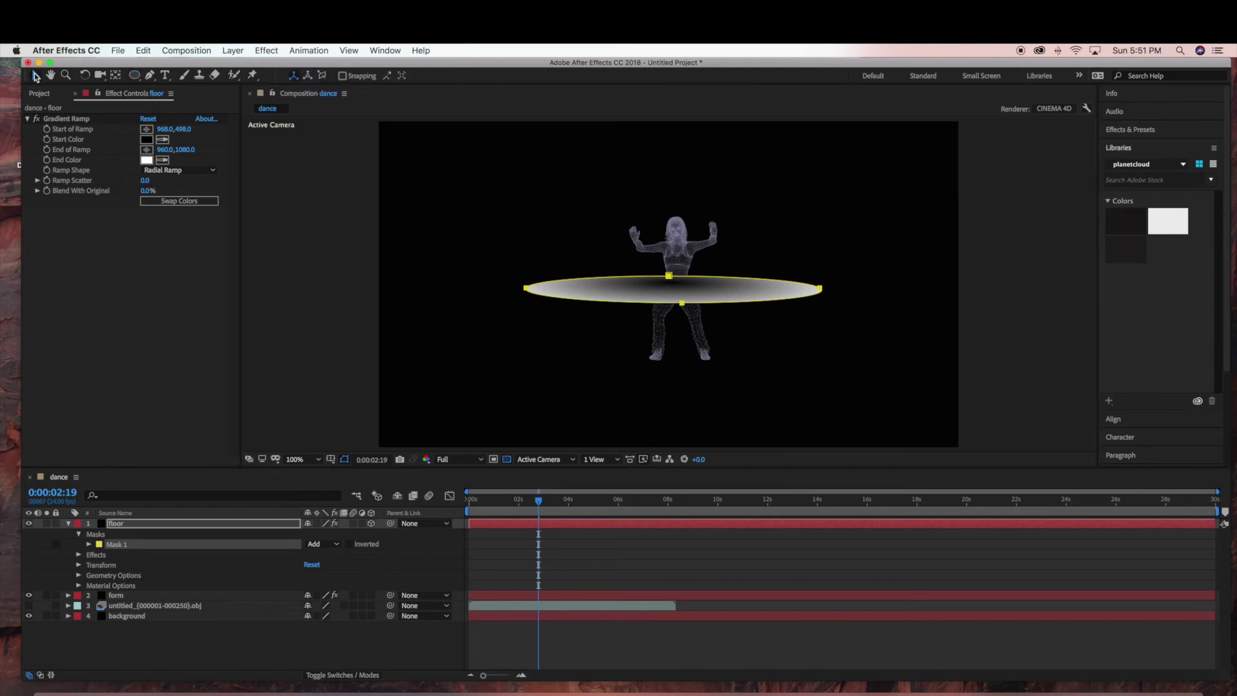
left_click(646, 309)
Move the floor down toward the camera, widen it, and stack it beneath form
key("period")
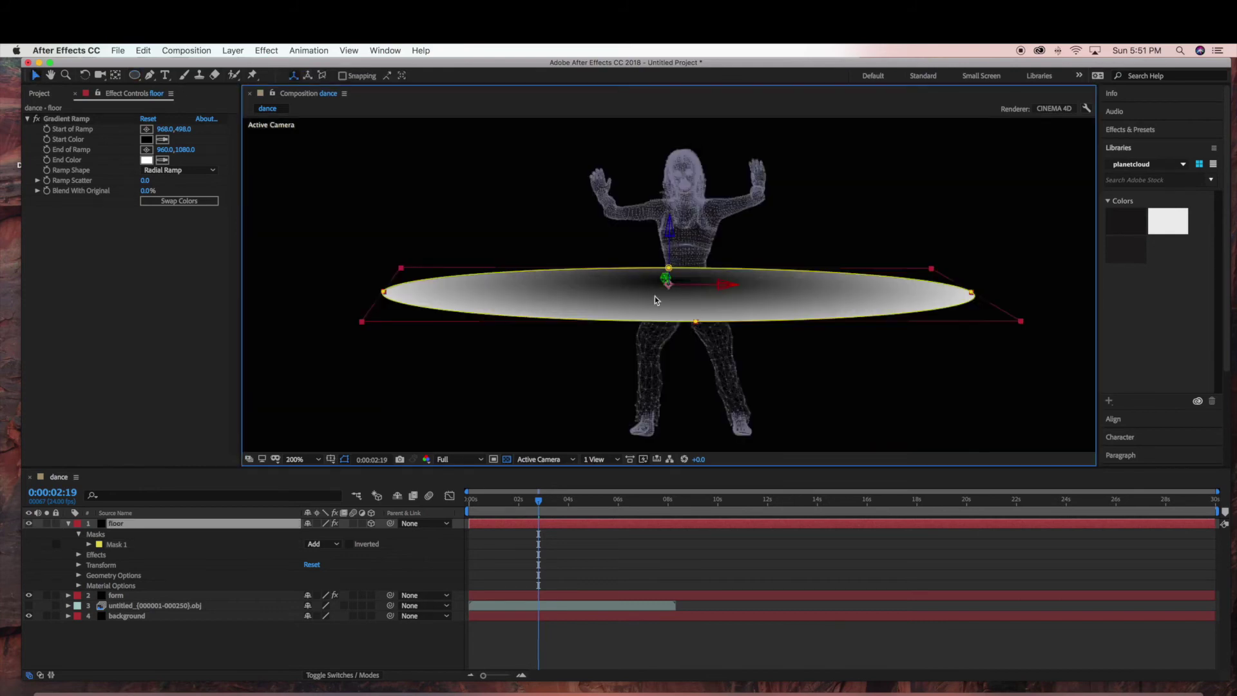
key("comma")
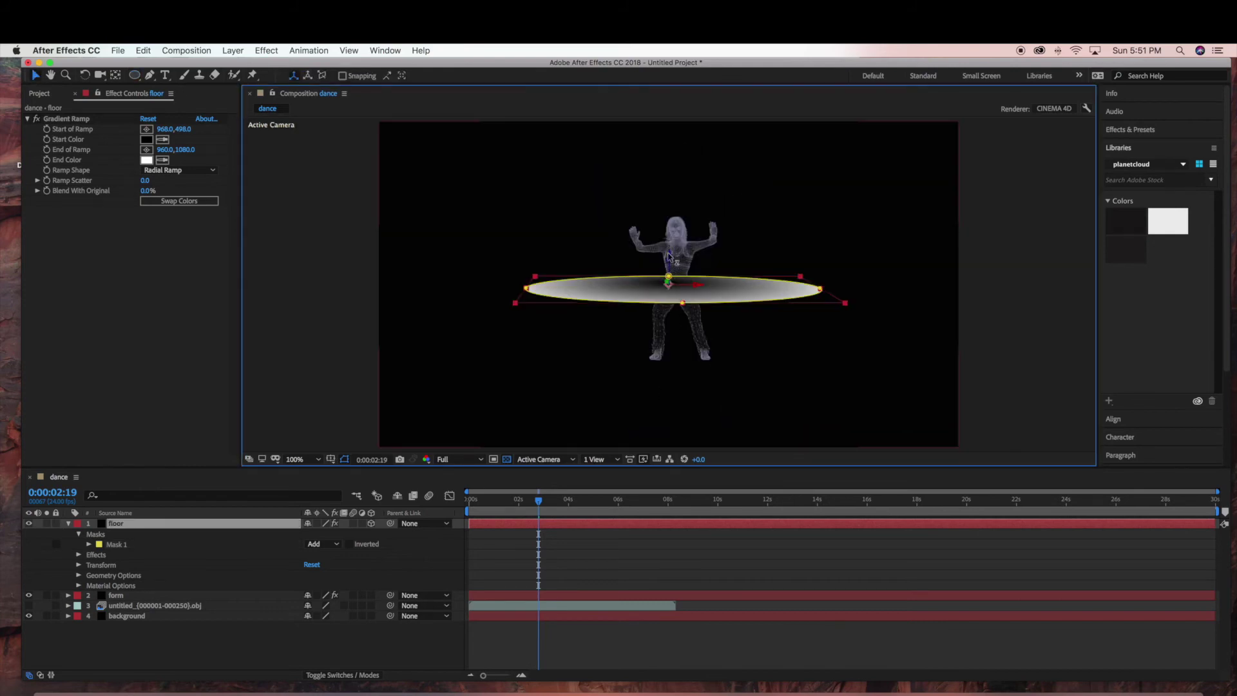
left_click_drag(668, 257, 695, 328)
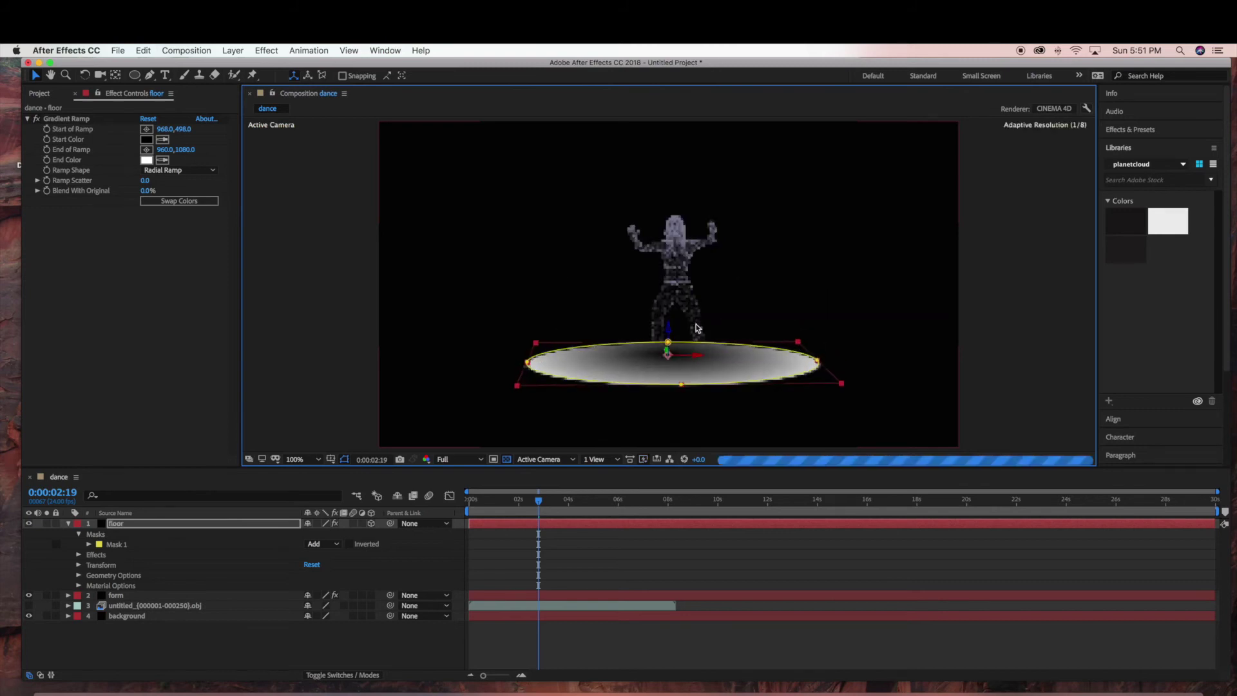
left_click_drag(842, 384, 886, 378)
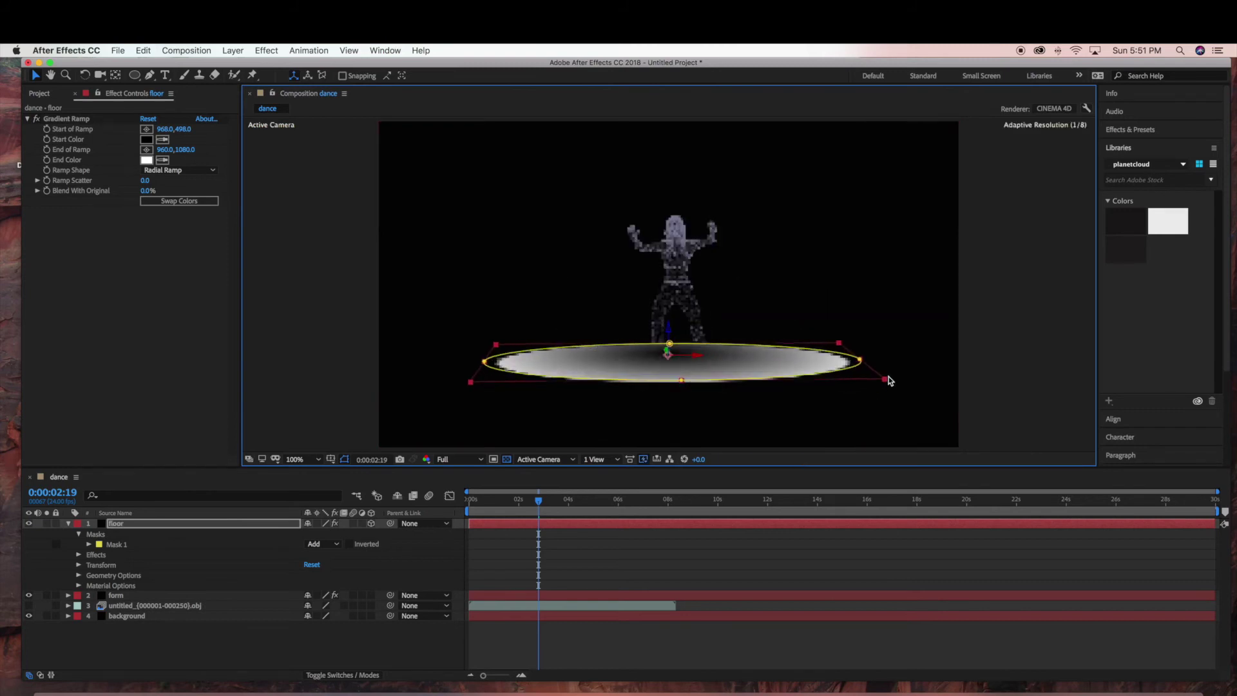
left_click(71, 527)
left_click_drag(116, 523, 122, 535)
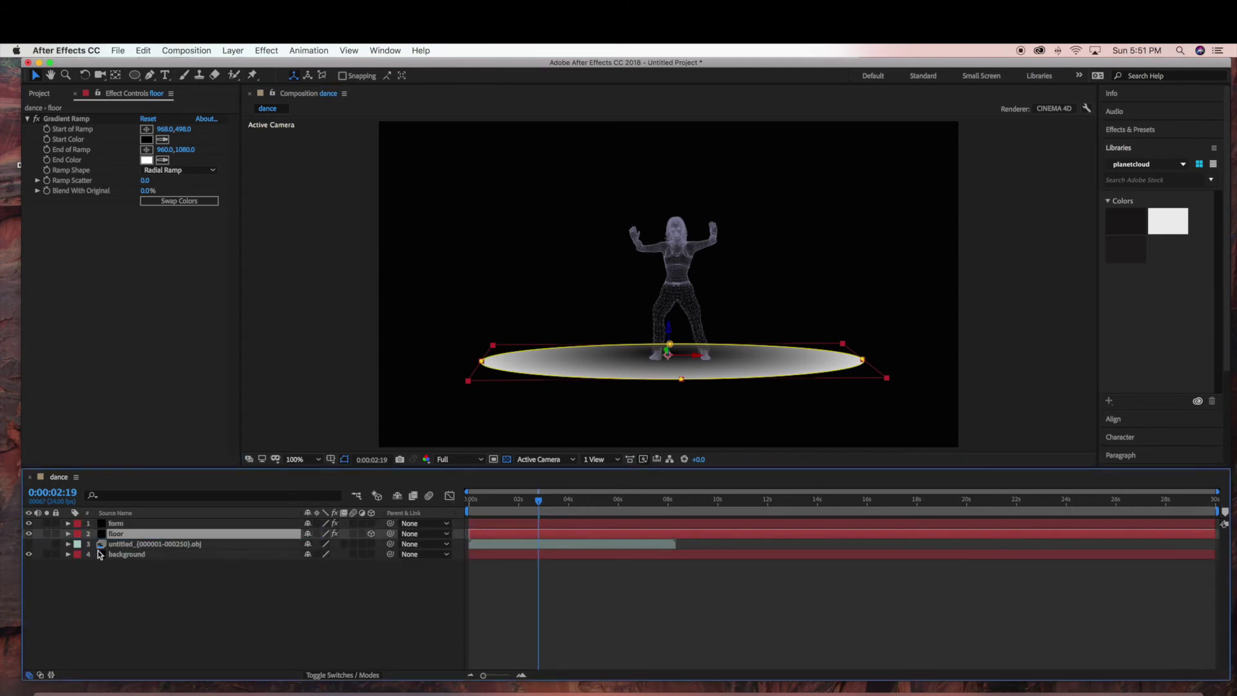
Set the floor Gradient Ramp's Start Color to blue 0070C5
left_click(146, 139)
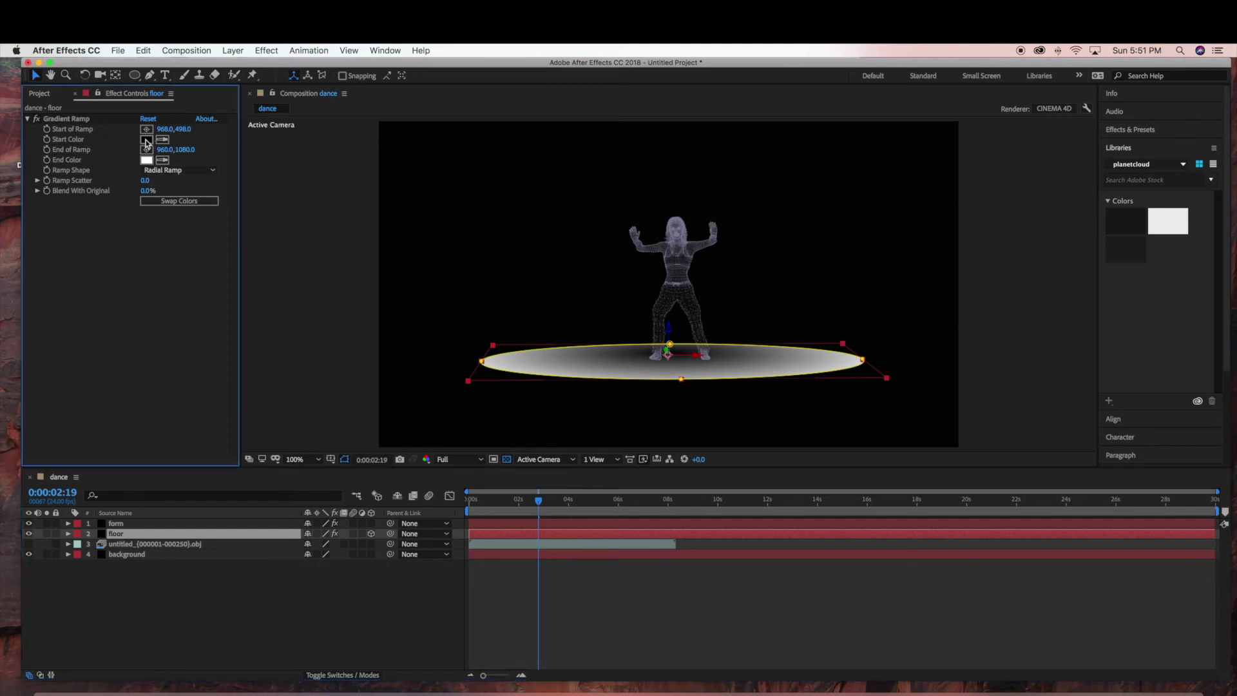
left_click(216, 239)
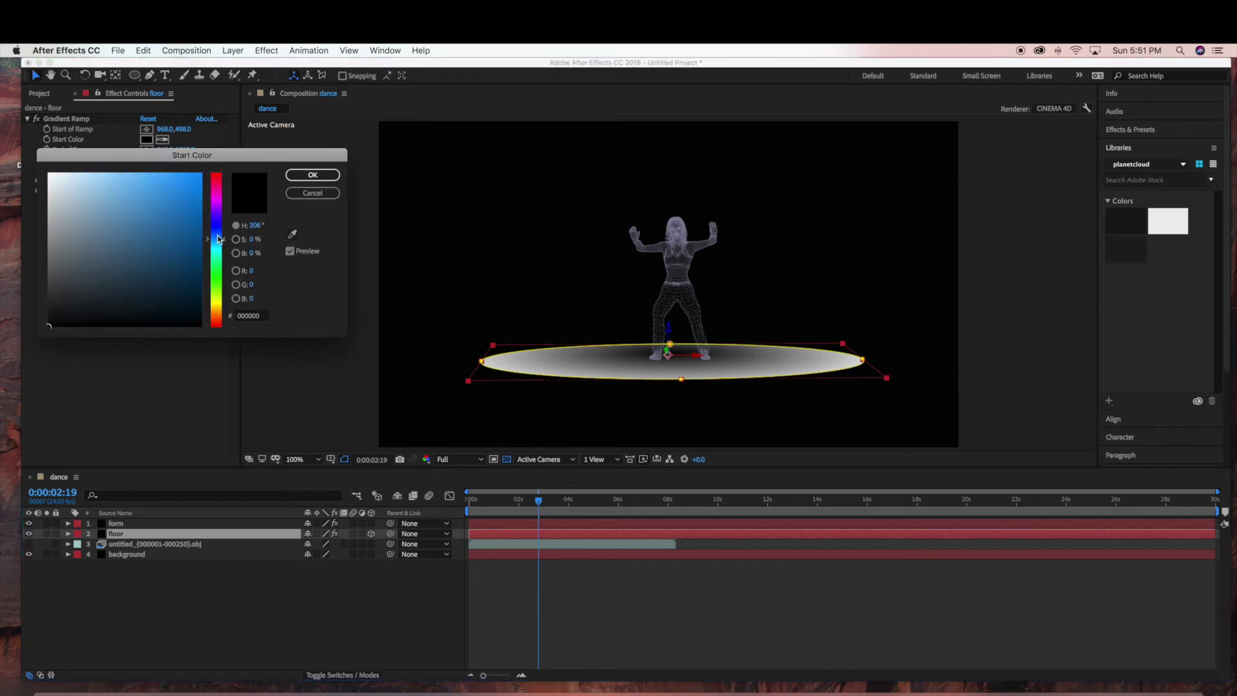
left_click(192, 205)
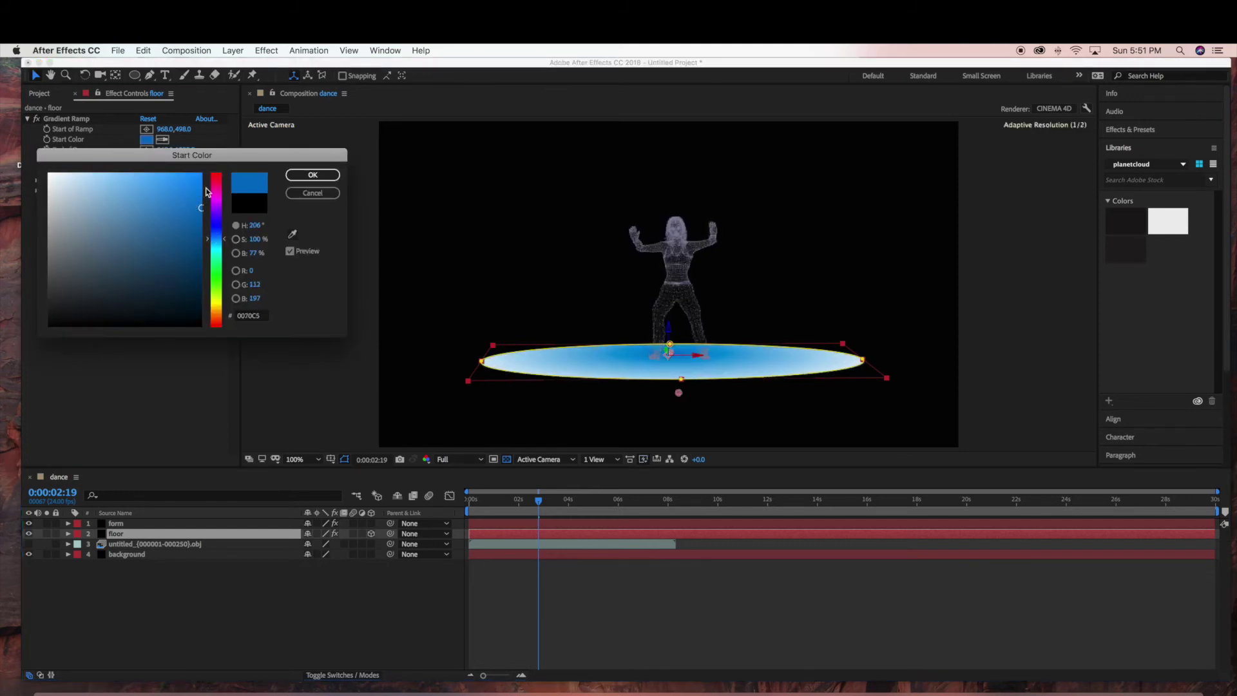
left_click(312, 176)
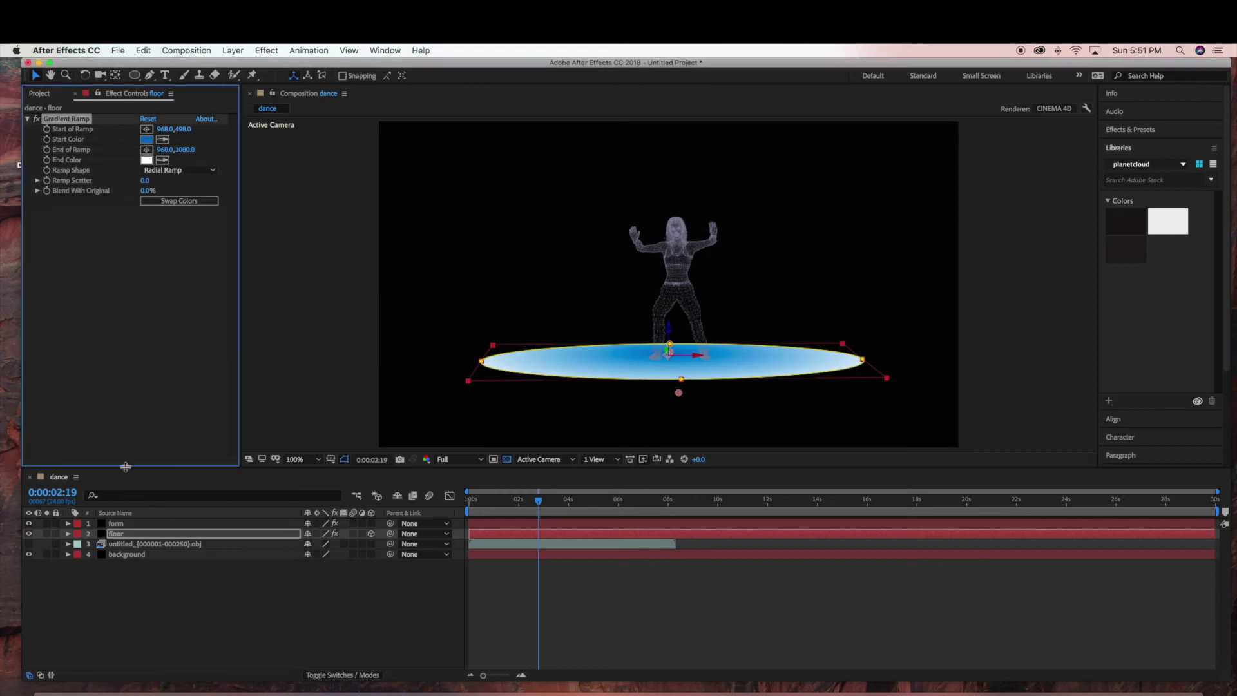
left_click(353, 675)
left_click(334, 674)
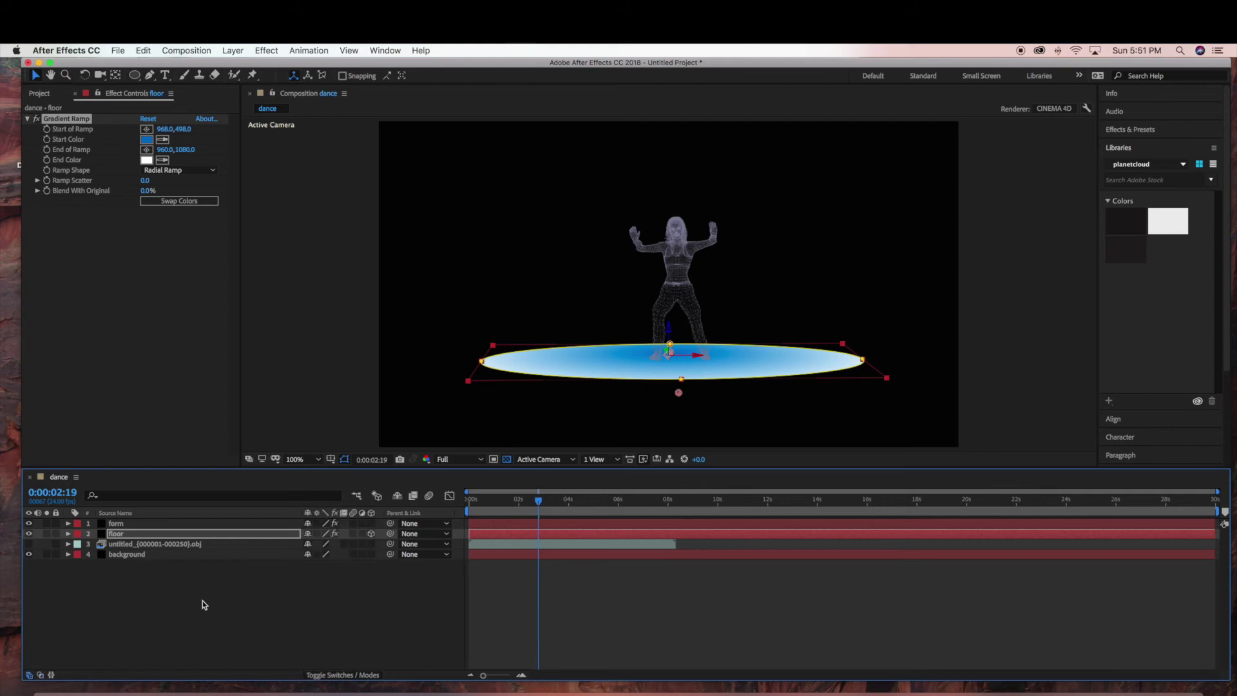
Set the floor's Blend With Original to 36% and feather its Mask 1 edges
left_click(68, 534)
left_click_drag(153, 193, 176, 193)
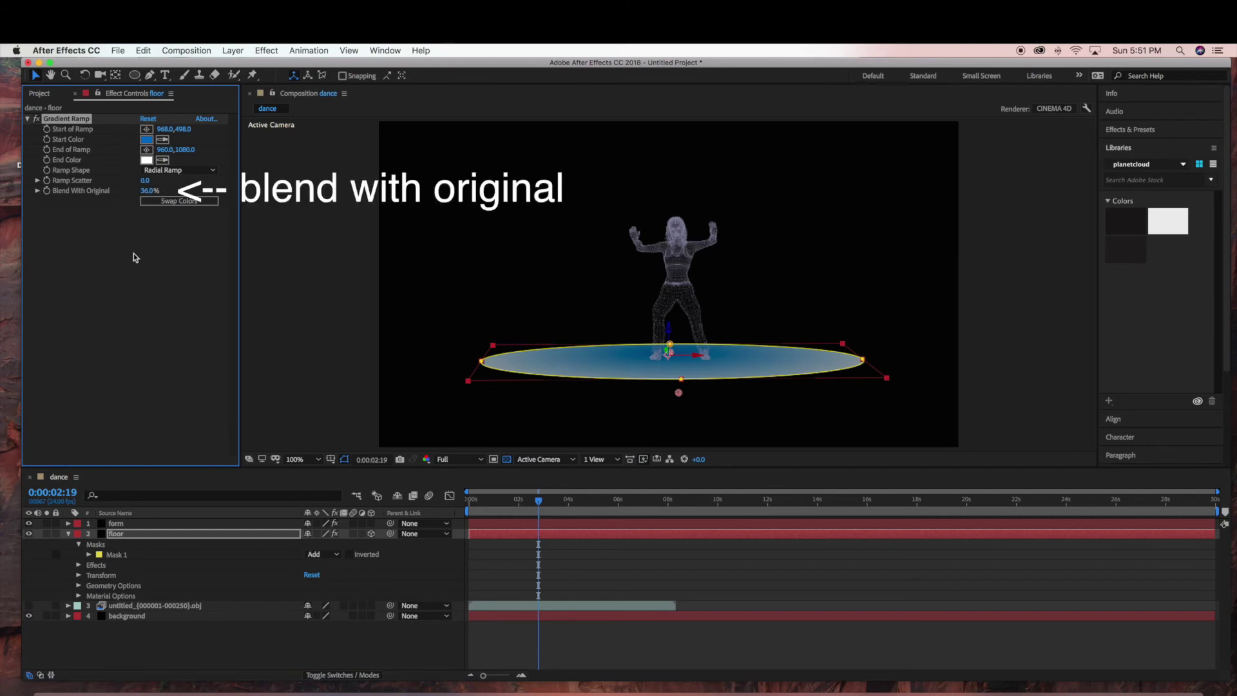
left_click(89, 556)
left_click_drag(315, 574, 353, 574)
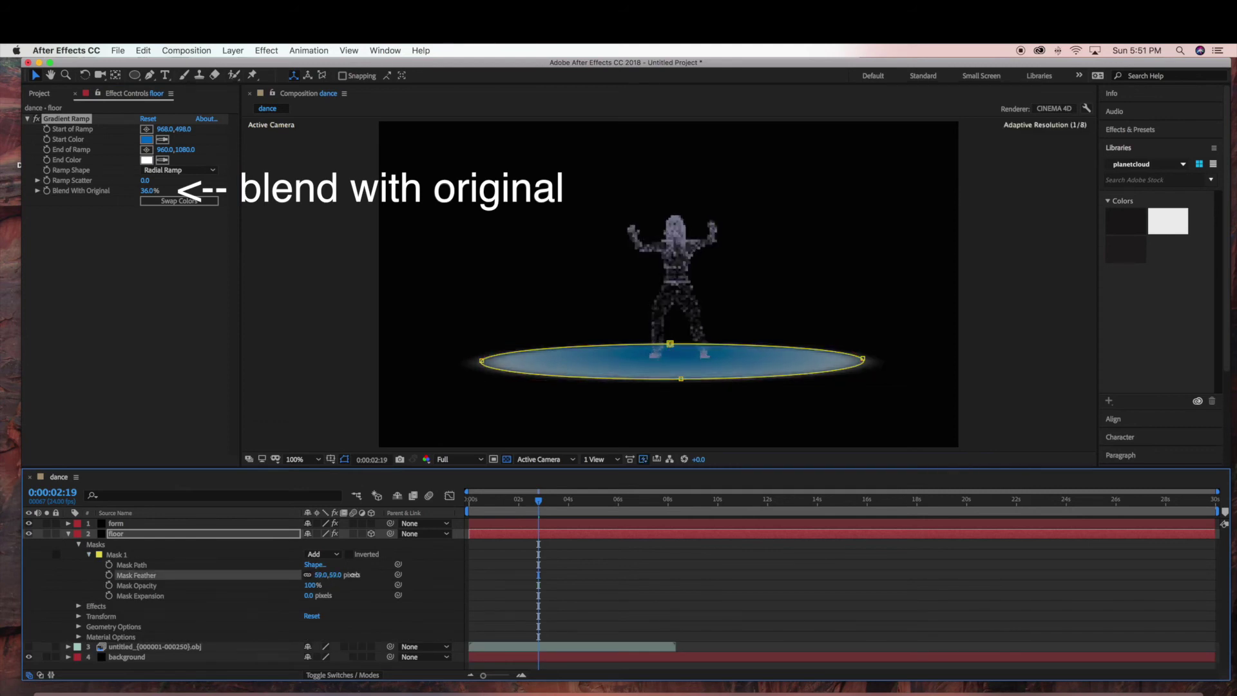
Lower the floor layer's Transform Opacity to 44%
left_click(79, 616)
scroll(262, 630, "down", 2)
left_click_drag(301, 665, 279, 665)
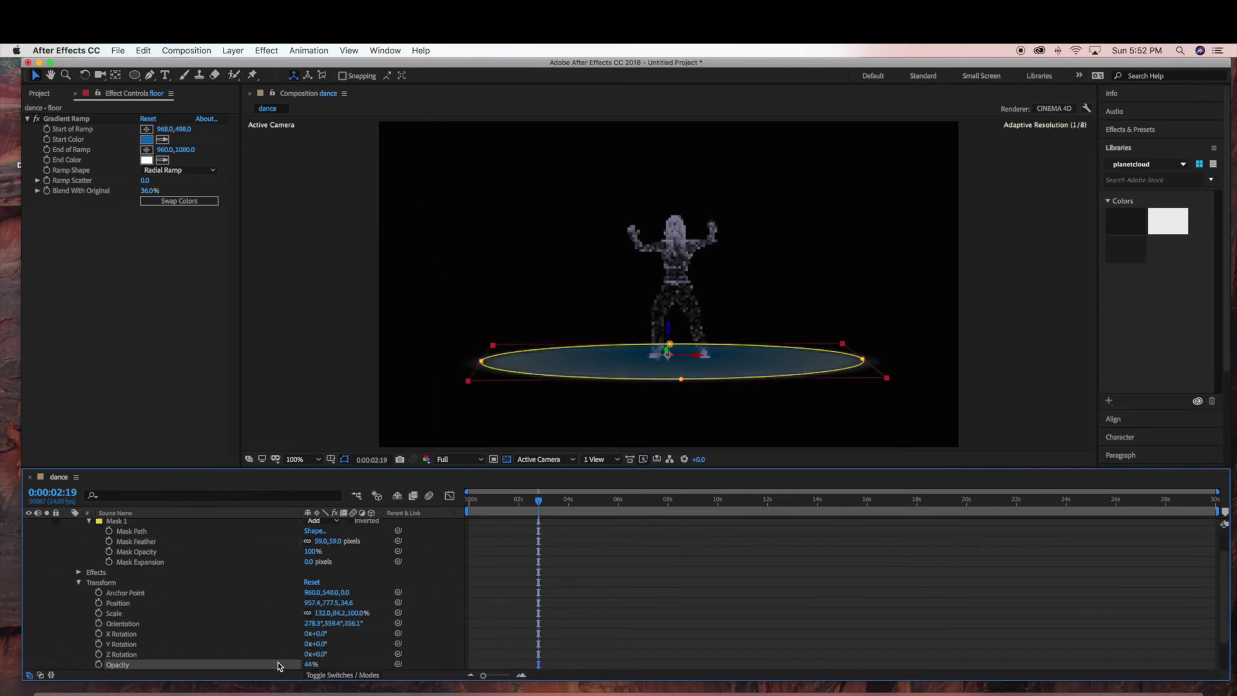
scroll(181, 623, "down", 2)
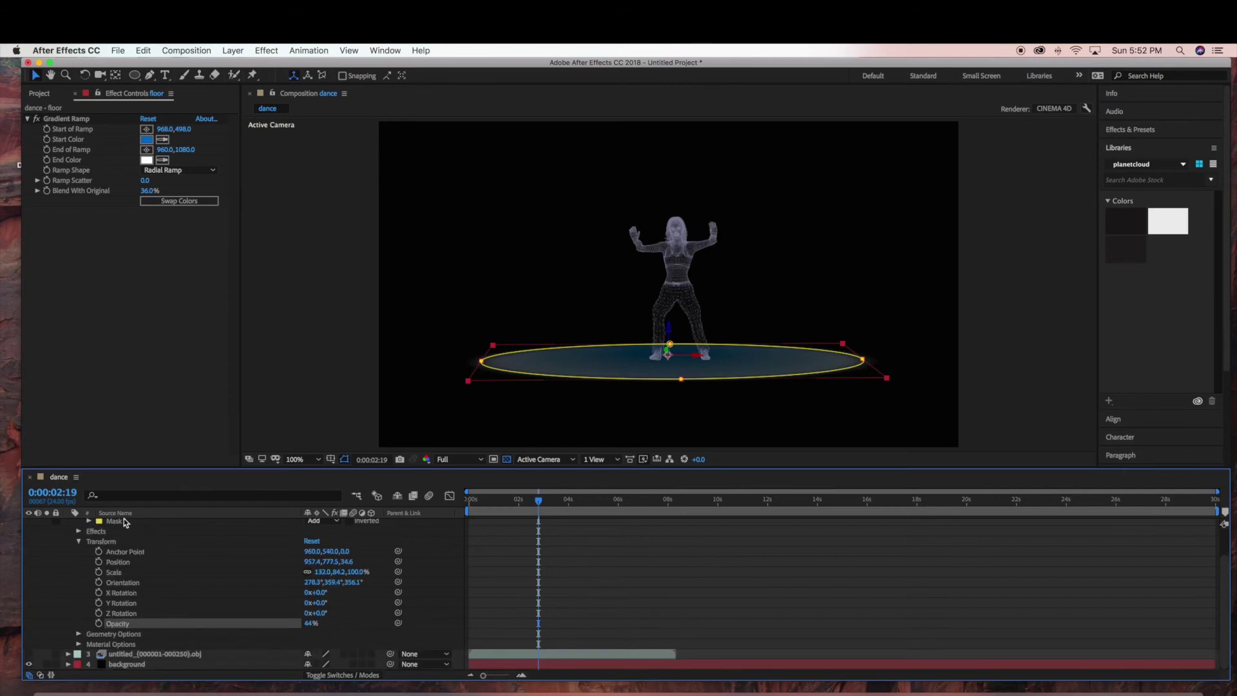
scroll(124, 522, "up", 2)
left_click(69, 534)
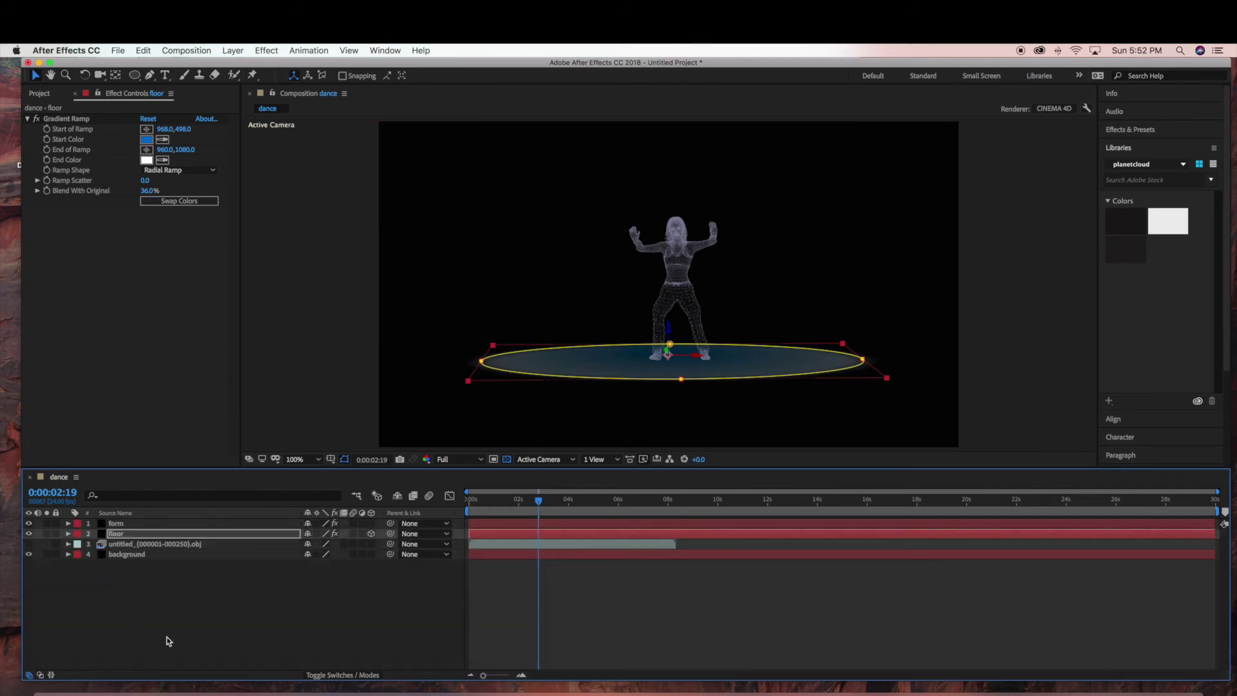
Reselect the floor and tilt it with the Rotation tool to lie flatter under the dancer
left_click(153, 612)
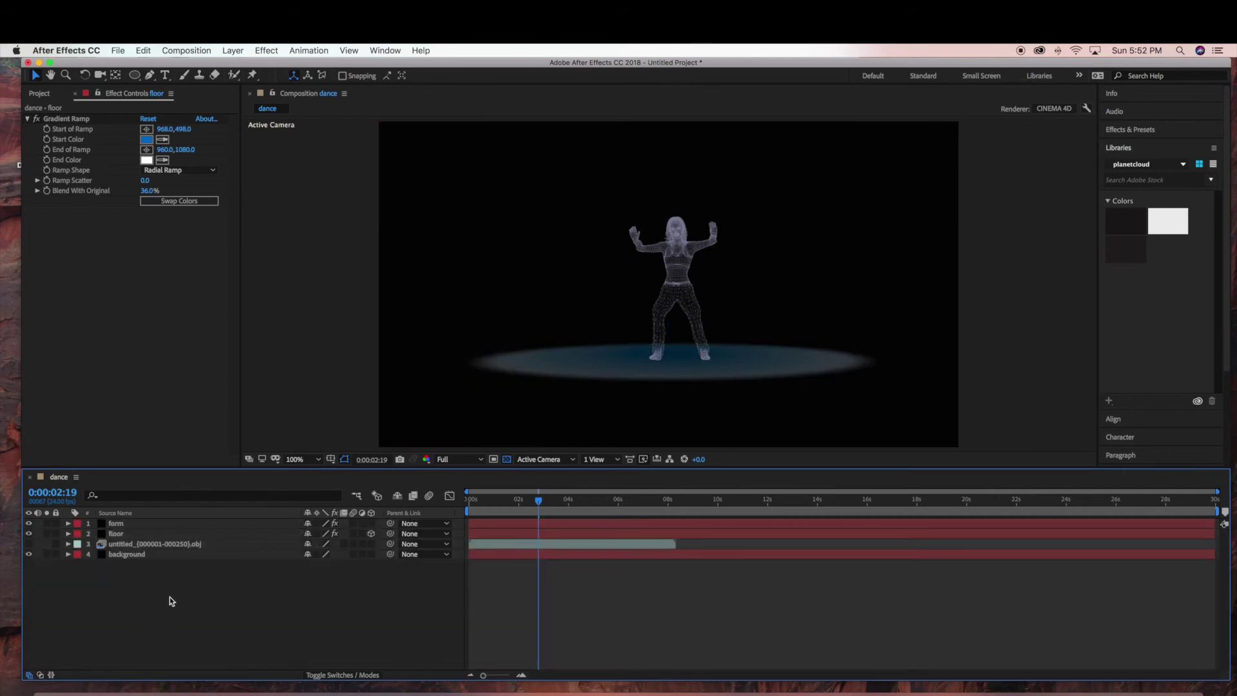
left_click(165, 523)
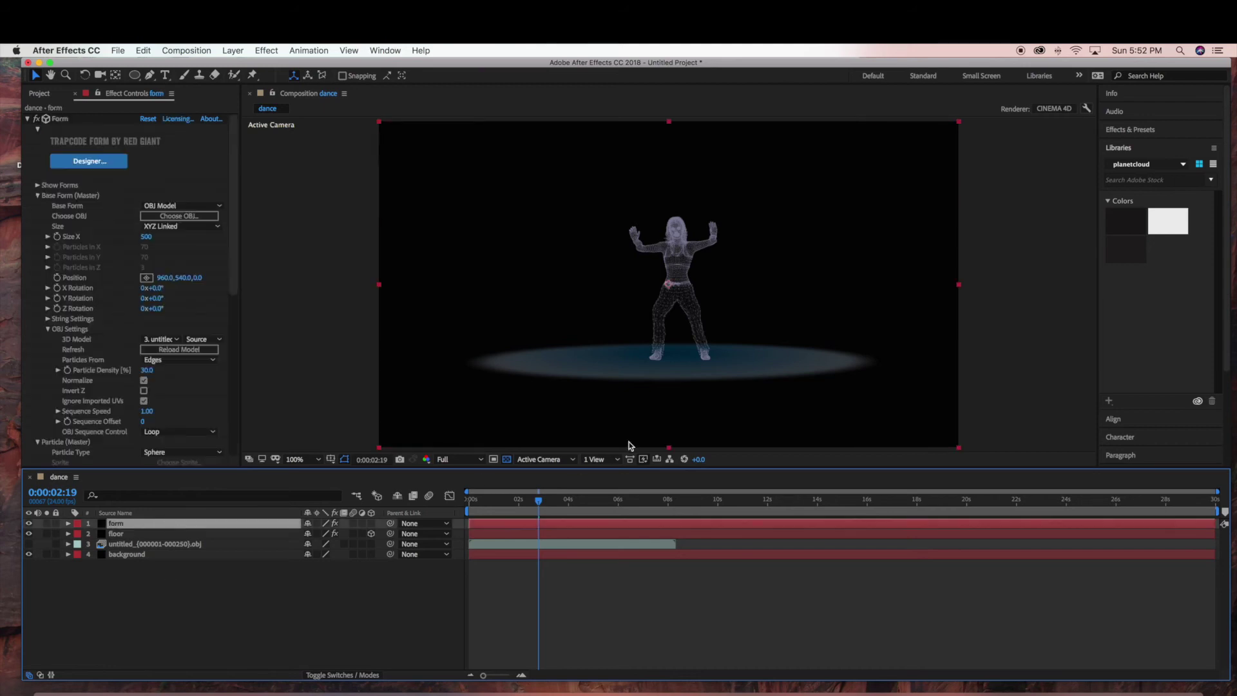
left_click(172, 533)
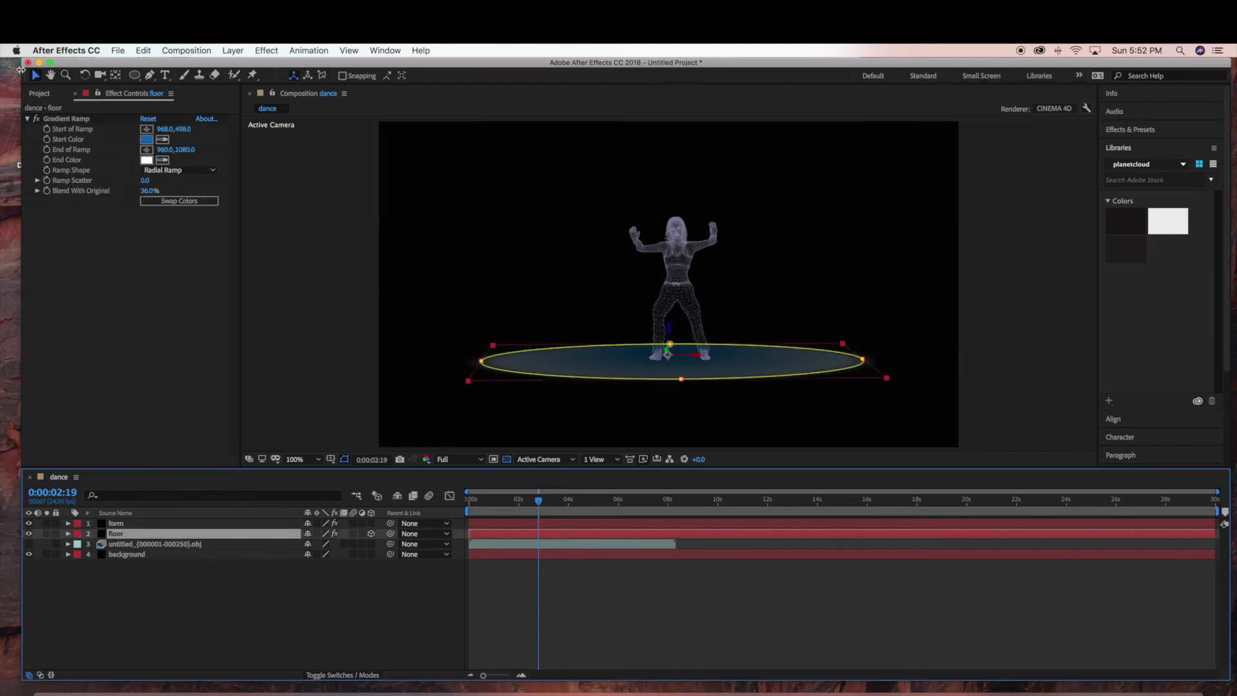
left_click(84, 75)
left_click_drag(645, 357, 643, 357)
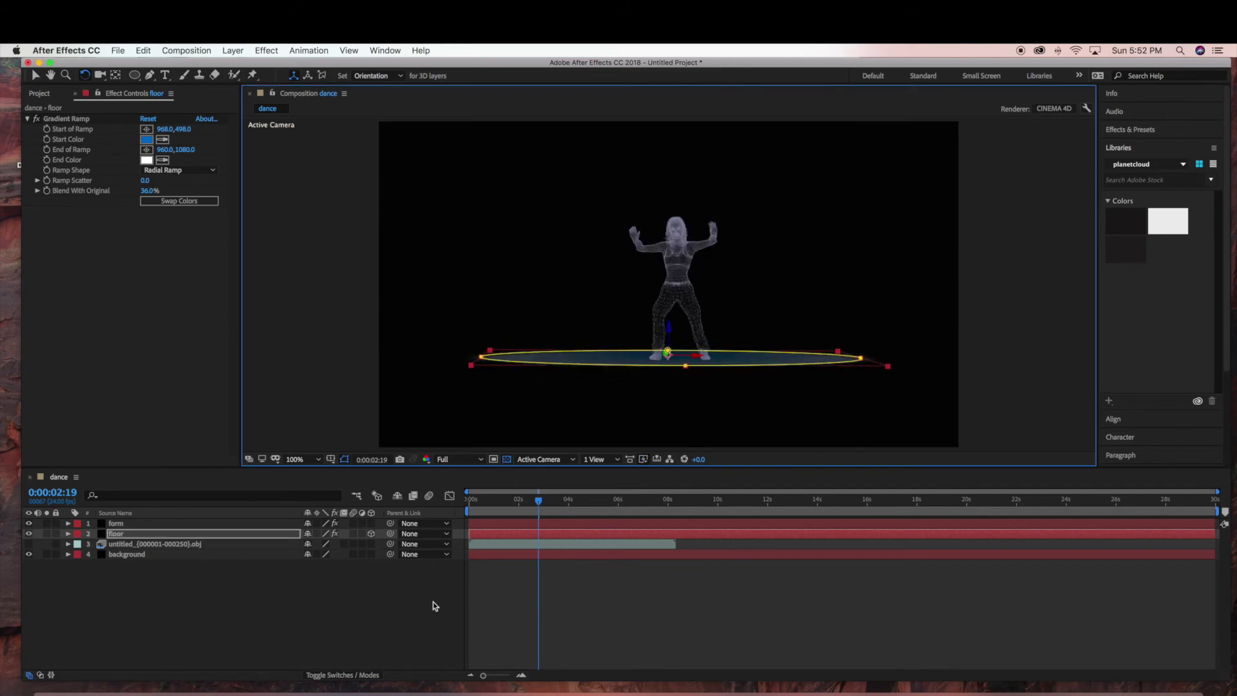
left_click(401, 584)
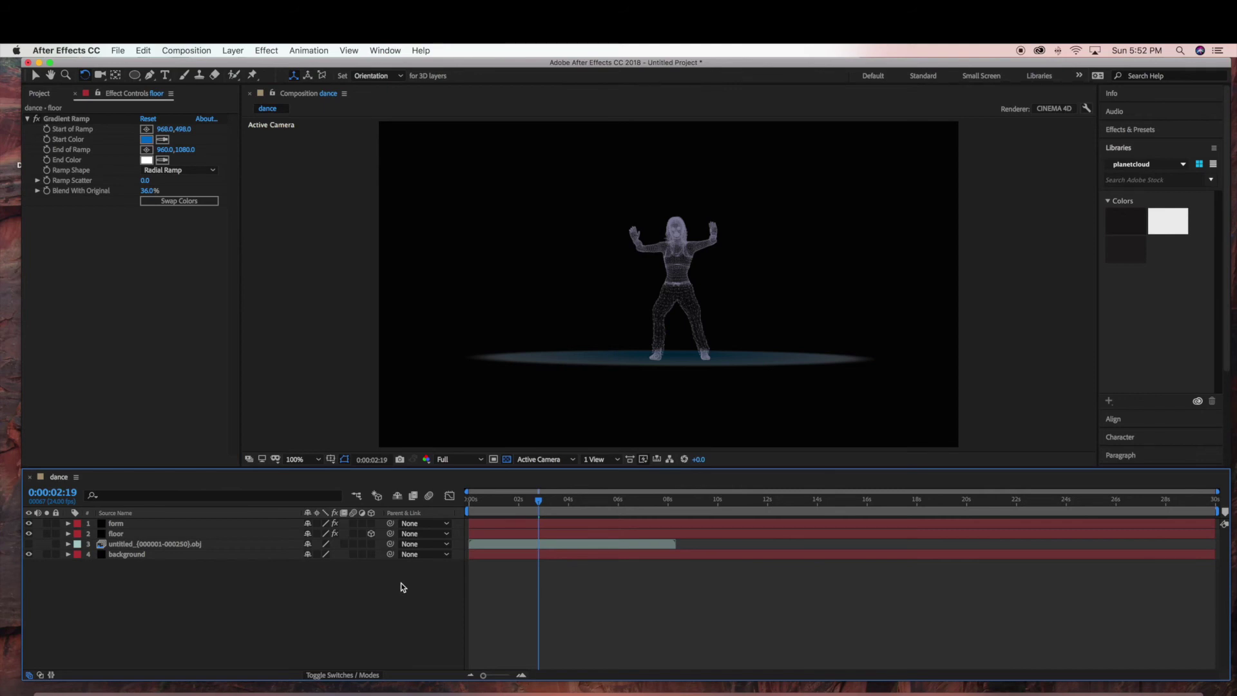
left_click(218, 555)
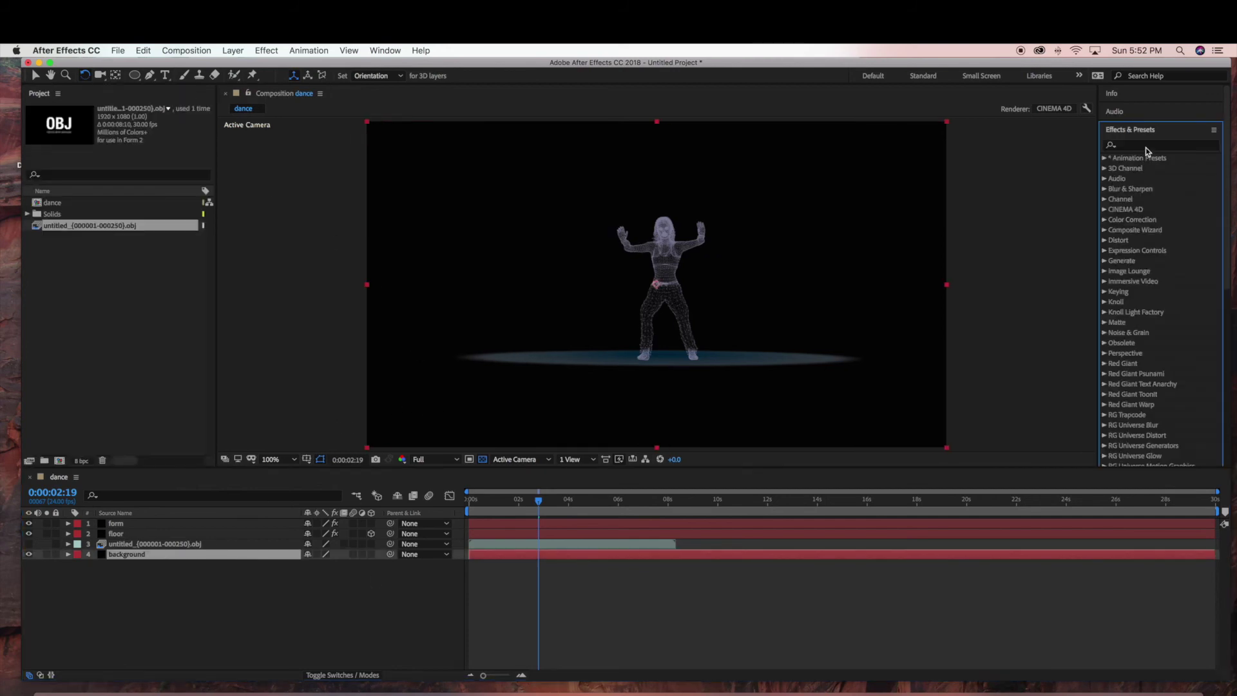
Apply Fractal Noise to the background with Terrain type, Brightness -11 and 8% opacity
left_click(1146, 146)
type("fra")
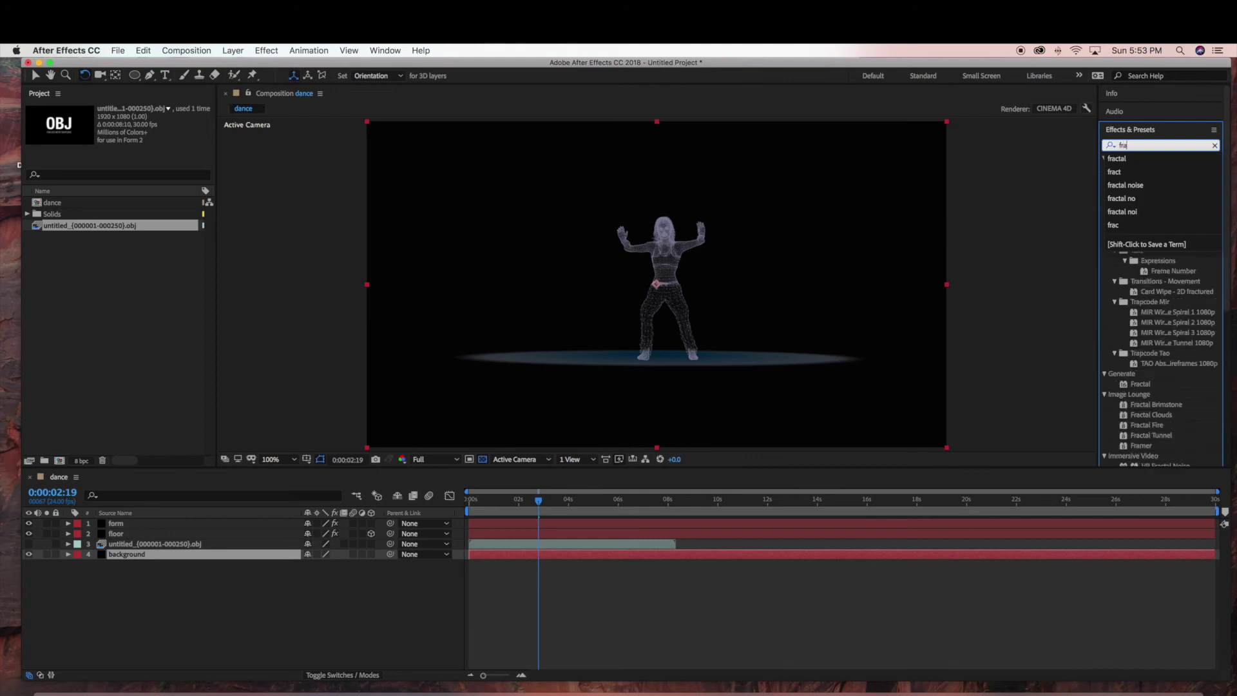
type("ctal noise")
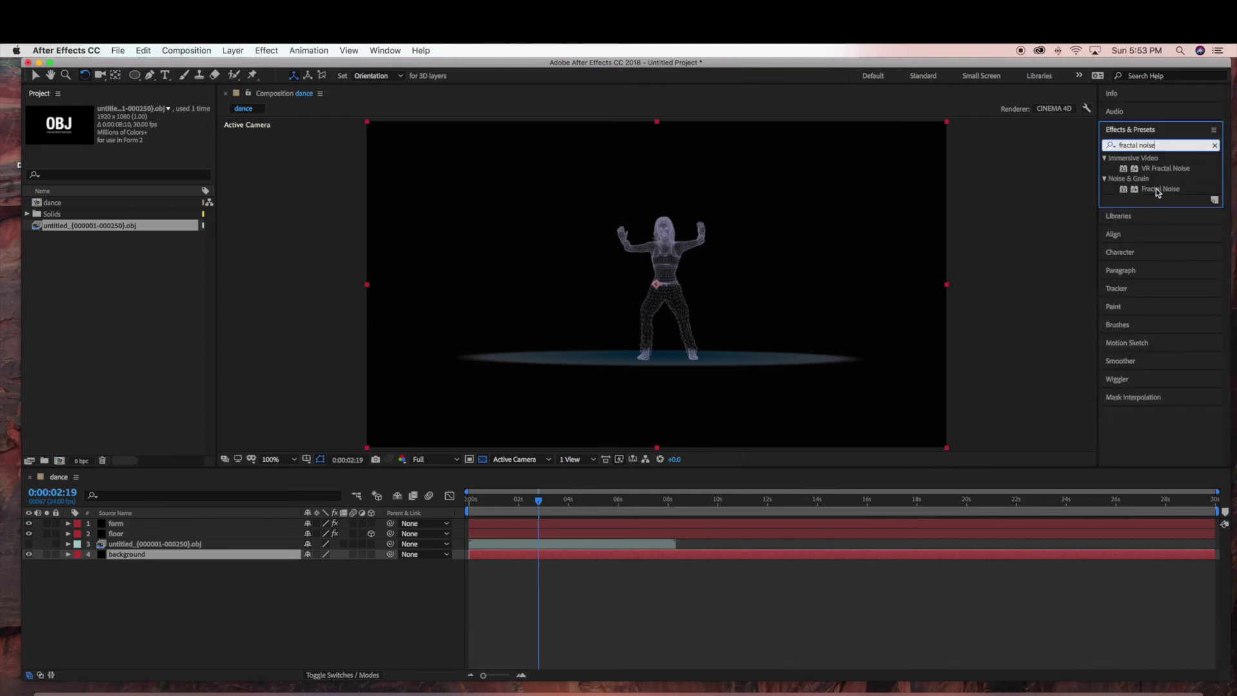
left_click_drag(1158, 192, 211, 555)
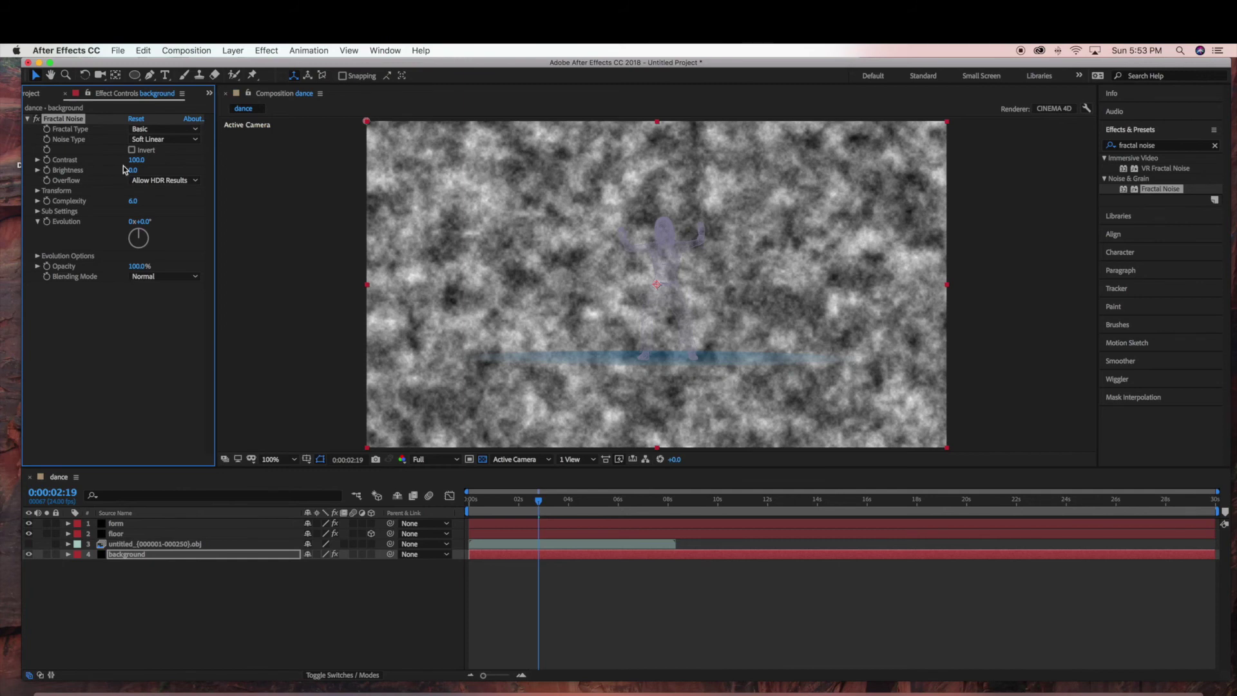
left_click(169, 132)
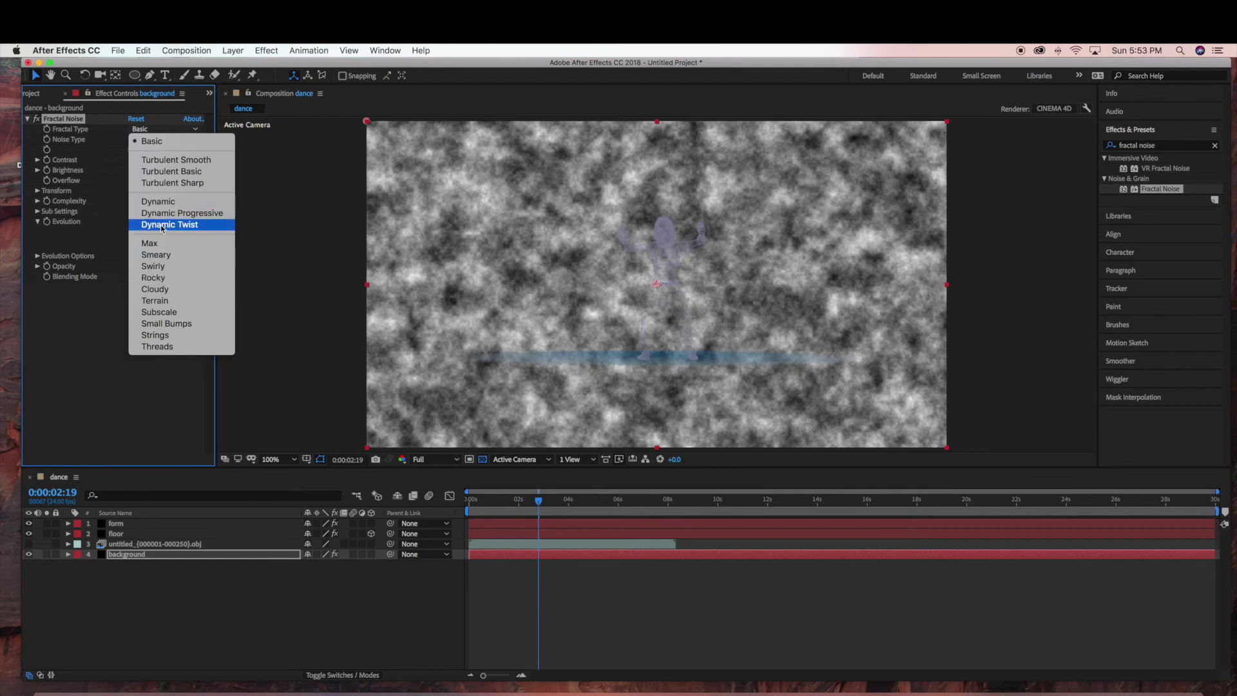
left_click(146, 300)
left_click_drag(159, 171, 136, 201)
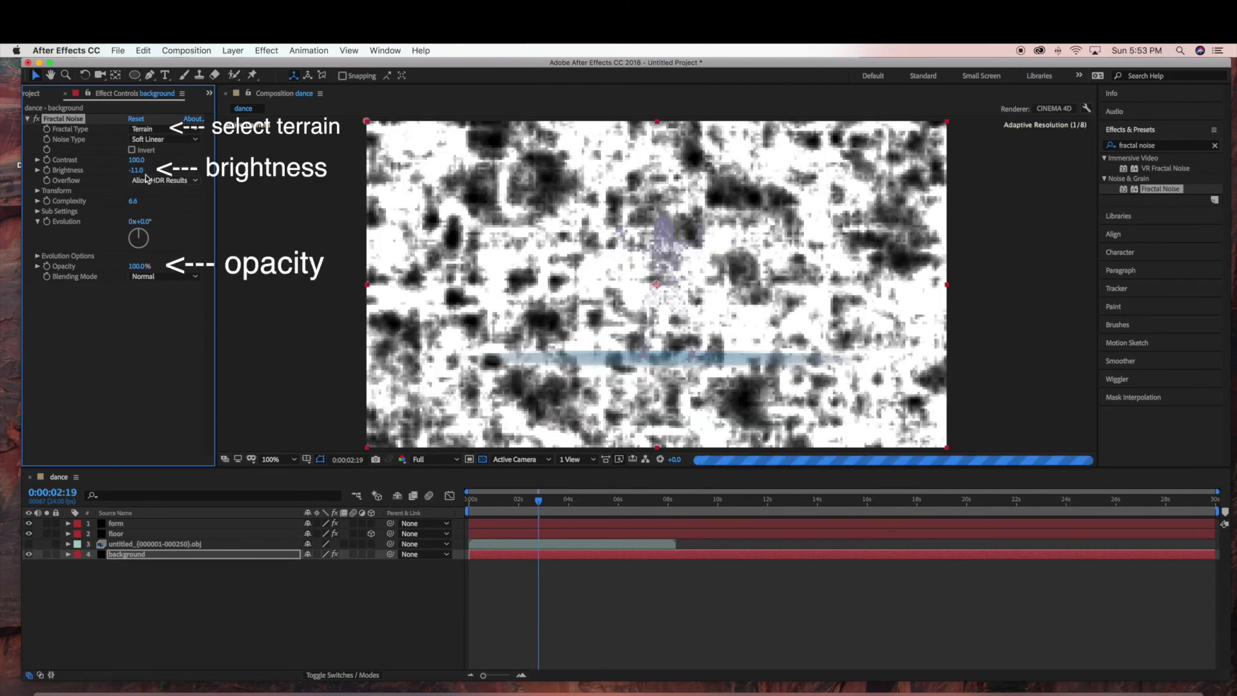
left_click_drag(138, 270, 84, 268)
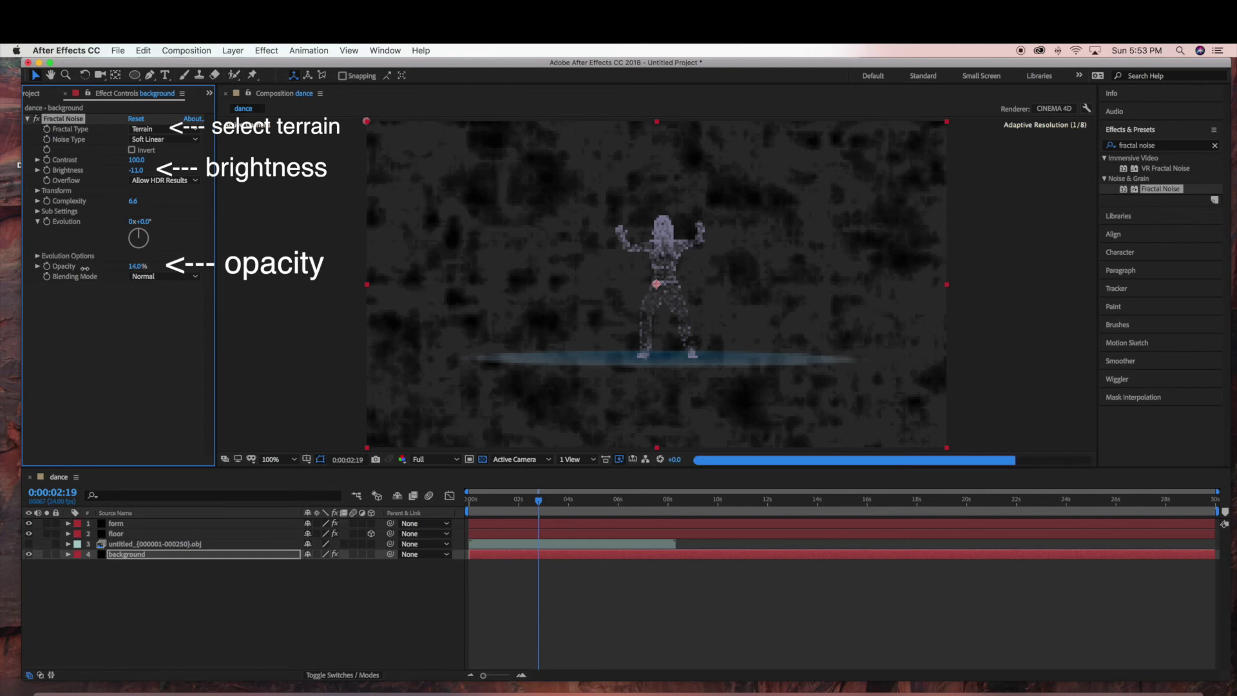
left_click_drag(81, 268, 83, 268)
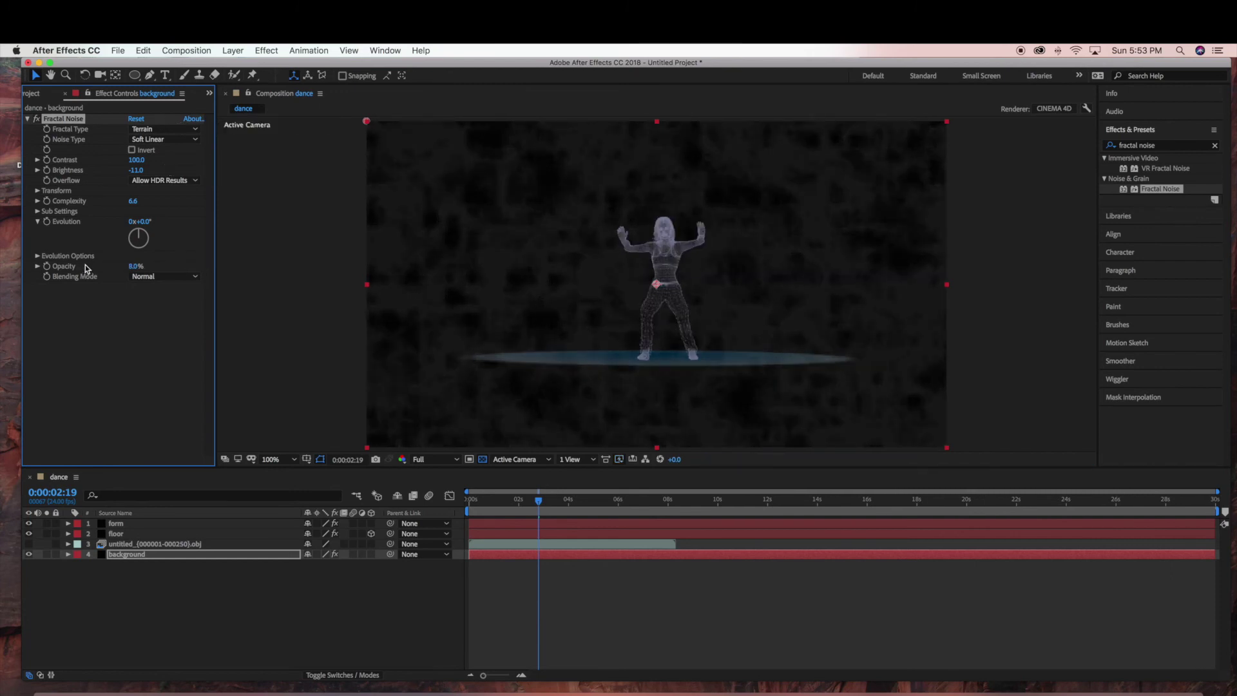
Try Add blending on the noise, then set it back to Normal
left_click(161, 276)
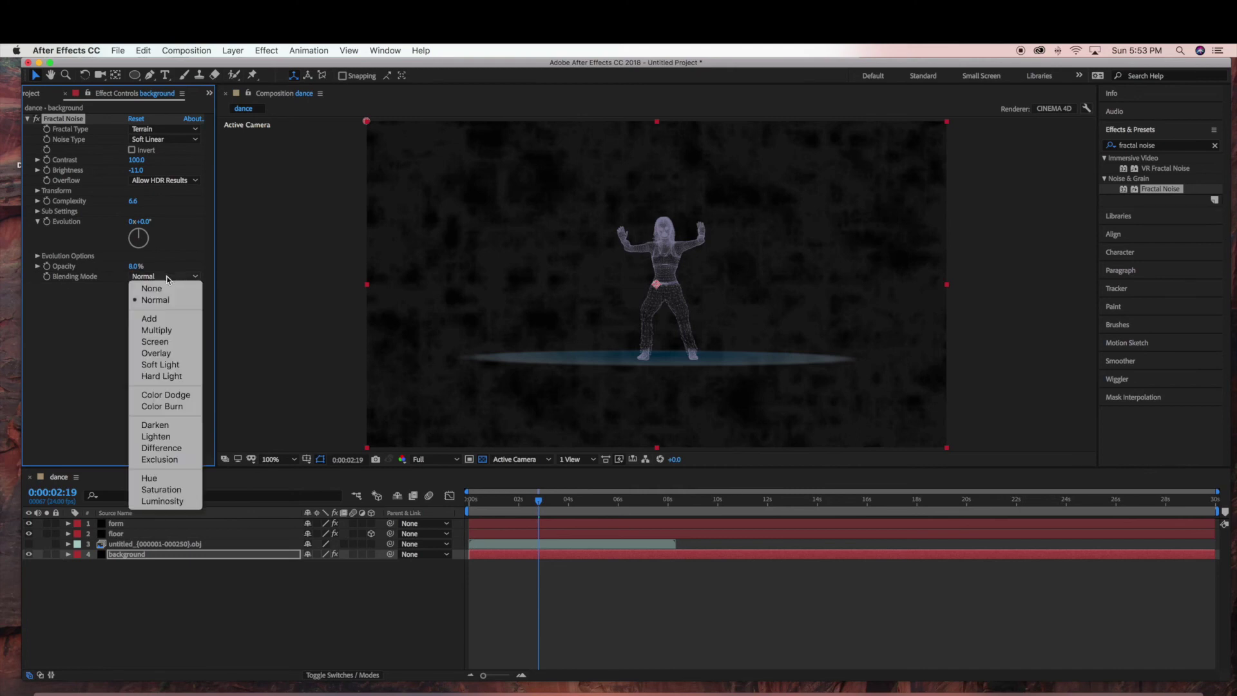
left_click(154, 322)
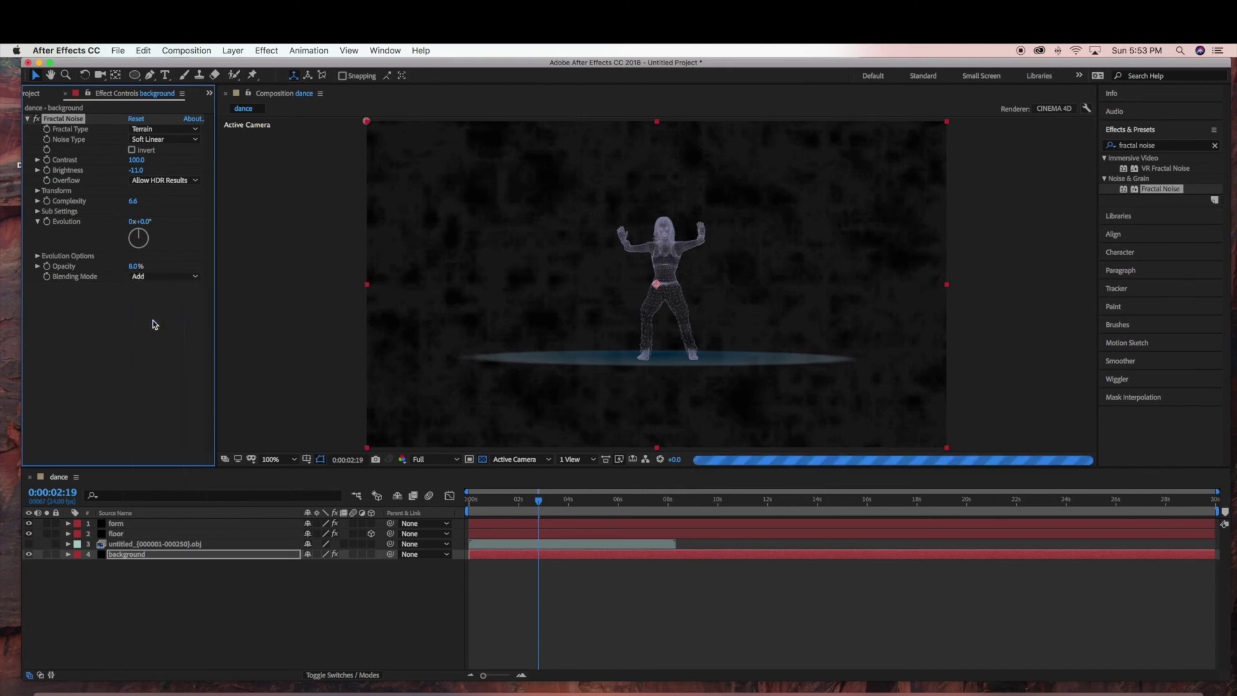
left_click(142, 278)
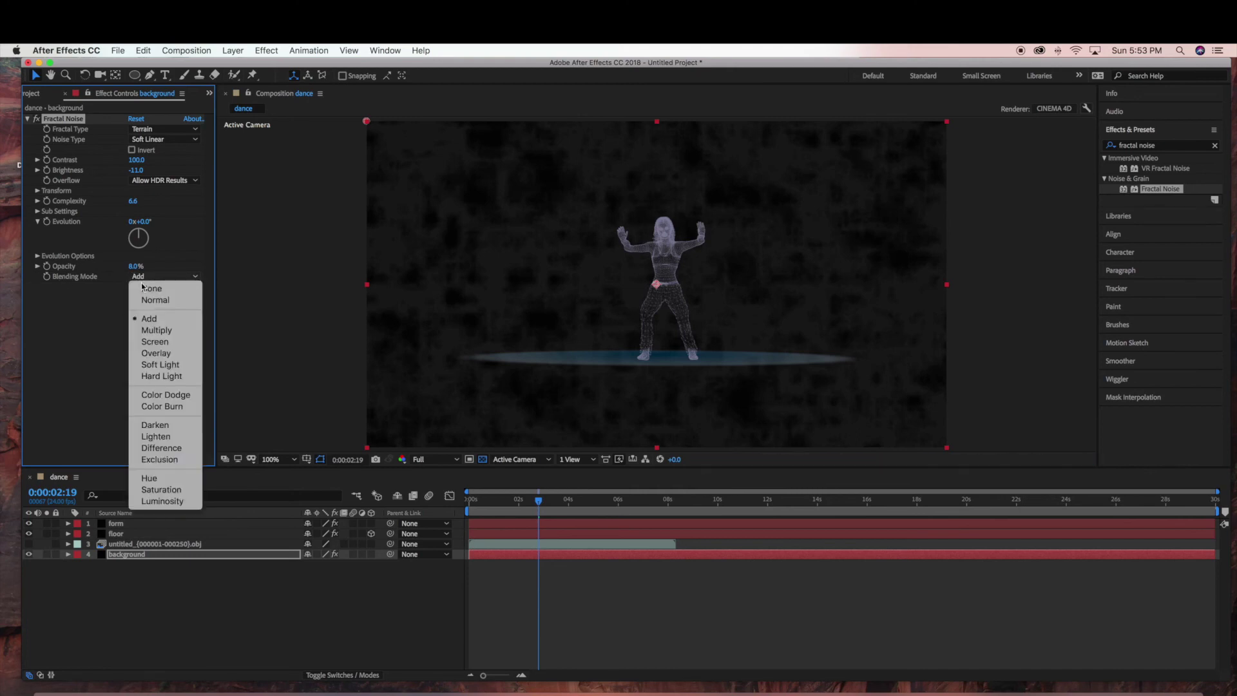
left_click(139, 301)
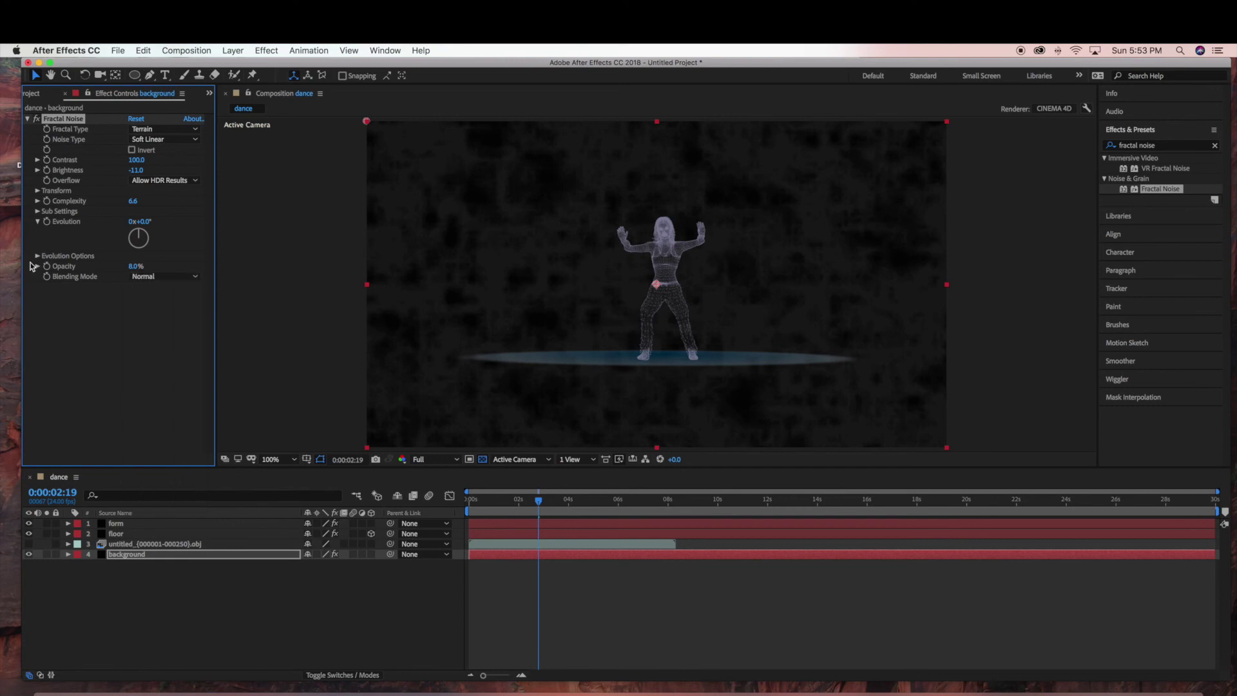
left_click(37, 257)
left_click(37, 256)
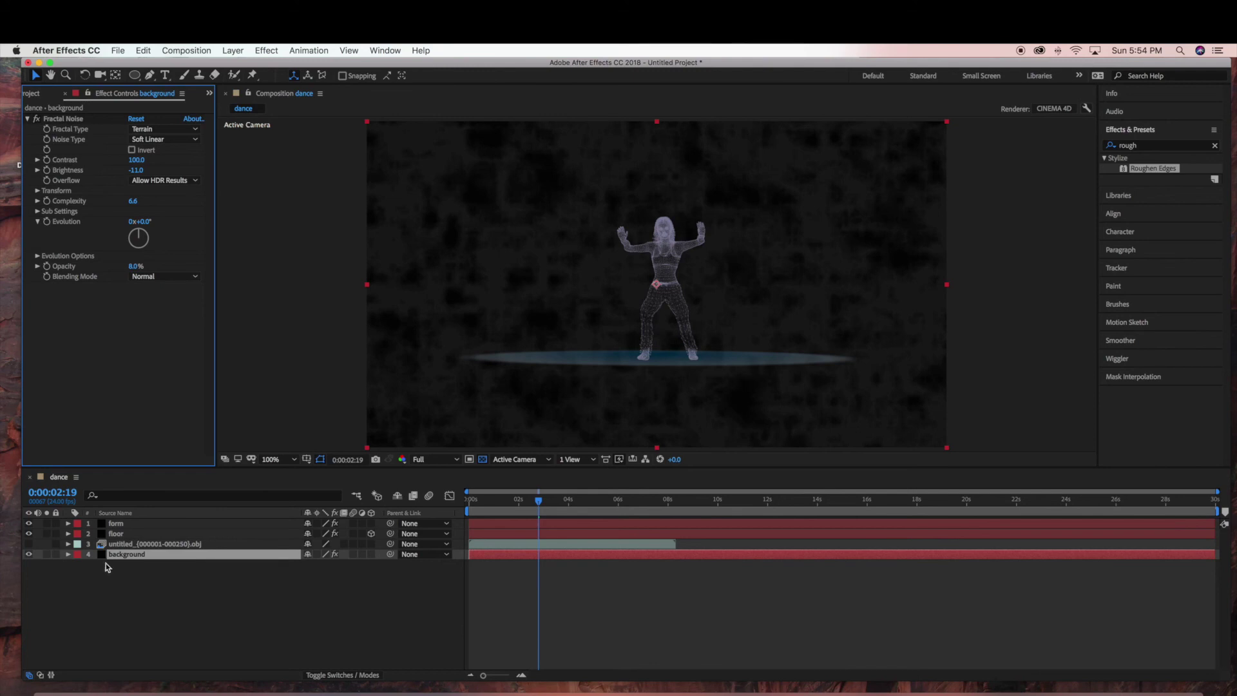
Drag the blue floor ellipse lower in the frame and rotate it in 3D
left_click(162, 534)
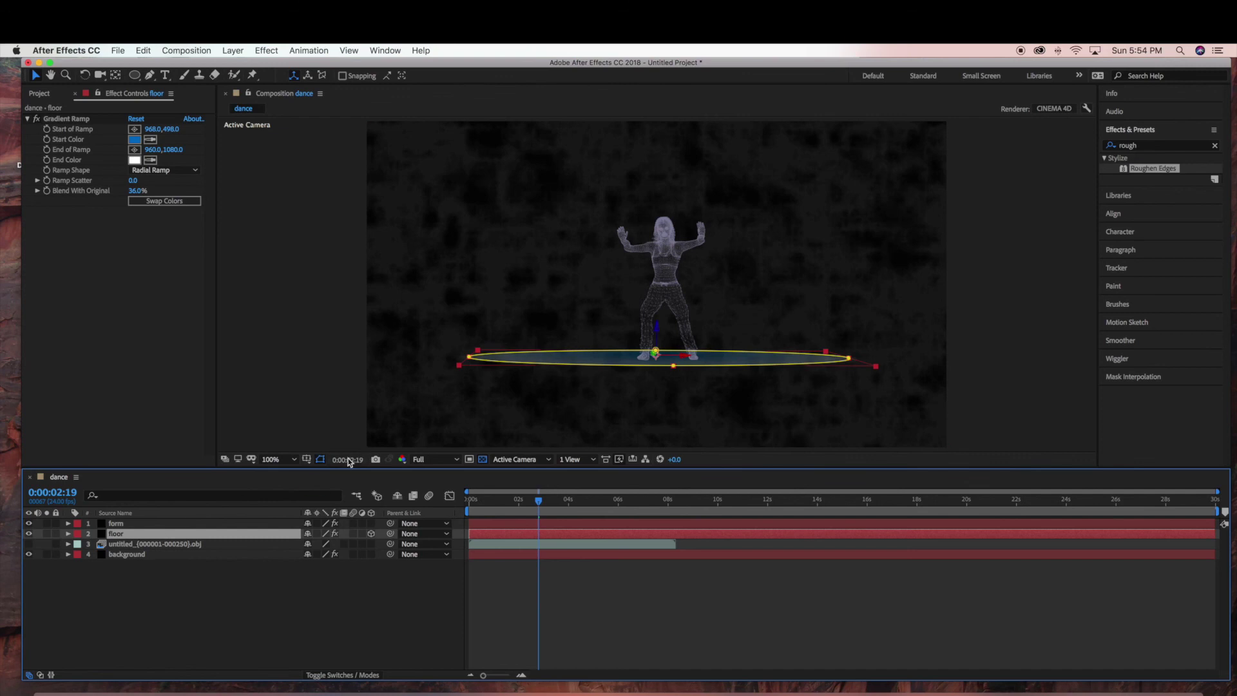
left_click_drag(661, 332, 655, 414)
left_click(341, 606)
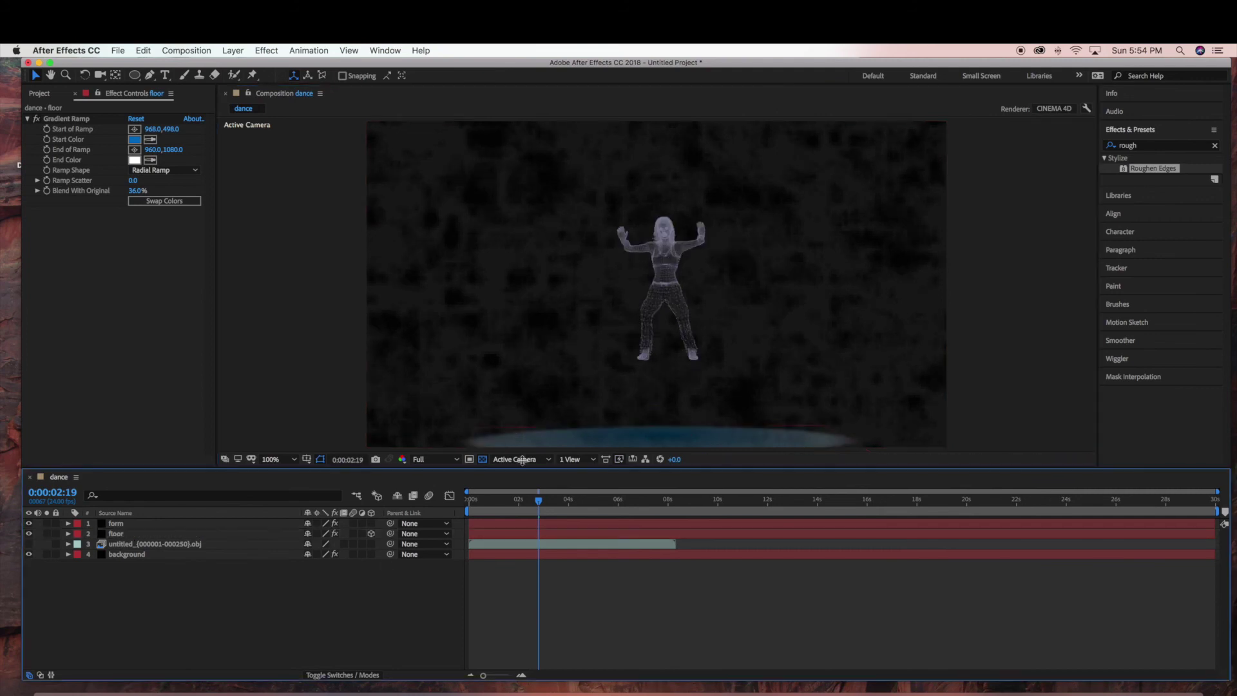
left_click(647, 442)
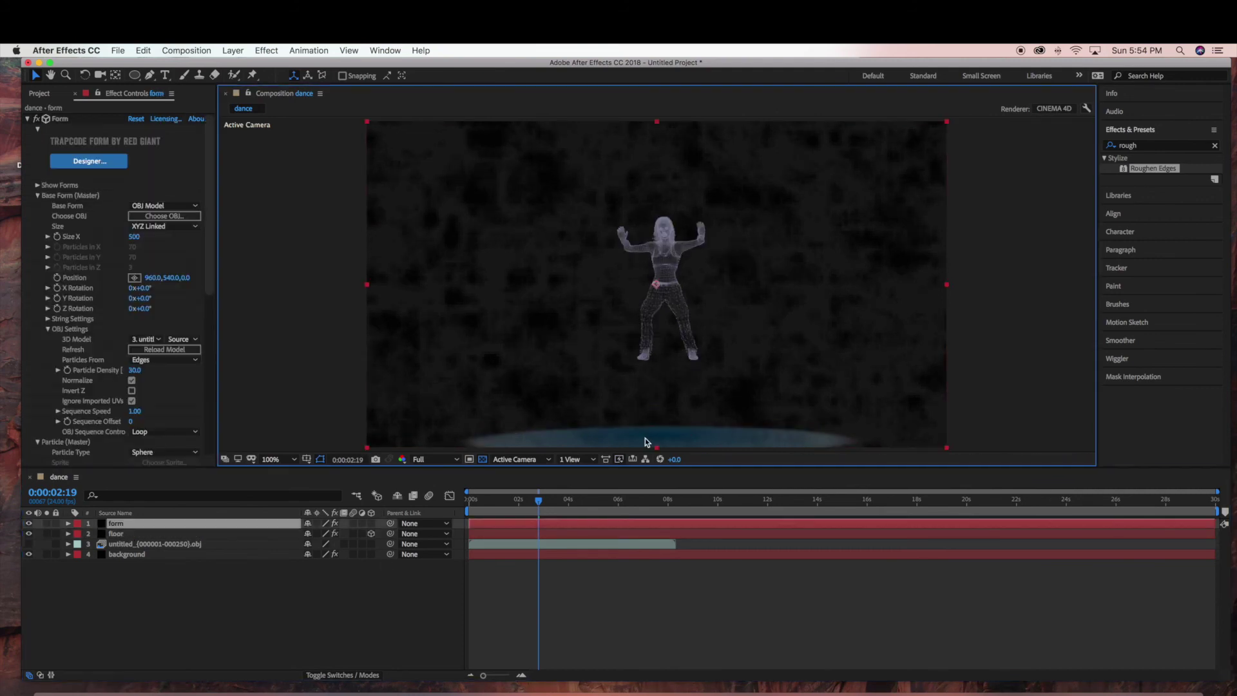
left_click(230, 535)
left_click(85, 76)
left_click(848, 439)
left_click_drag(848, 439, 848, 439)
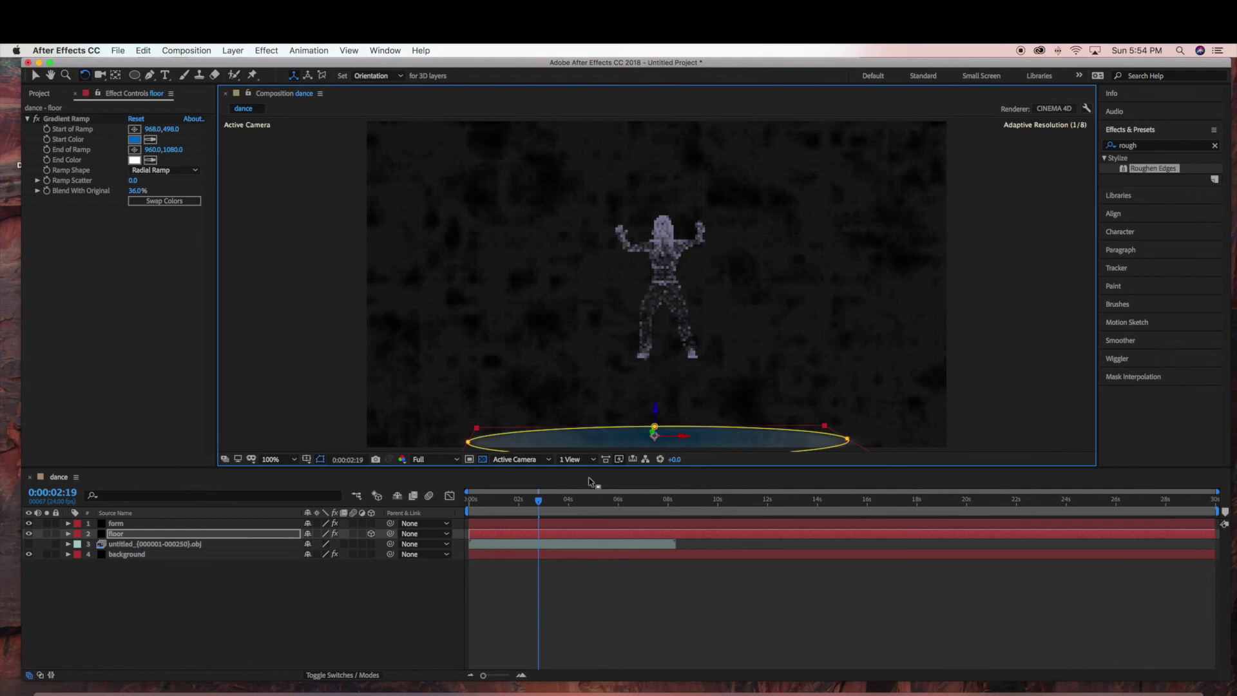
Move the dancer's form layer down so she stands on the floor
left_click(245, 524)
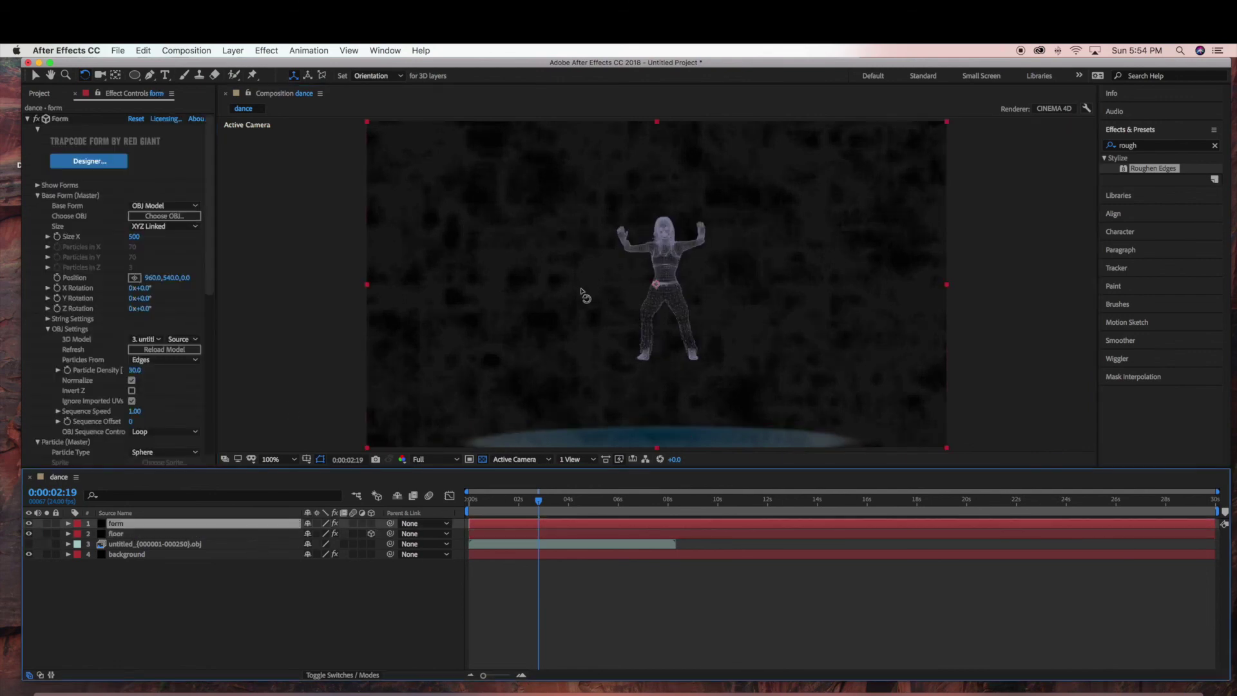
left_click(199, 536)
left_click(36, 76)
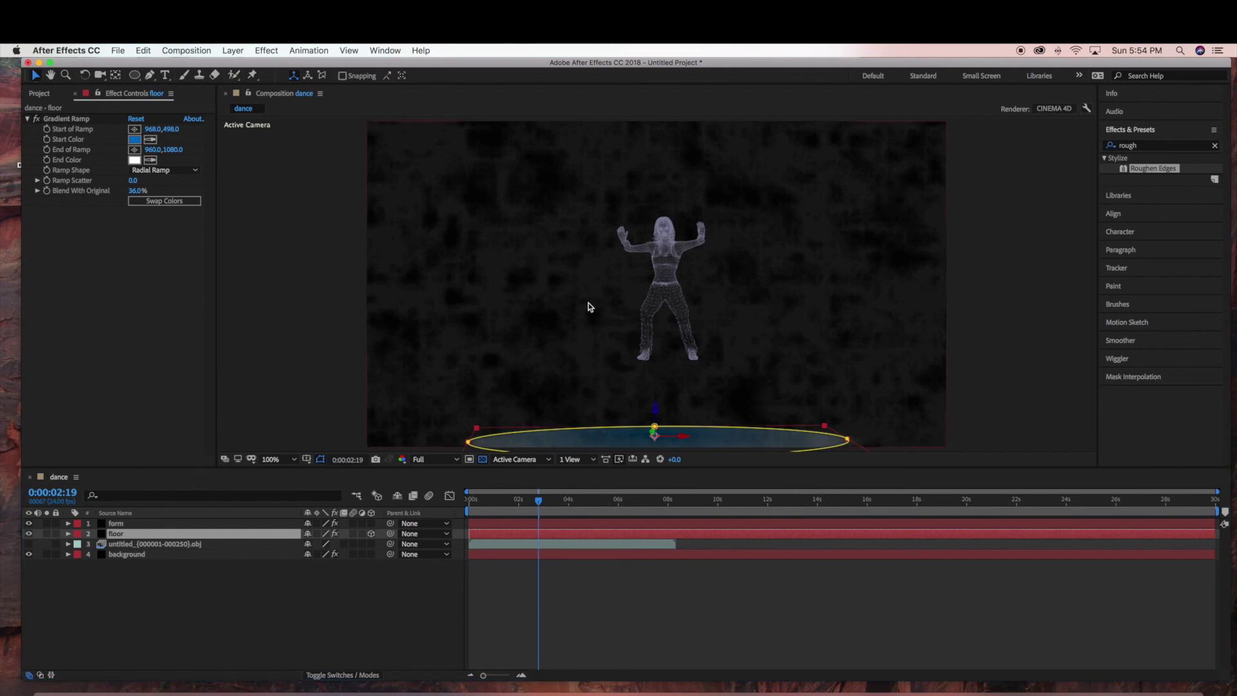
left_click(215, 523)
left_click_drag(582, 263, 572, 346)
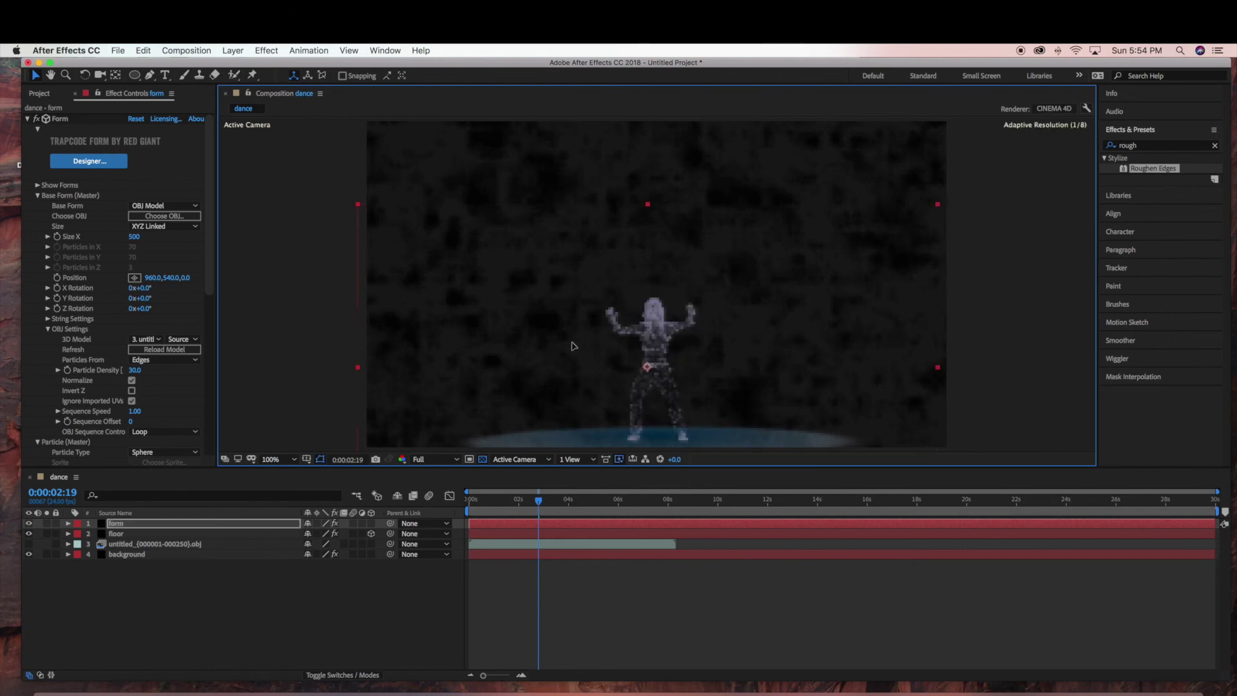
scroll(578, 331, "down", 1)
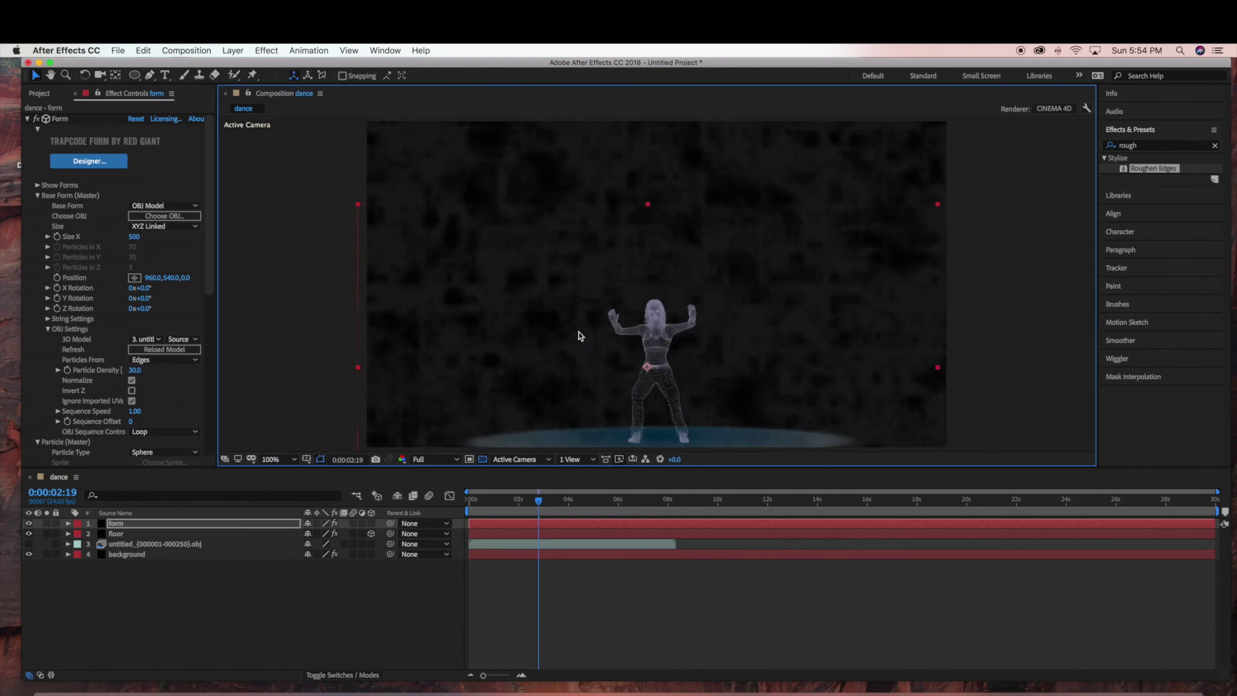
left_click(352, 589)
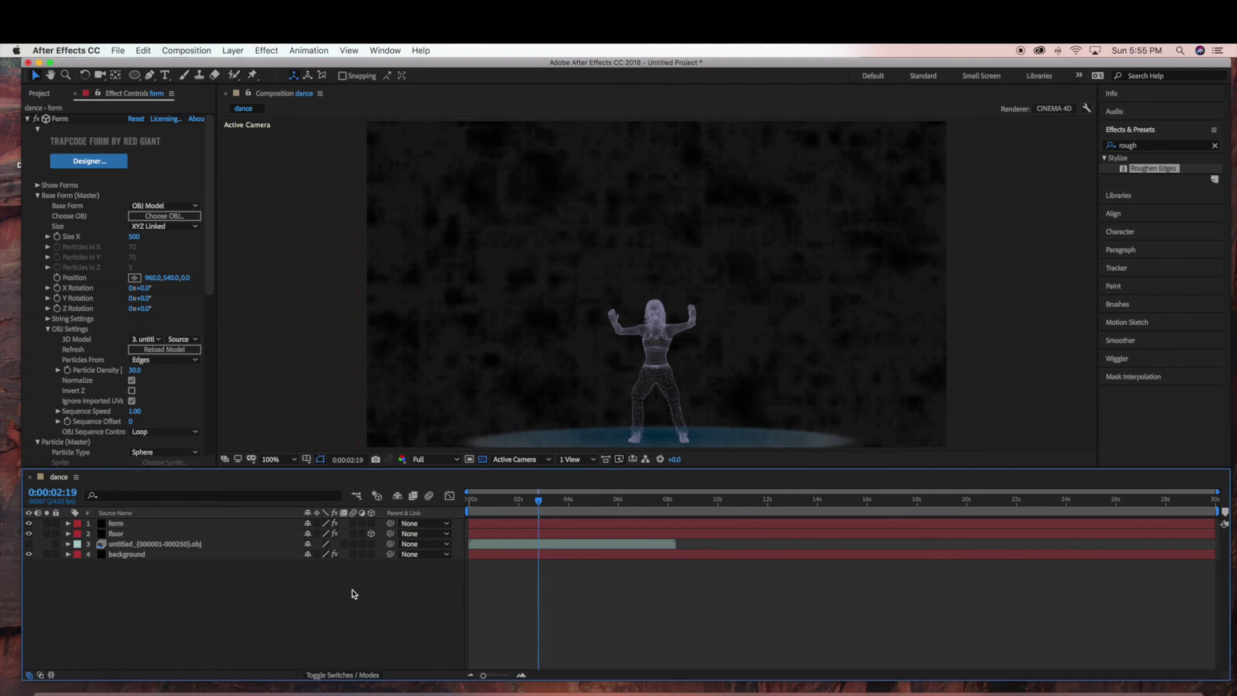
Scrub the dance through 0:00:08:20 and 0:00:18:04 to the end, then back to the start
left_click_drag(541, 504, 690, 509)
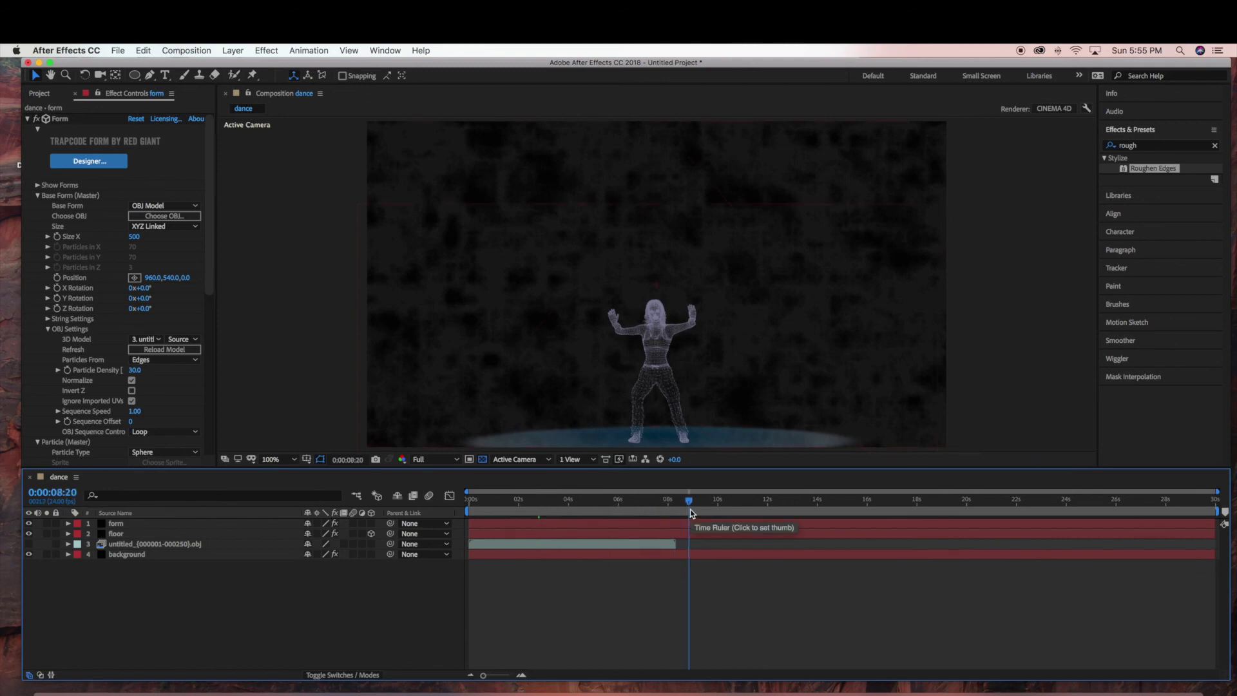
left_click_drag(732, 501, 918, 506)
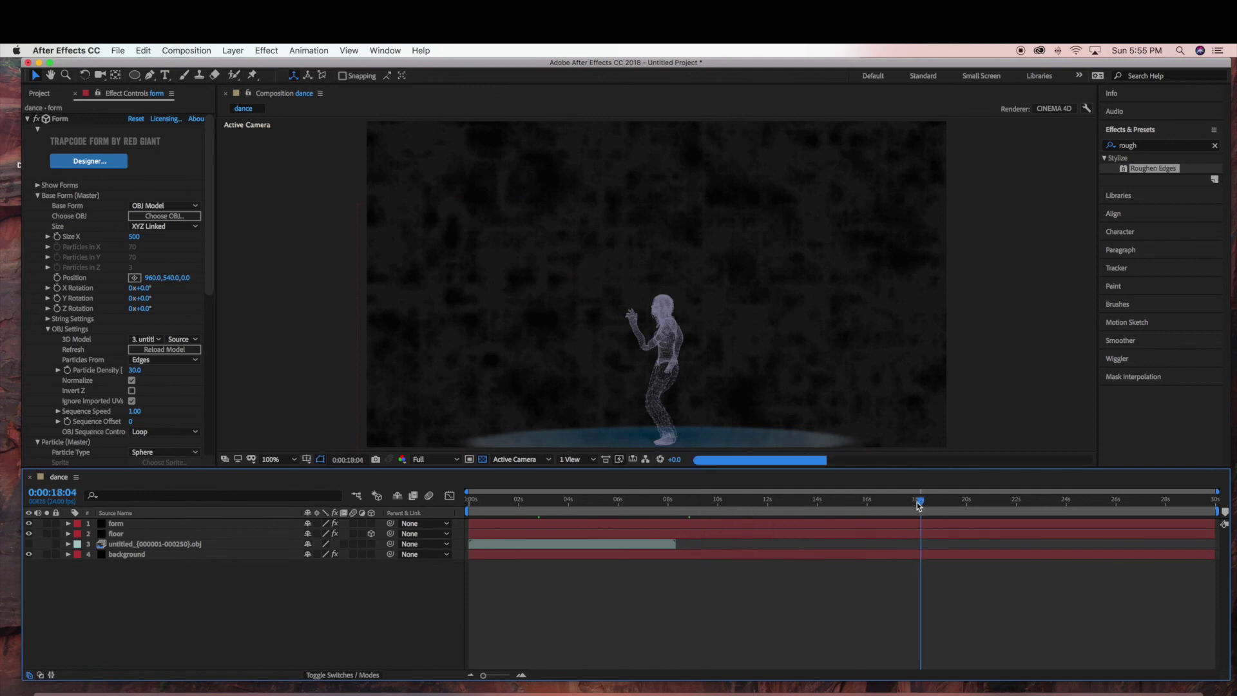
left_click_drag(921, 505, 1221, 505)
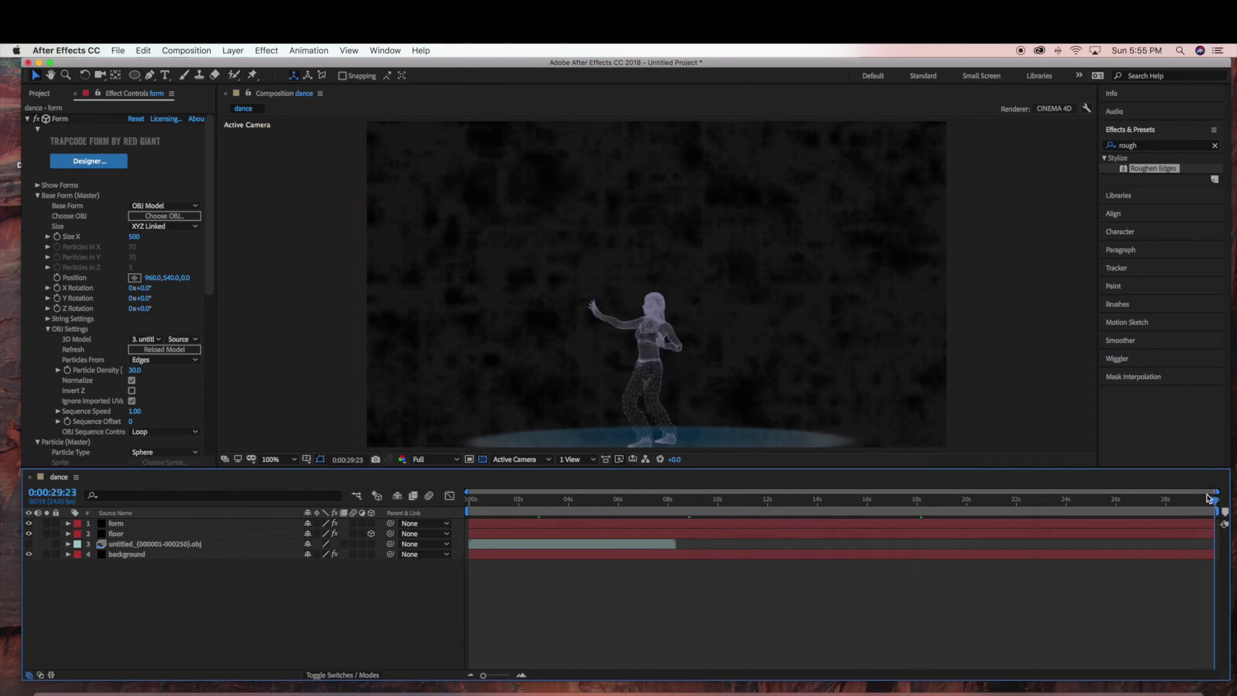
left_click_drag(1214, 500, 466, 502)
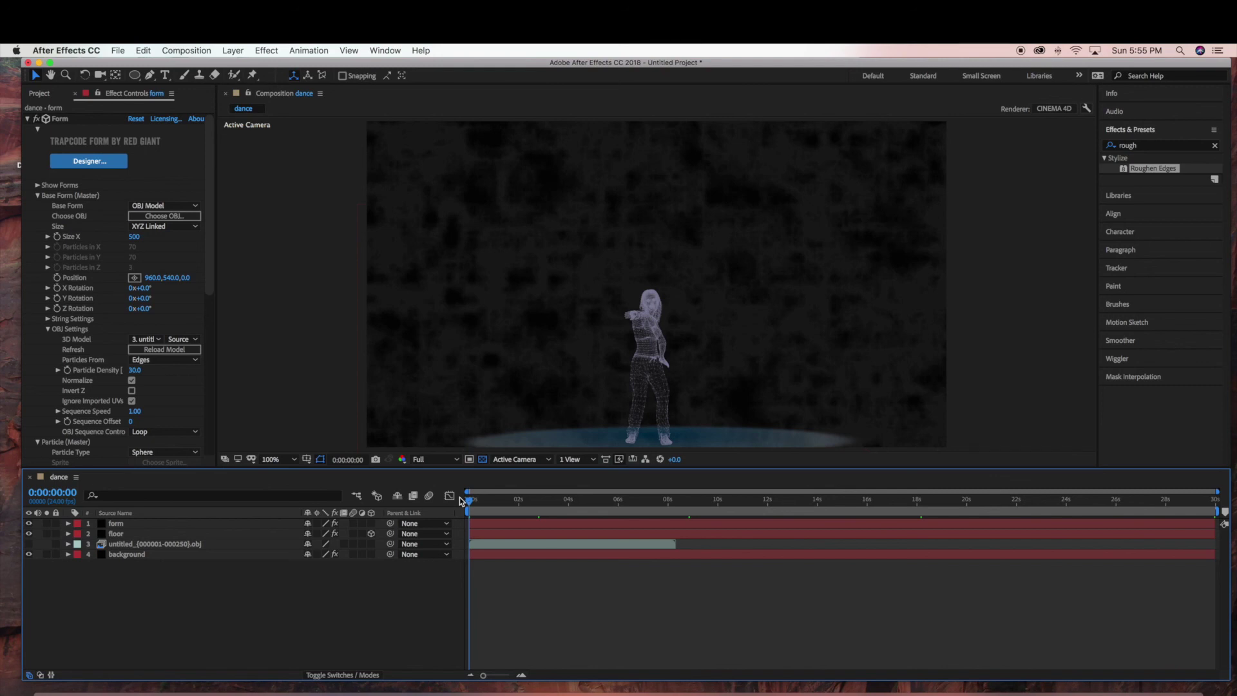
Enlarge the floor ellipse at 50% view zoom, then restore 100%
left_click(181, 534)
key("comma")
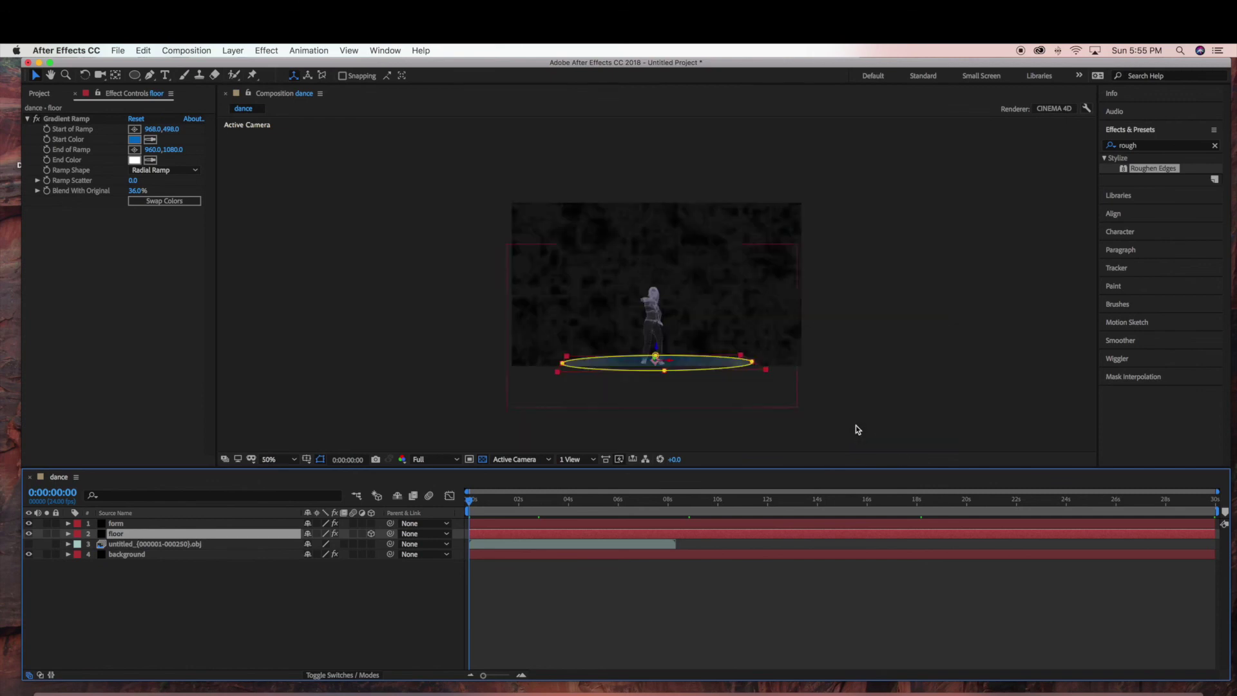
left_click_drag(766, 368, 783, 380)
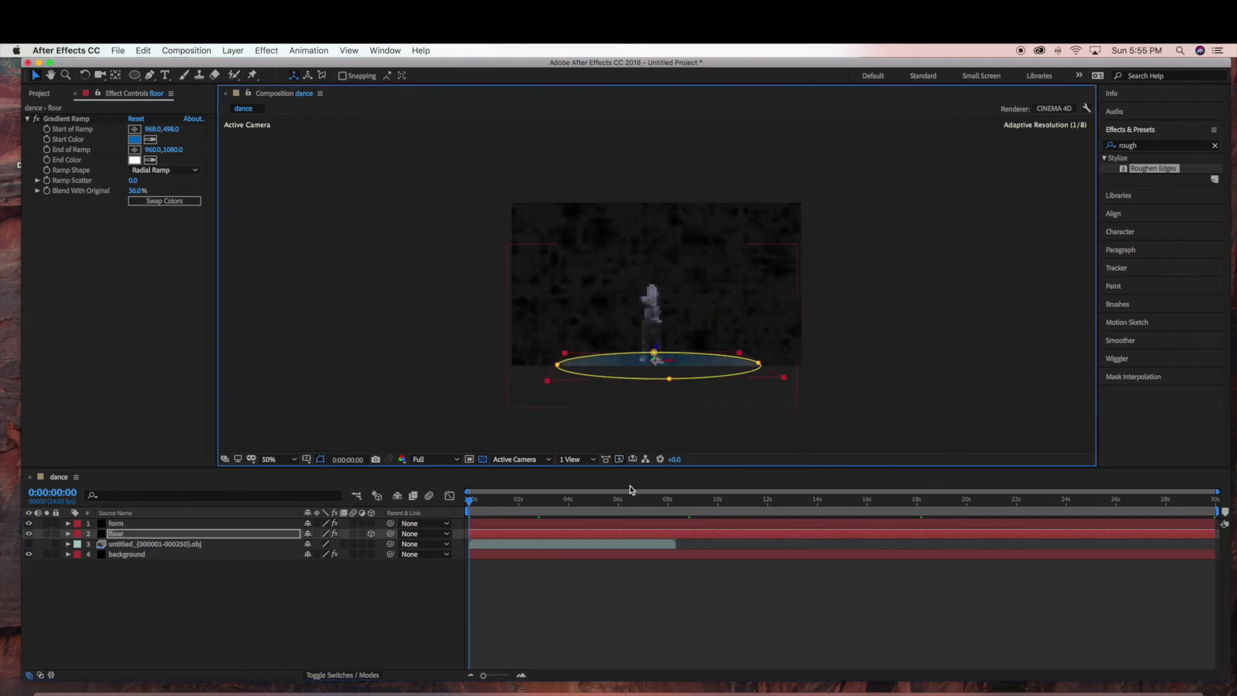
left_click(392, 606)
key("period")
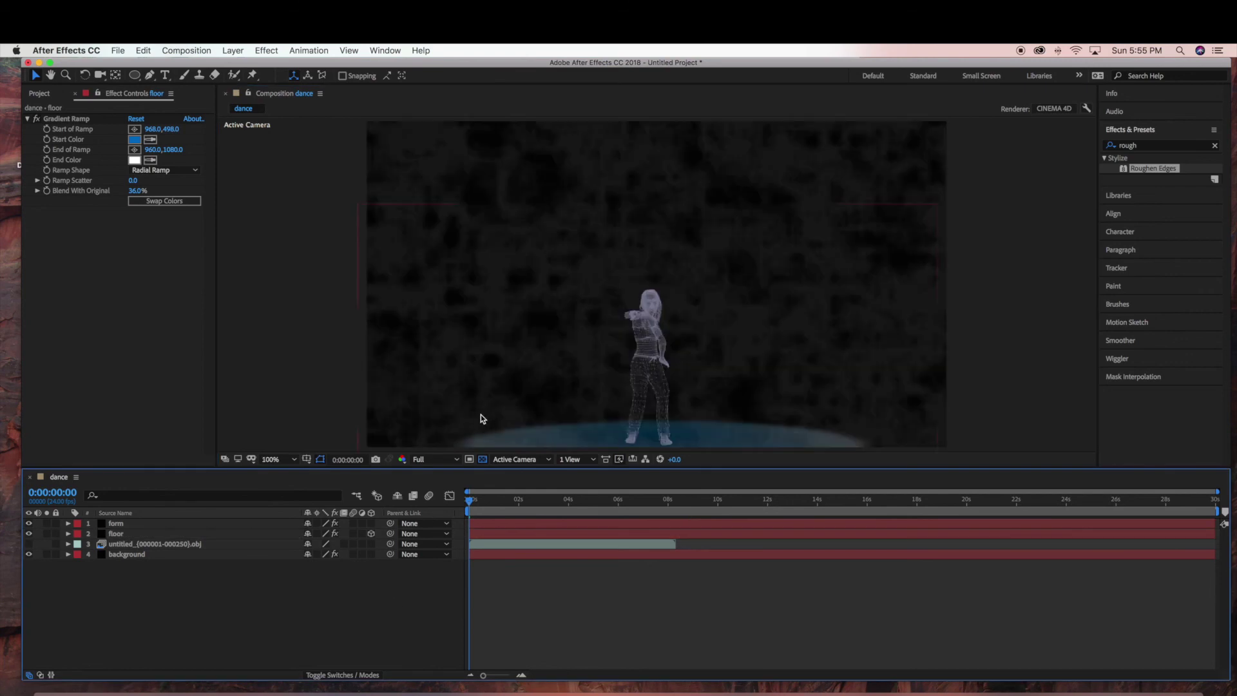
left_click(246, 555)
left_click(205, 290)
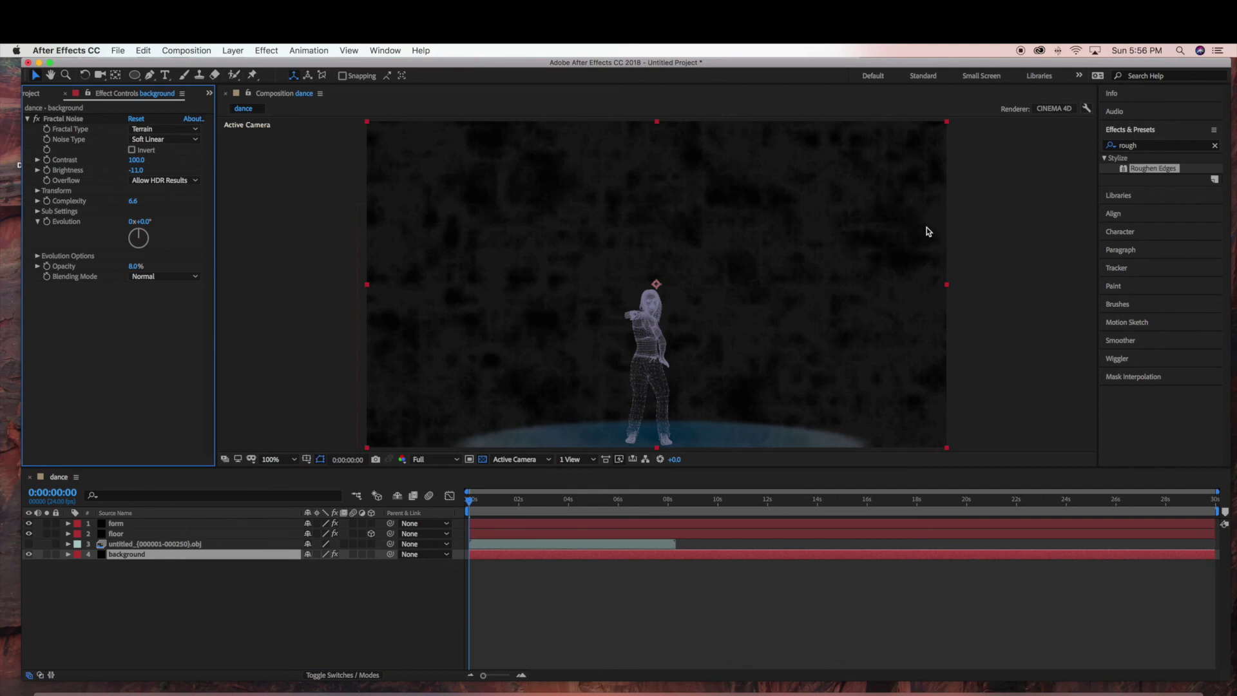
Find Curves in Effects & Presets and apply it to the background layer
left_click(1214, 145)
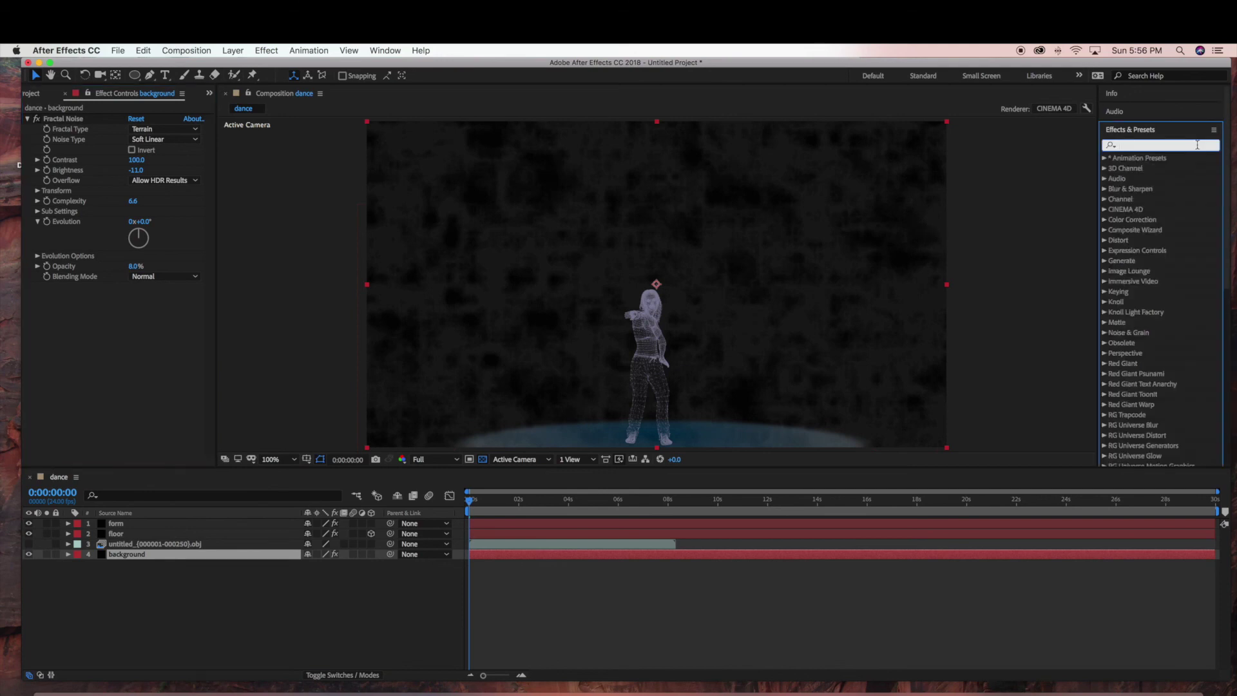
type("curves")
left_click(1141, 200)
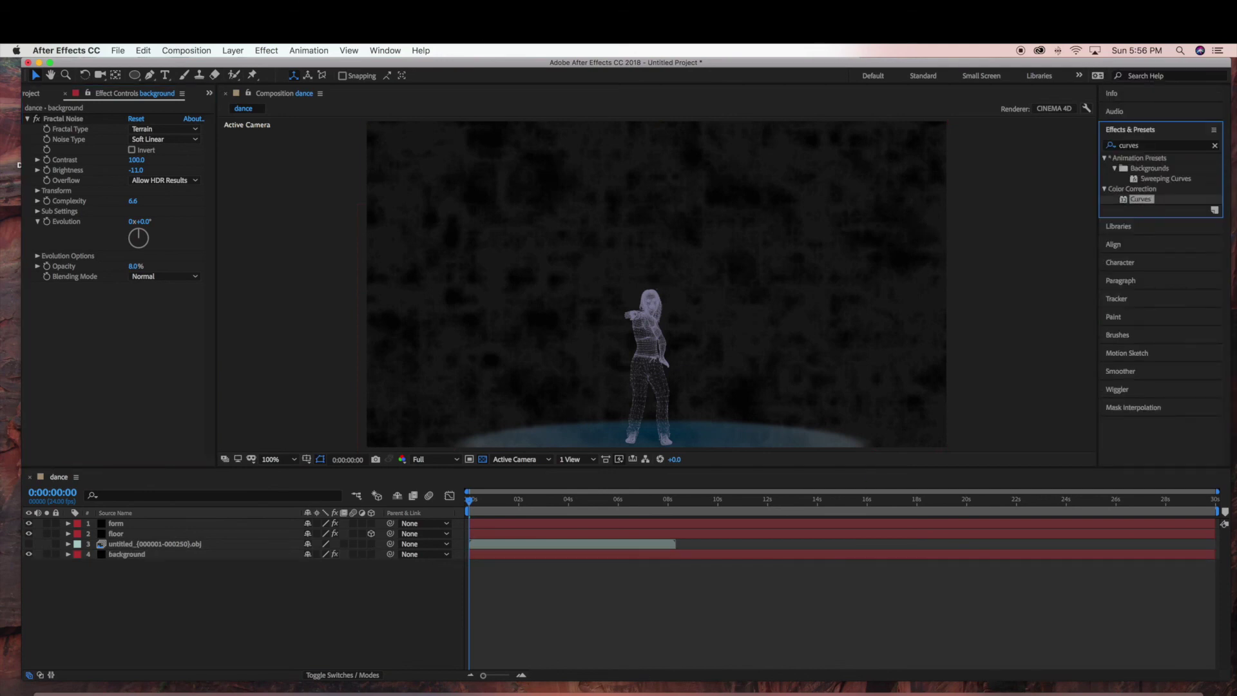
left_click_drag(2, 644, 152, 561)
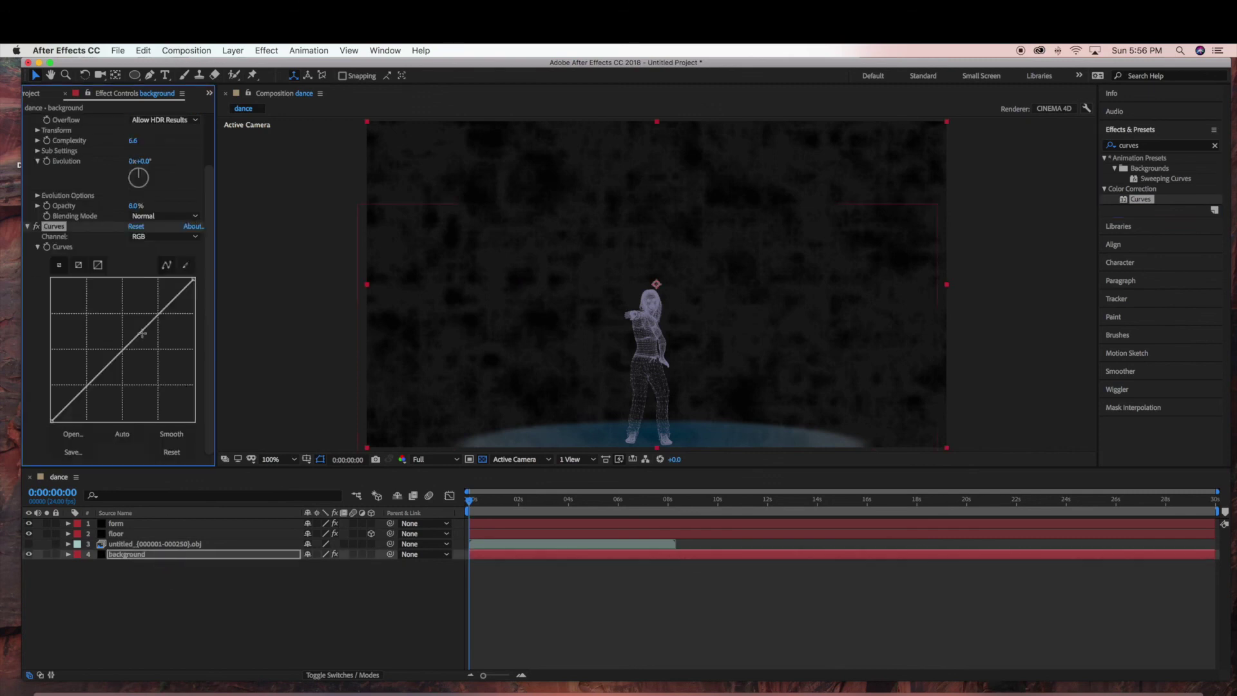
Raise the background's red channel curve, then switch Curves to the Blue and Green channels
left_click_drag(138, 342, 117, 317)
left_click(165, 237)
left_click(145, 279)
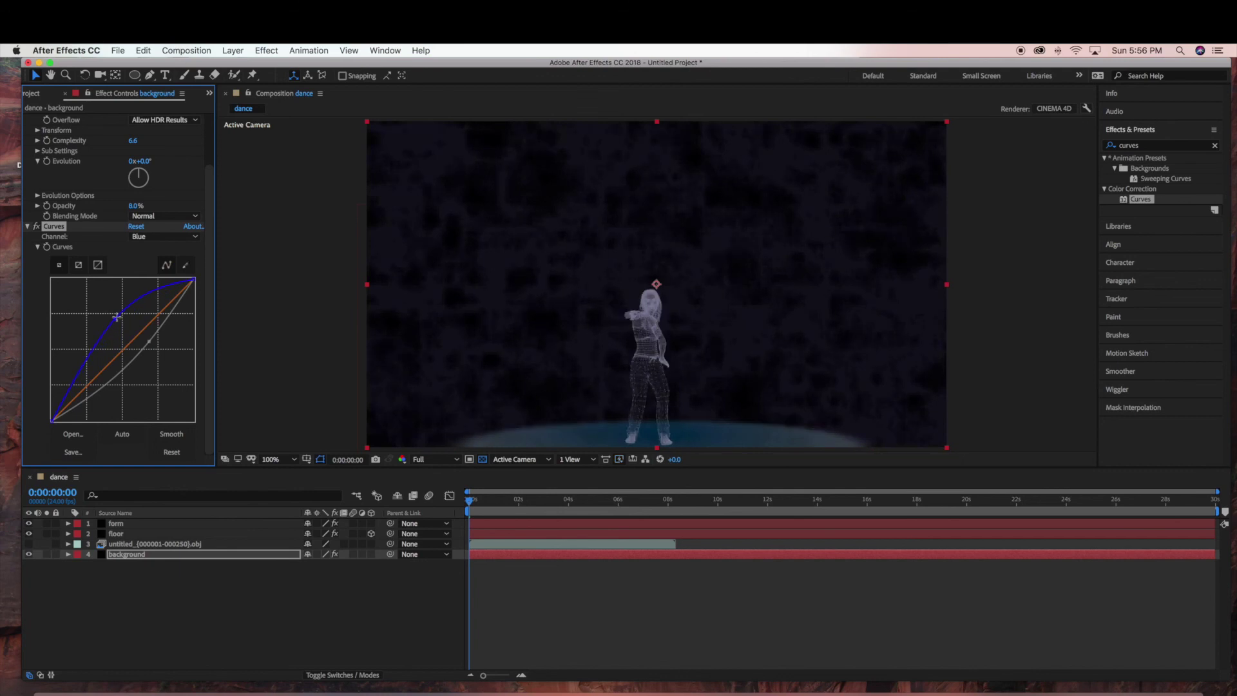
left_click(195, 237)
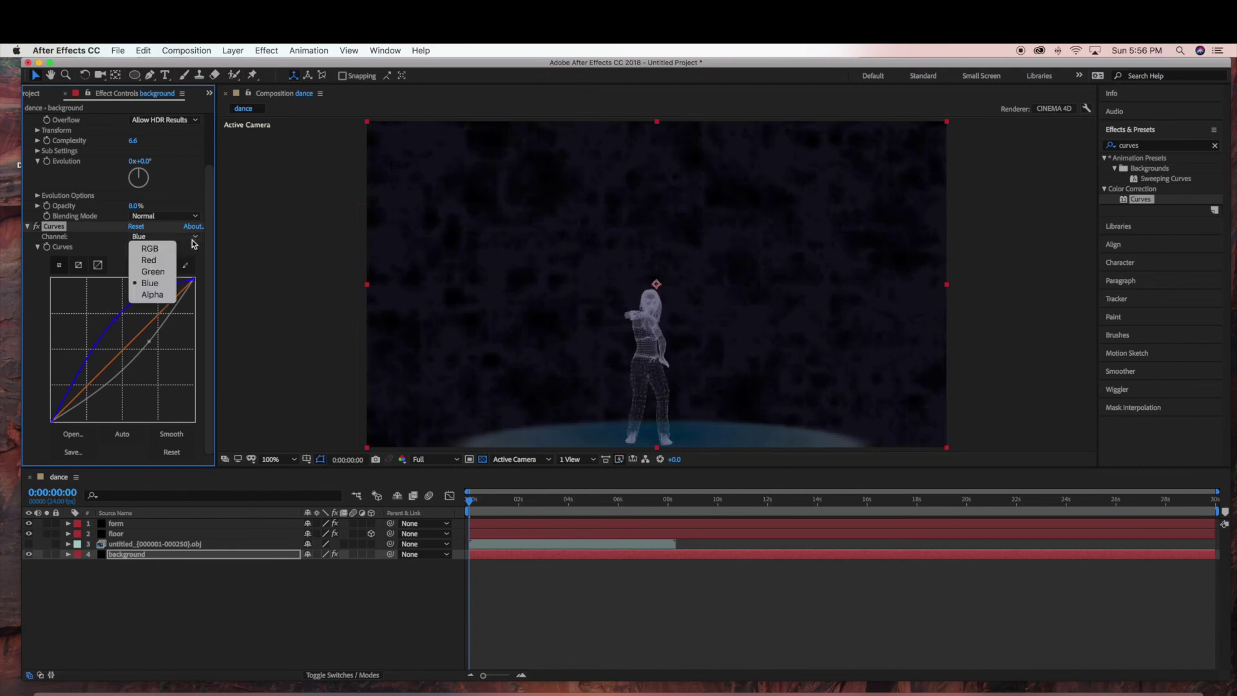
left_click(164, 275)
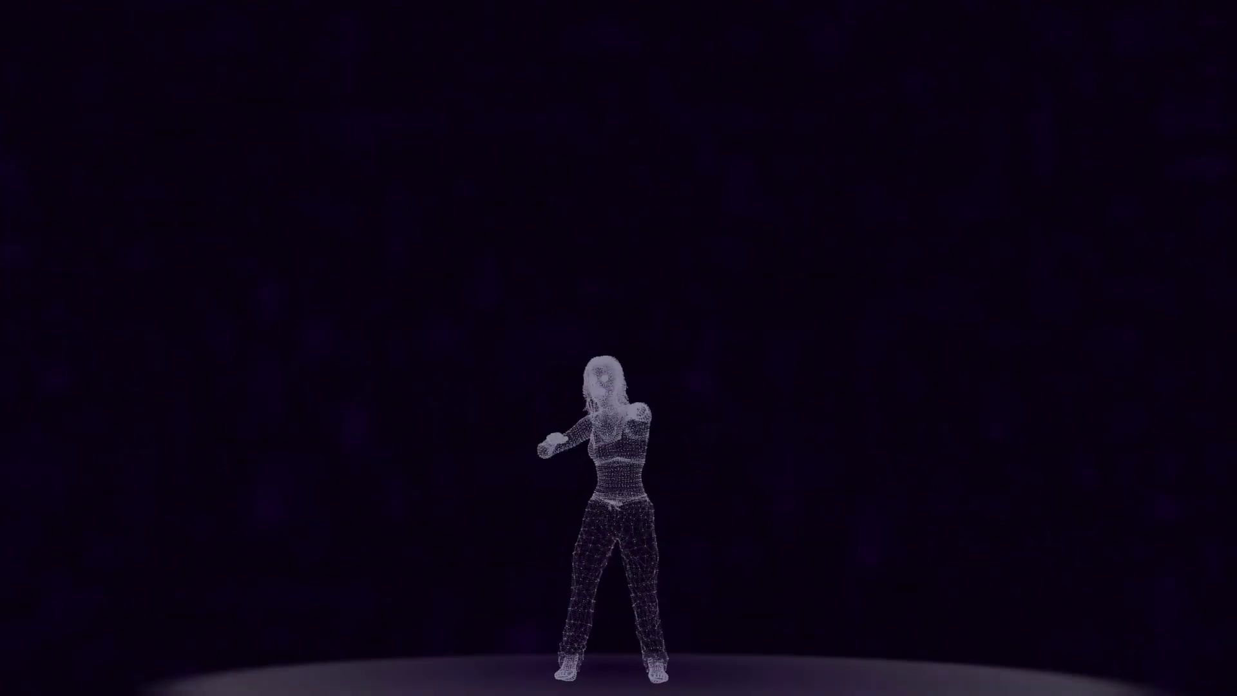